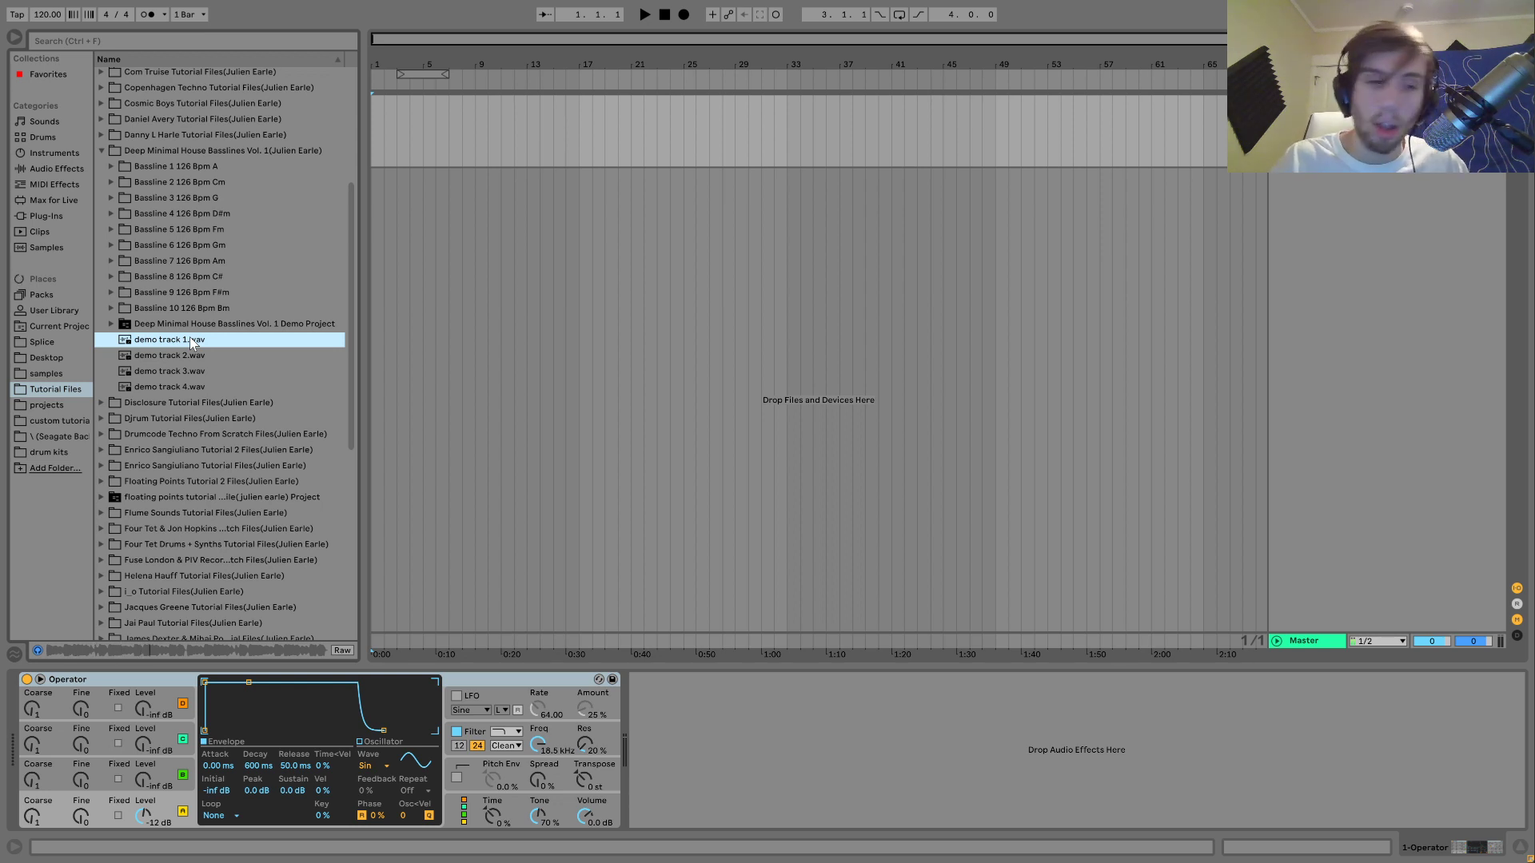
# - Preview the audio files demo track 2.wav, demo track 3.wav and demo track 4.wav in the Basslines Vol. 1 folder
pyautogui.press('Down')
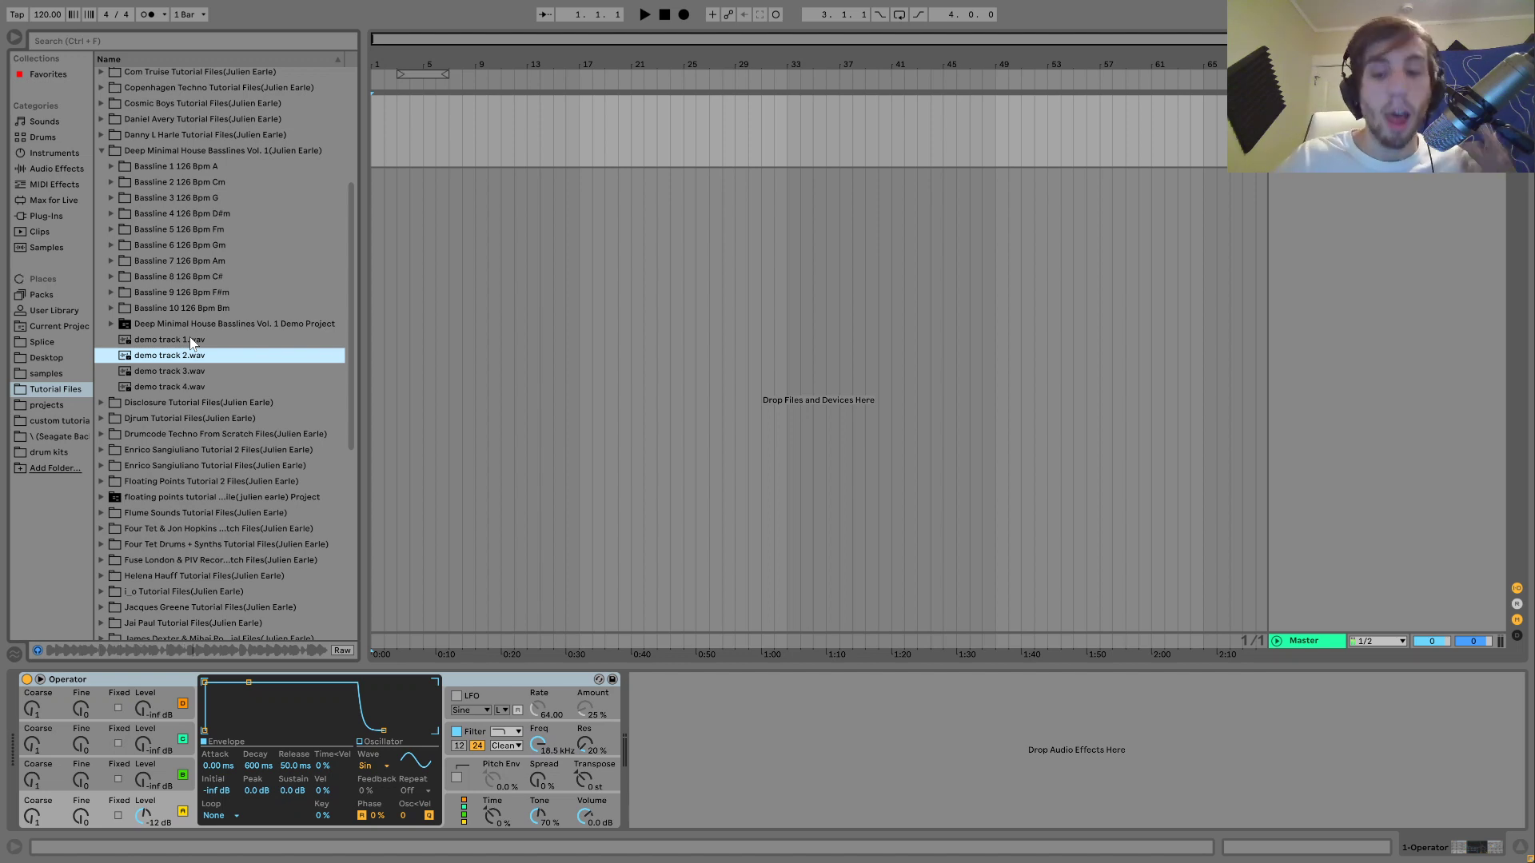
pyautogui.press('Down')
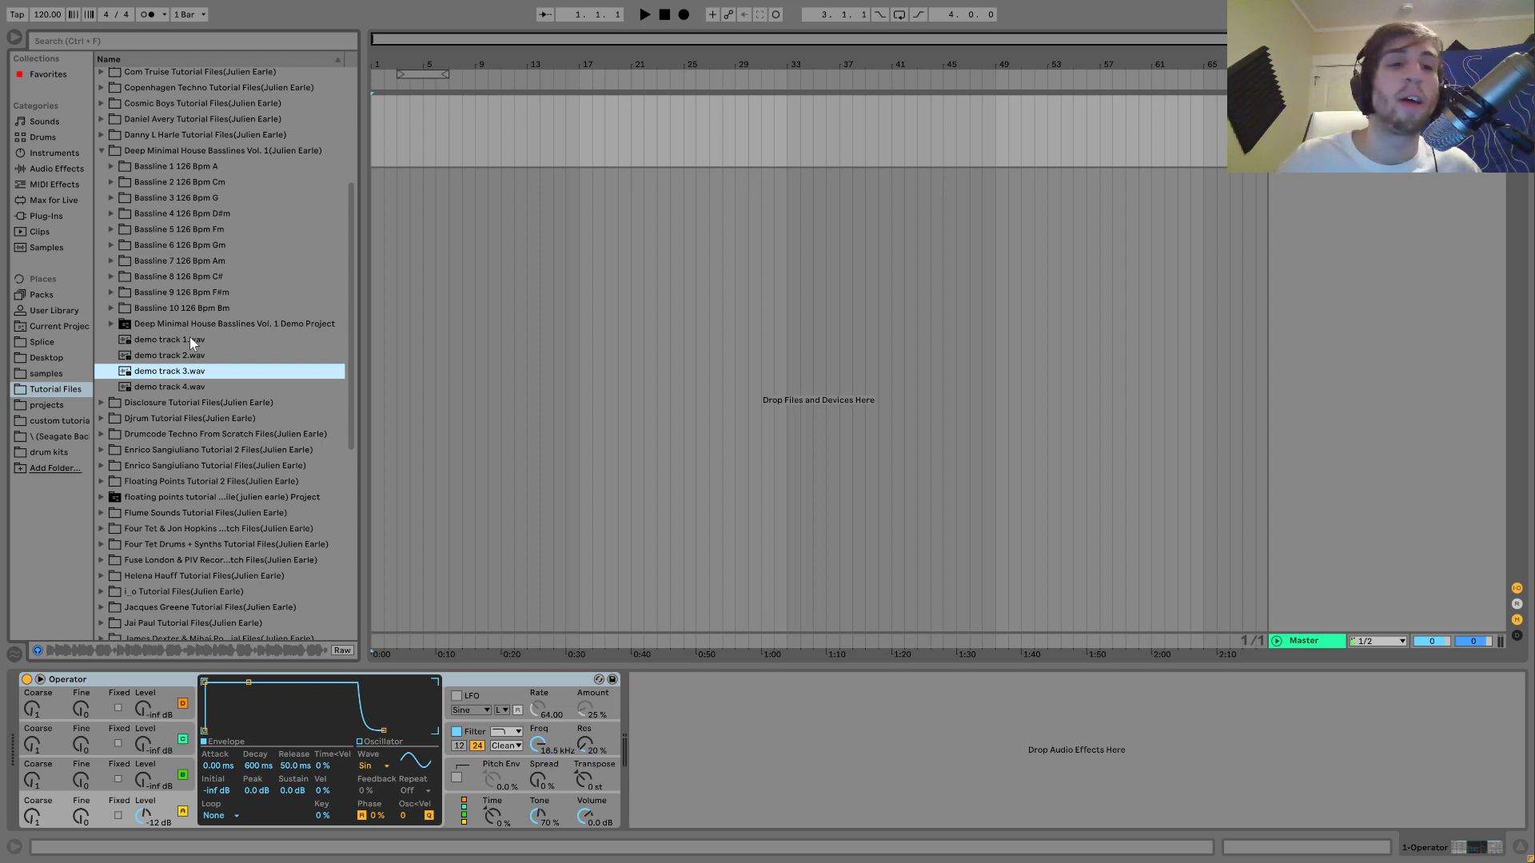
pyautogui.press('Down')
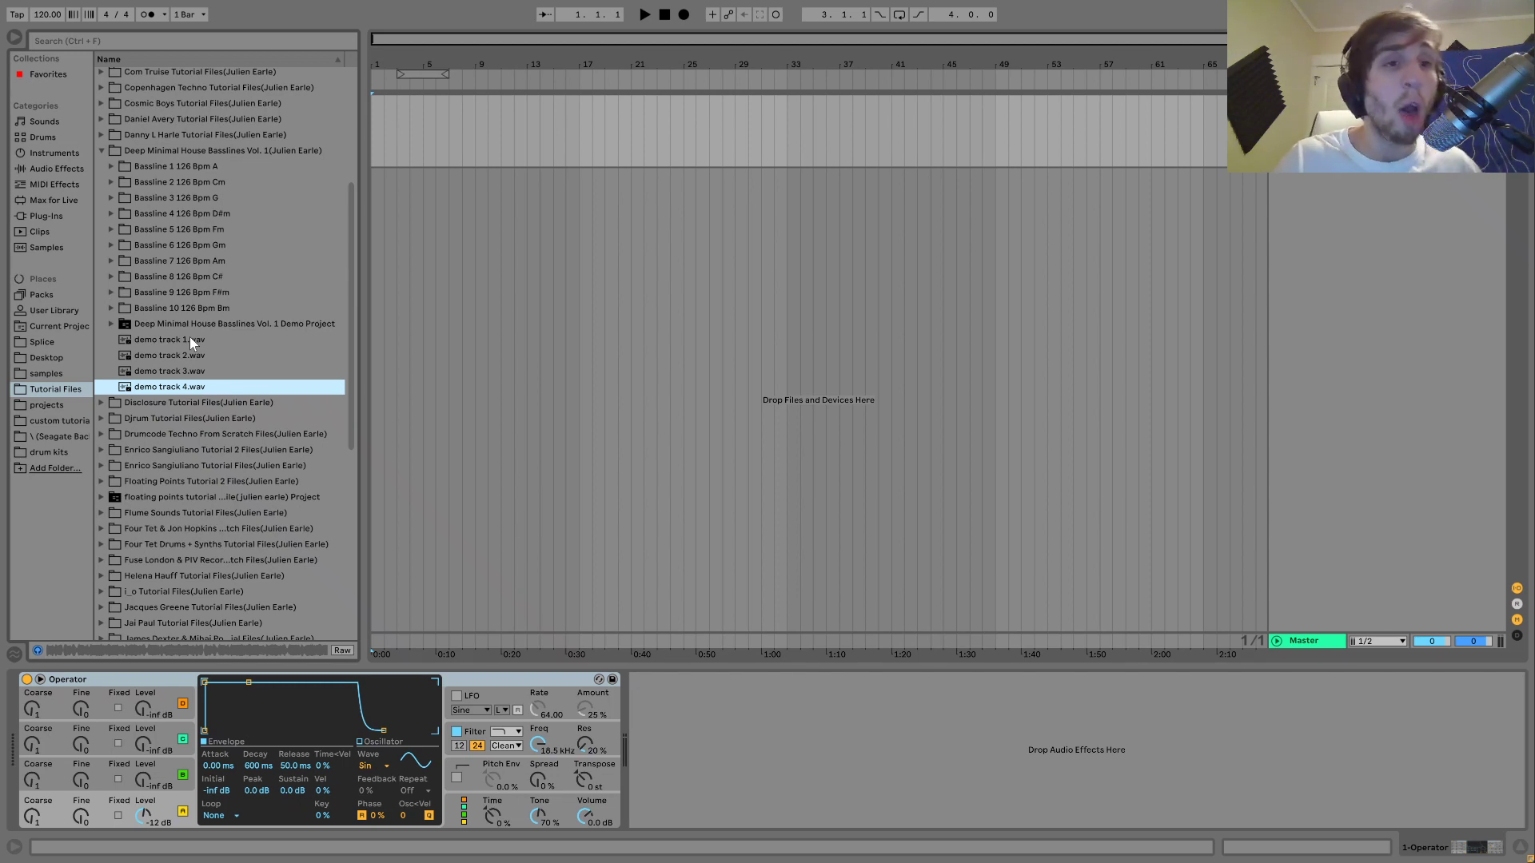
# - Examine the contents of the Bassline 1, Bassline 2 and Bassline 3 folders, collapsing each one after viewing
pyautogui.click(172, 167)
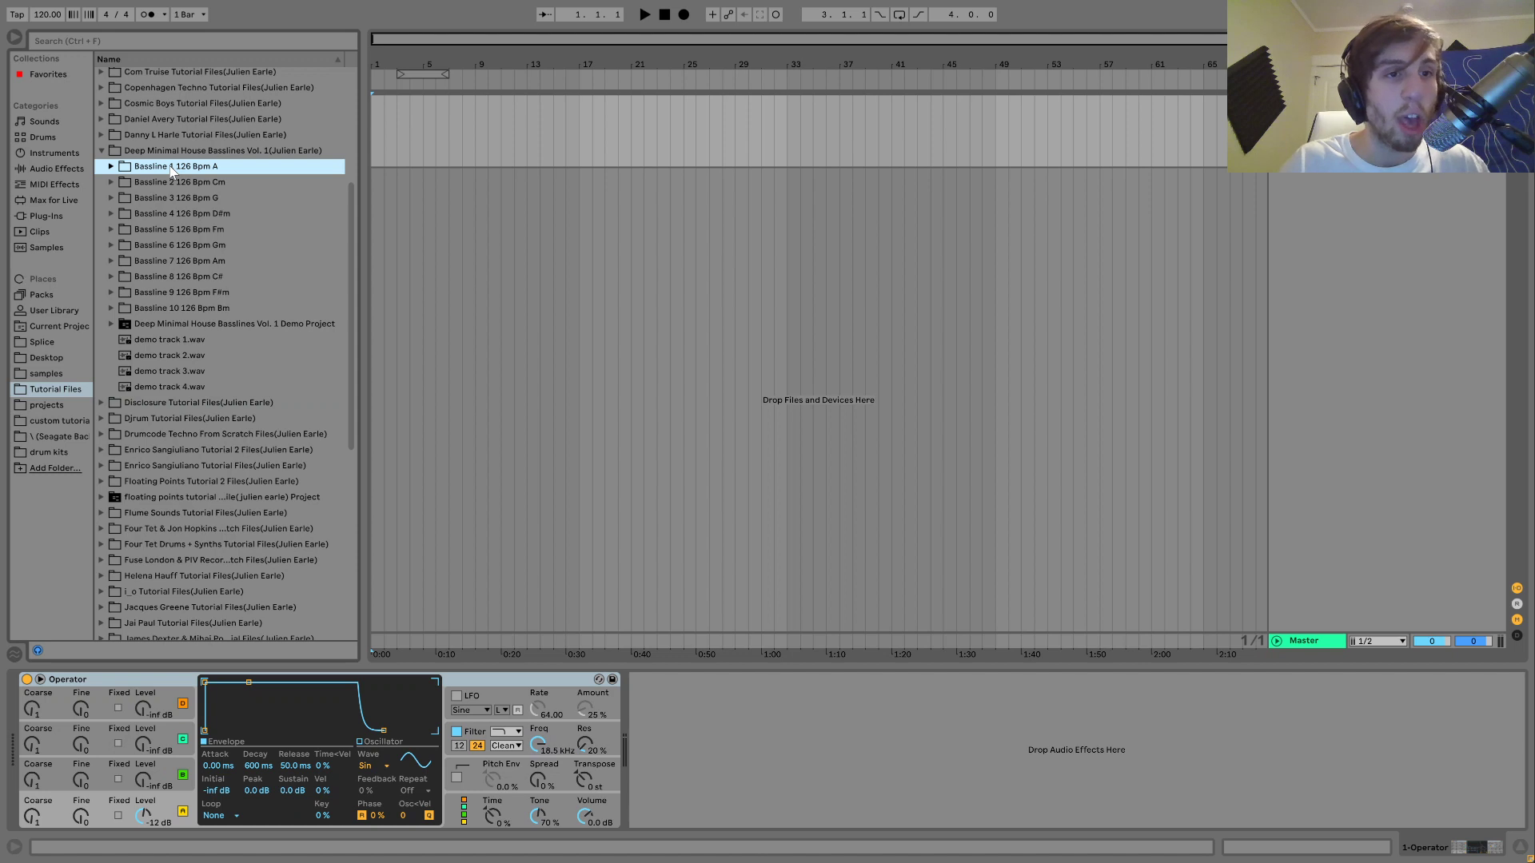
pyautogui.press('Down')
pyautogui.press('Up')
pyautogui.press('Right')
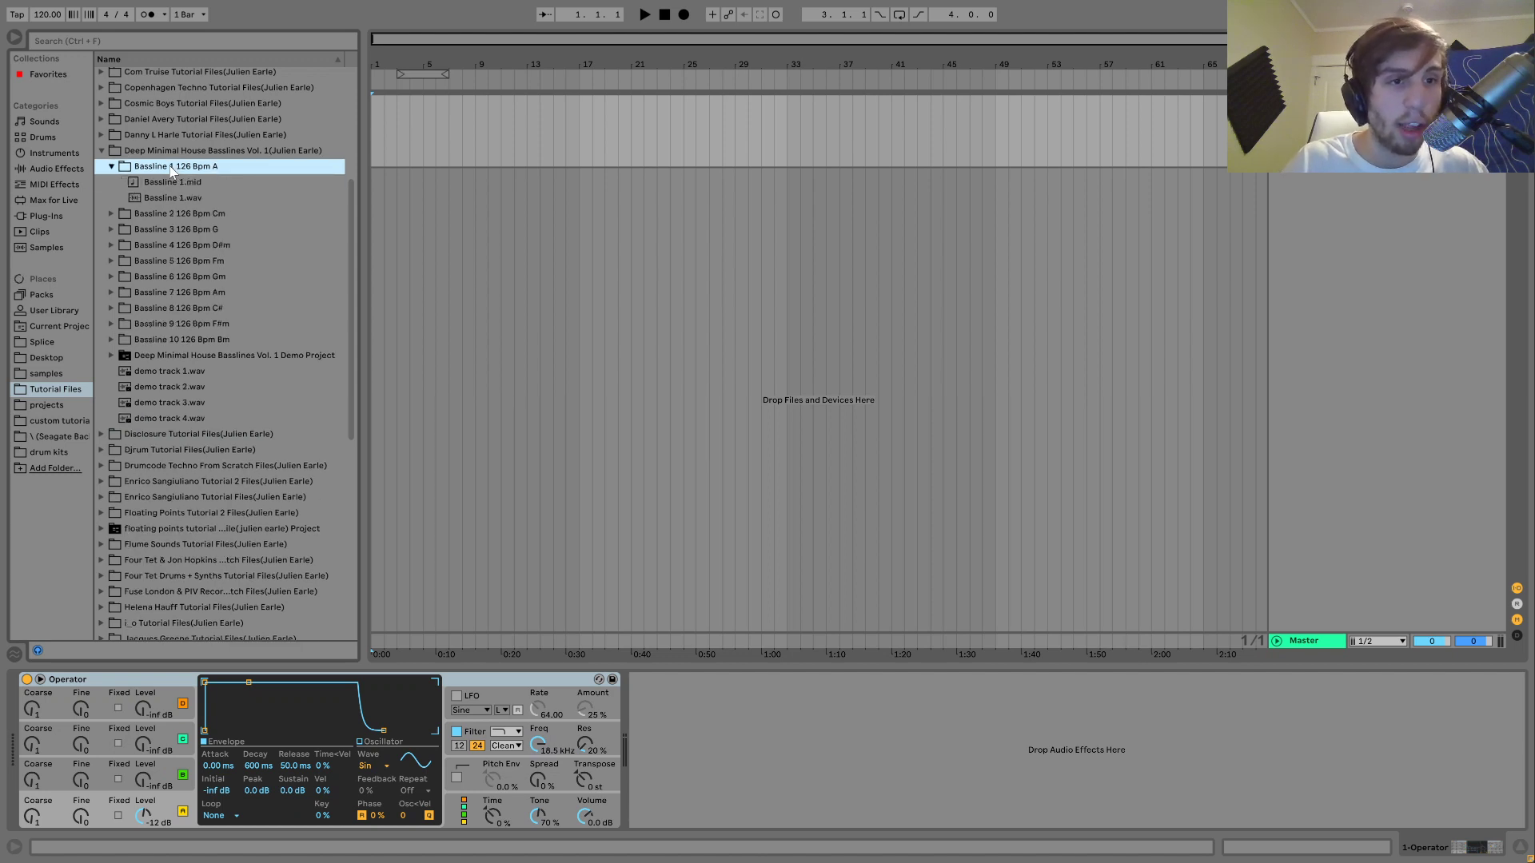
pyautogui.press('Left')
pyautogui.press('Down')
pyautogui.press('Right')
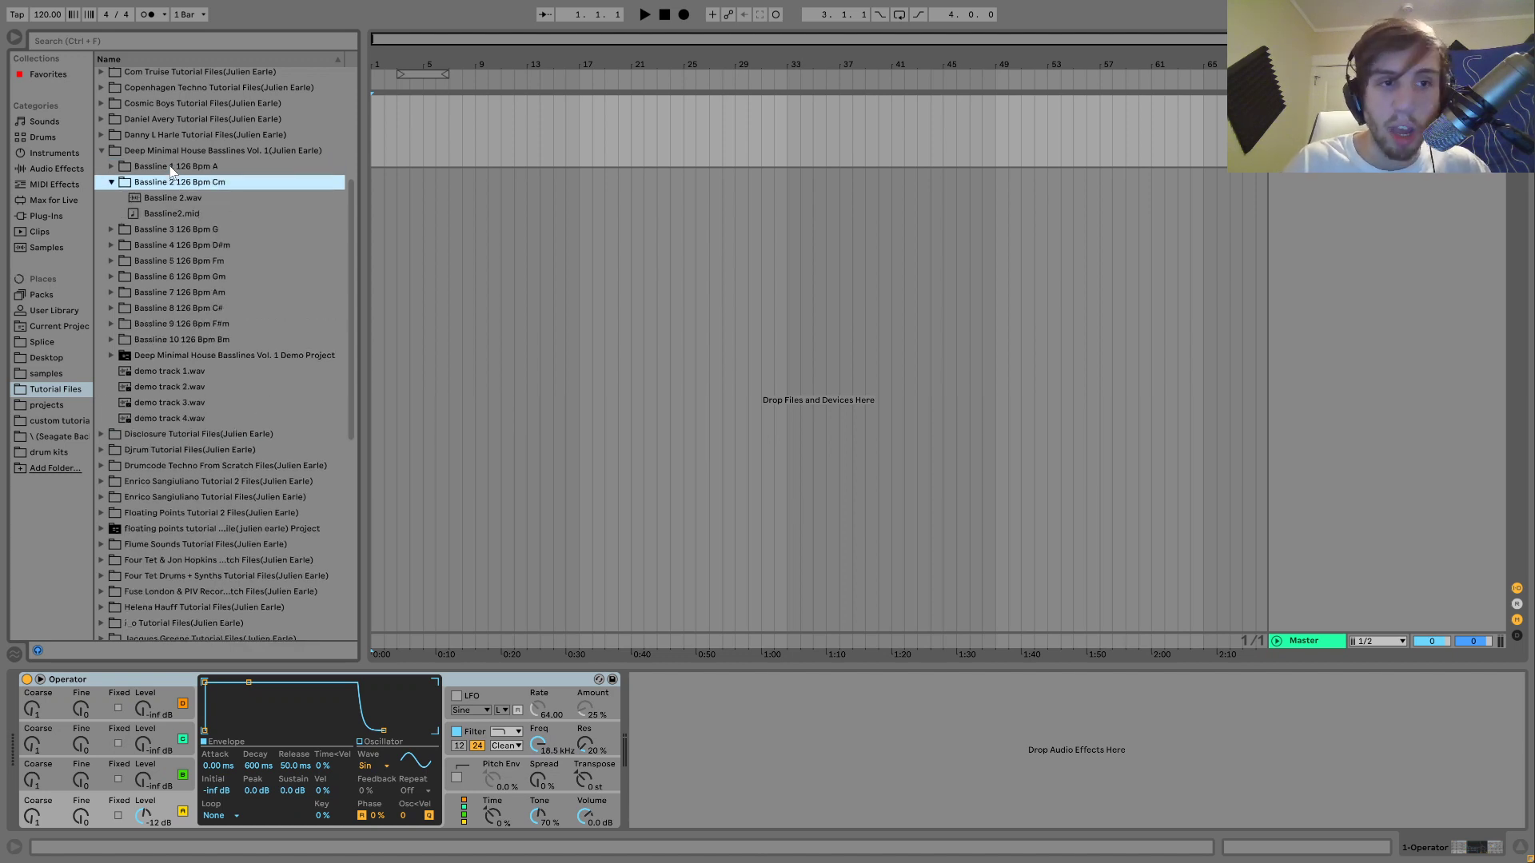
pyautogui.press('Left')
pyautogui.press('Down')
pyautogui.press('Right')
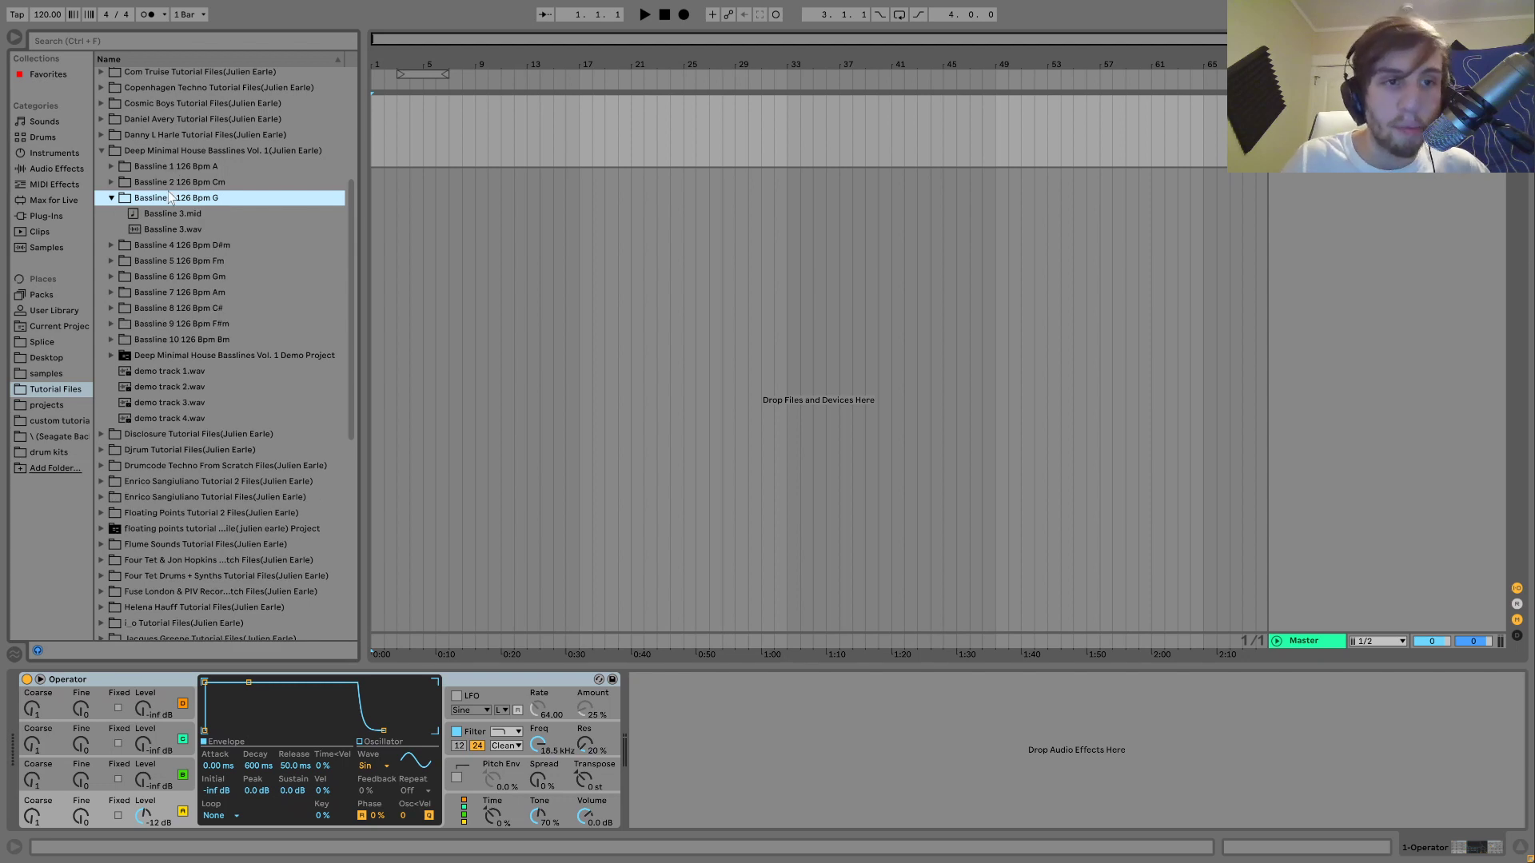
pyautogui.click(111, 198)
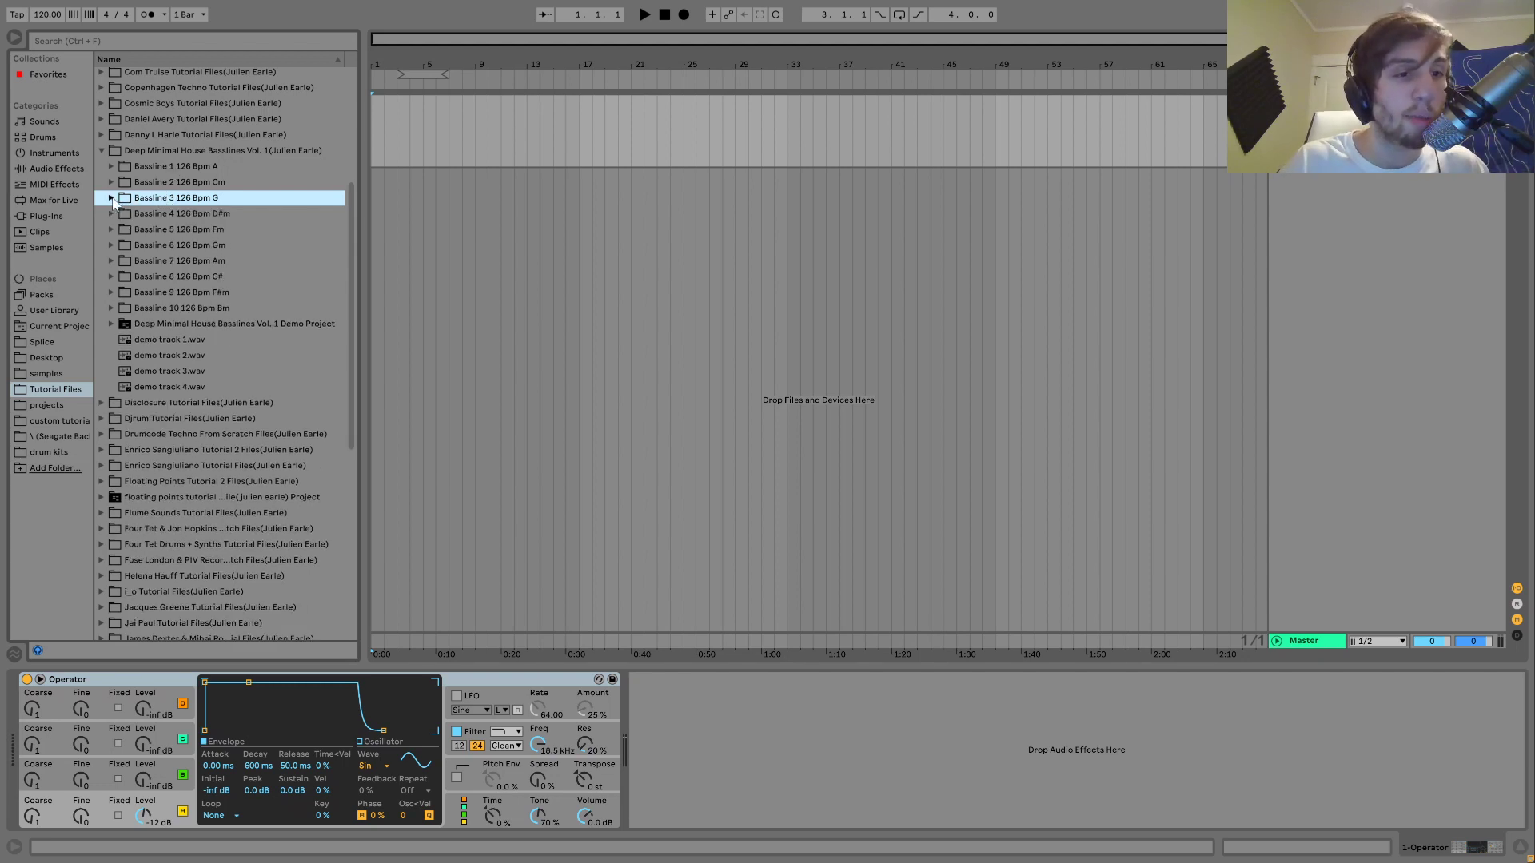
# - Preview demo tracks 1 to 4 and select the Deep Minimal House Basslines Vol. 1 Demo Project folder
pyautogui.click(181, 339)
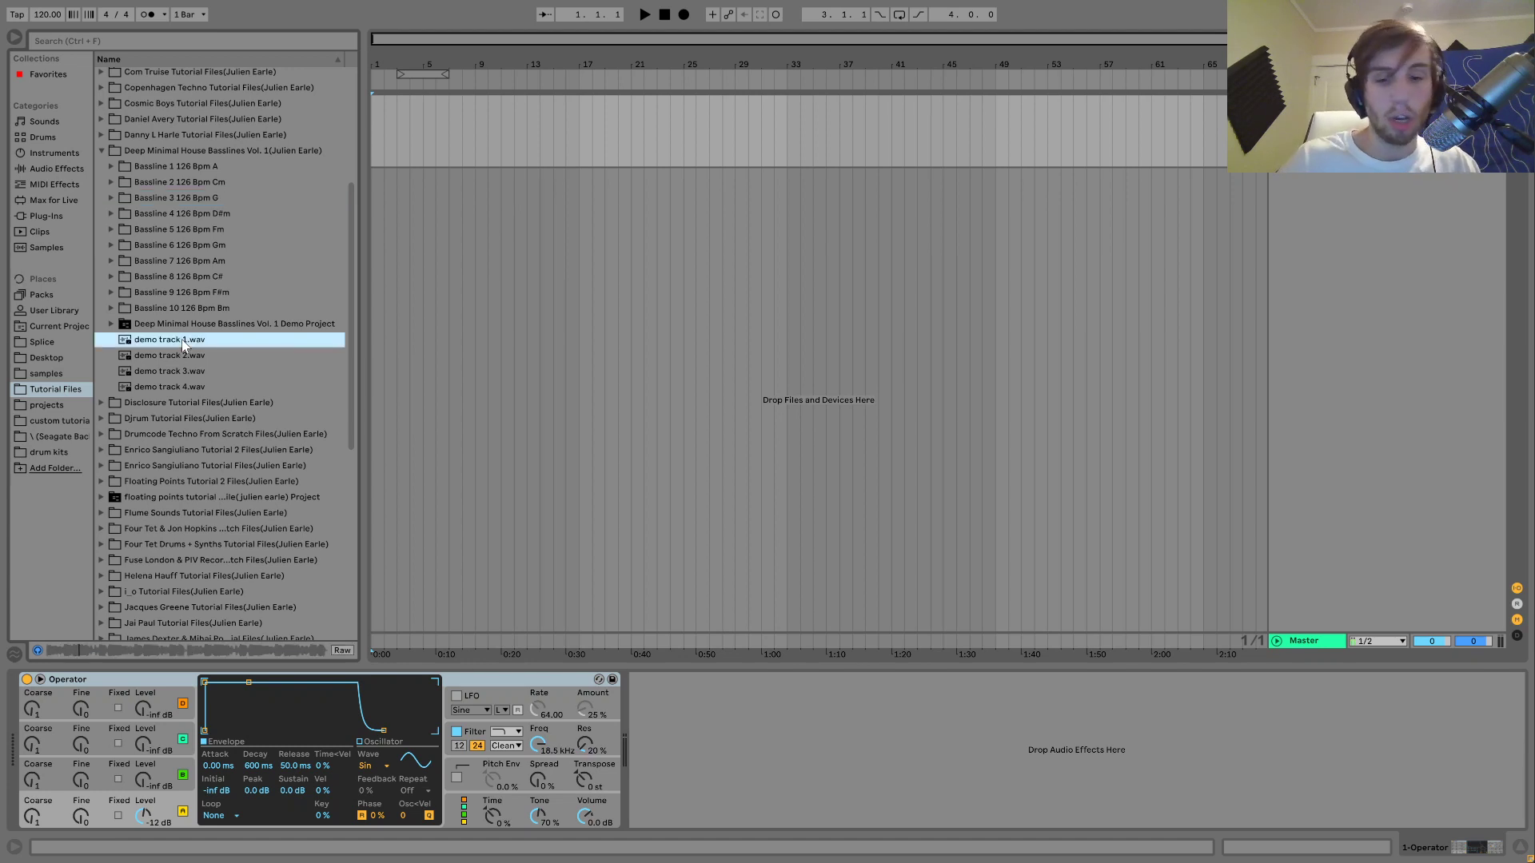
pyautogui.press('Down')
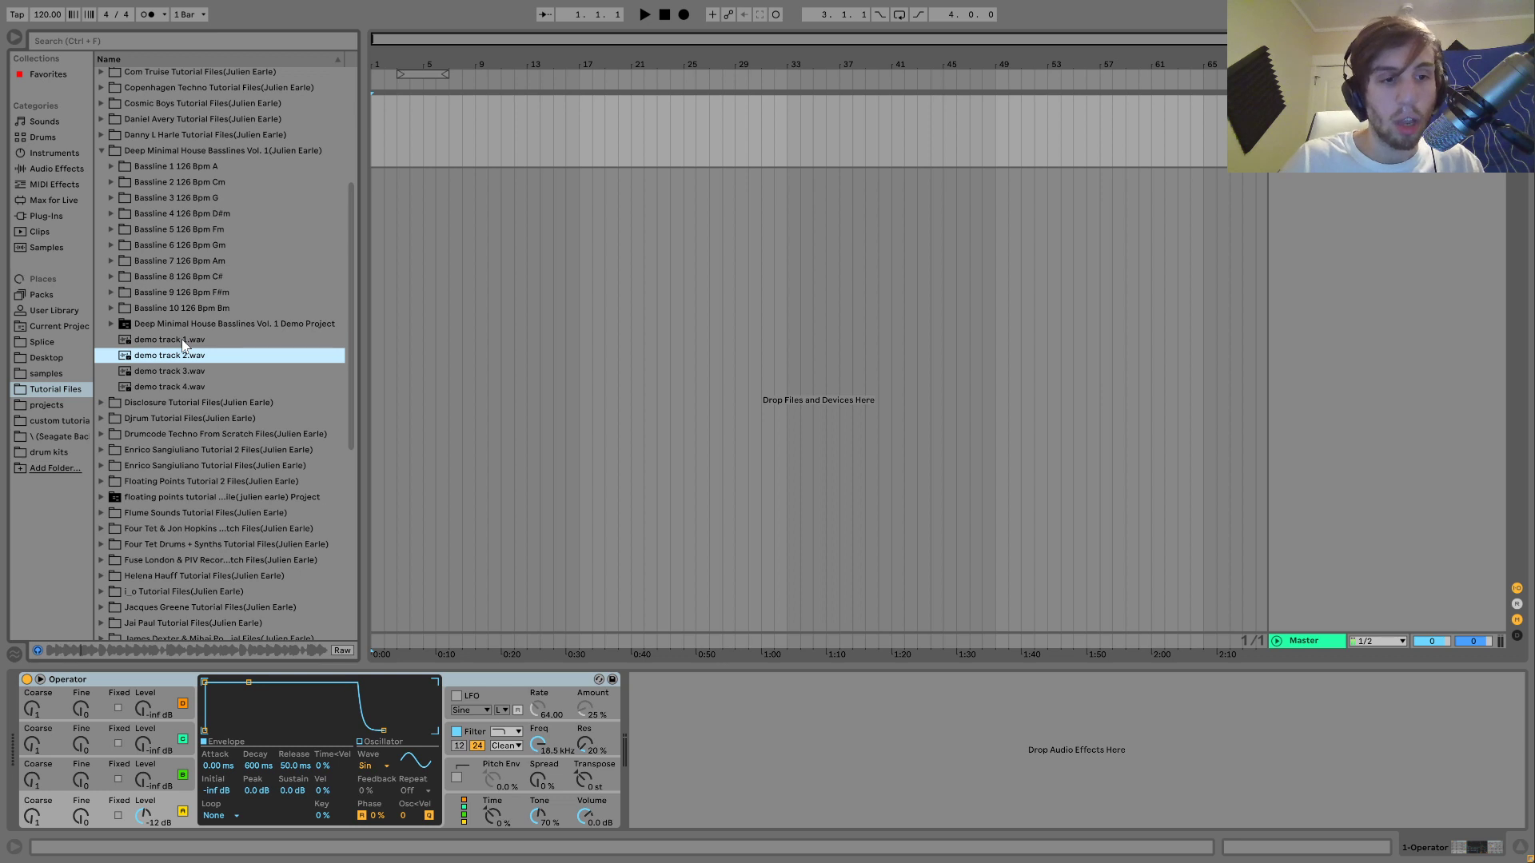
pyautogui.press('Down')
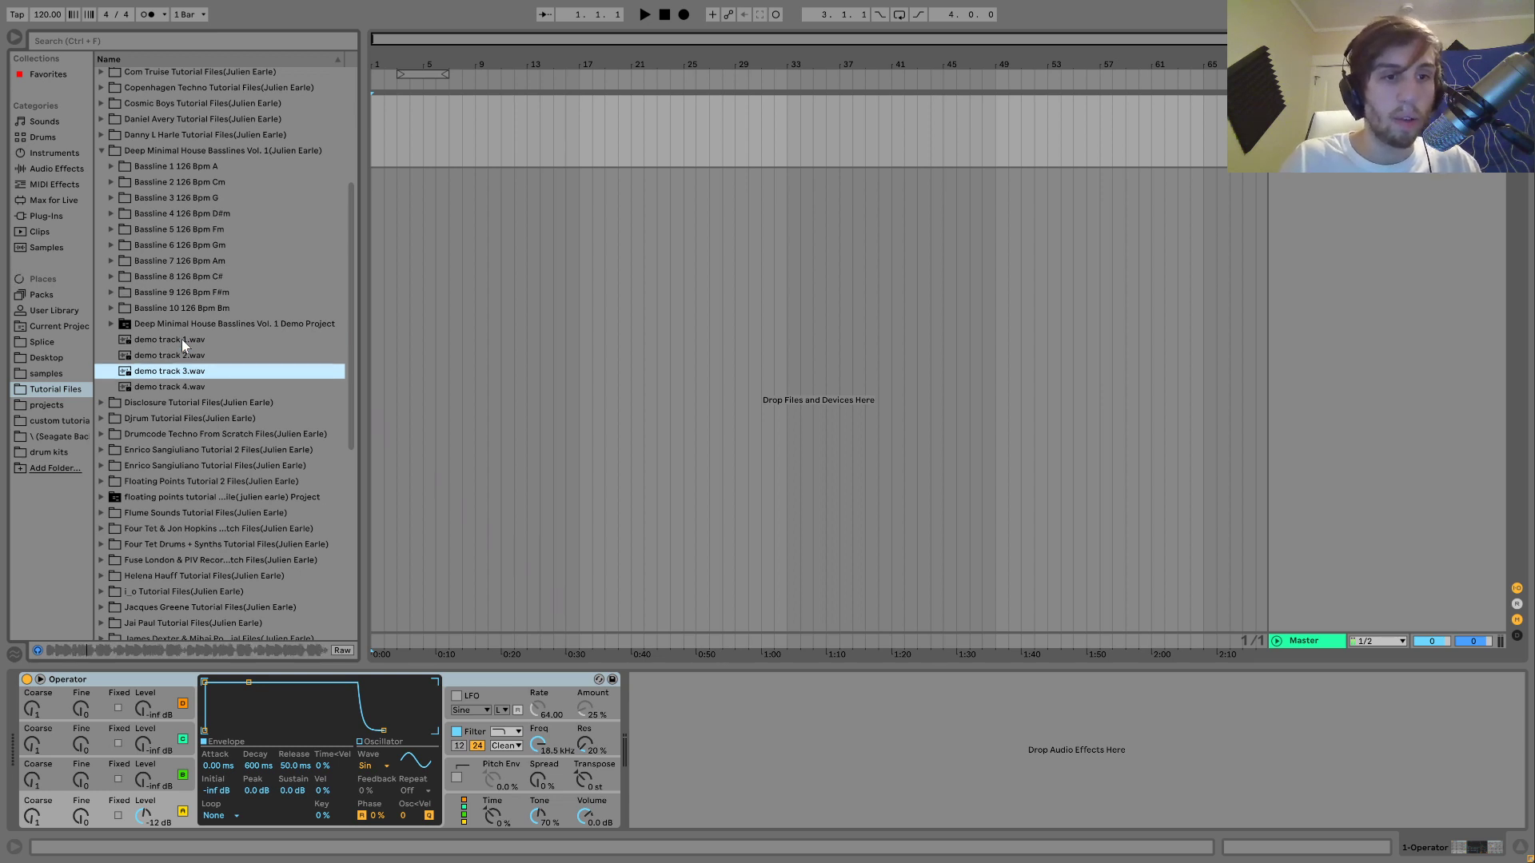
pyautogui.press('Down')
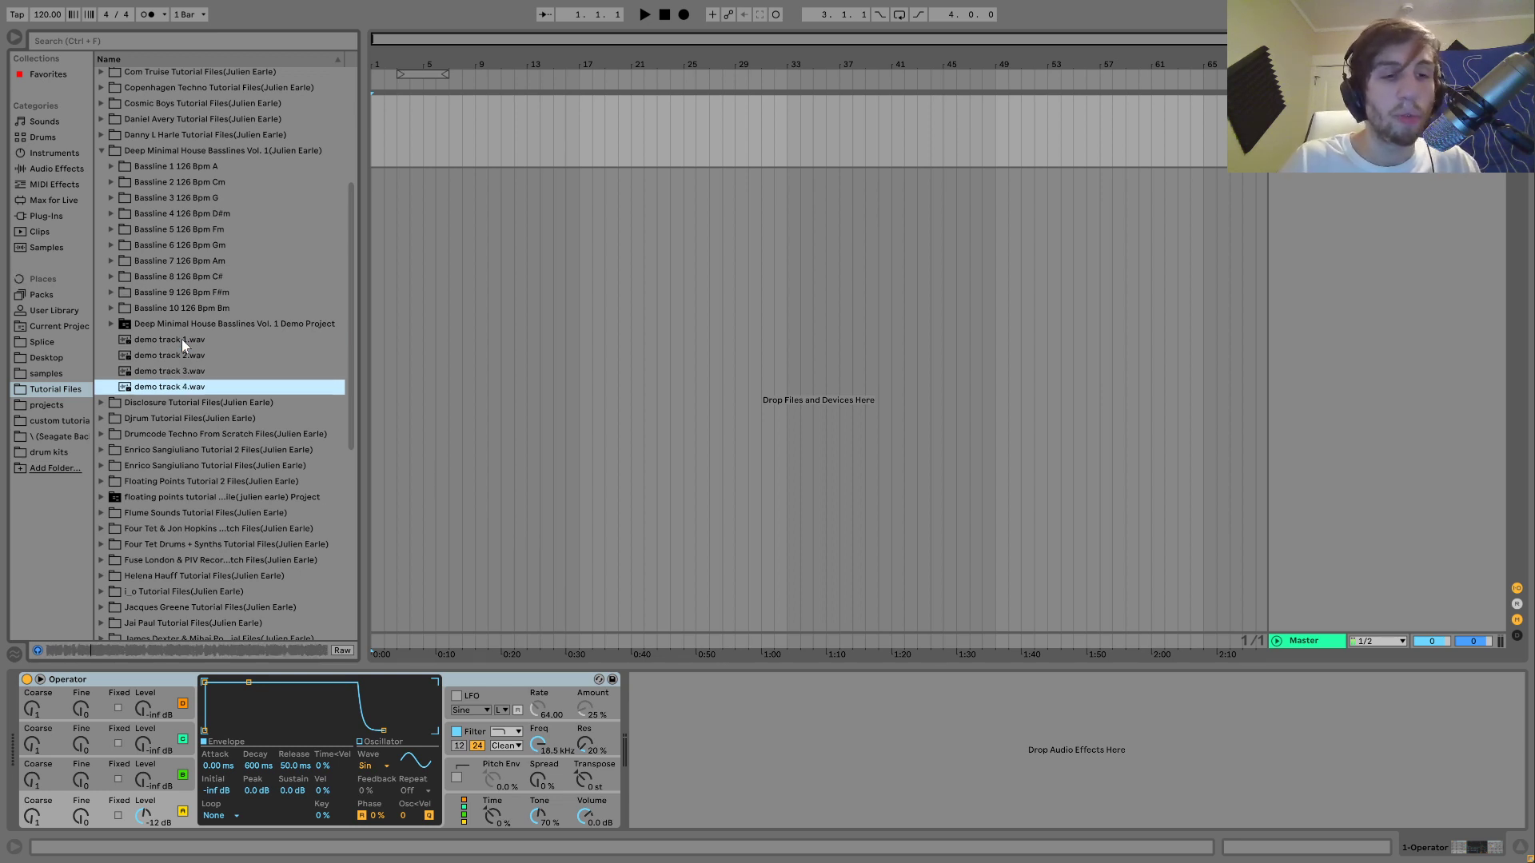
pyautogui.press('Up')
pyautogui.press('Up')
pyautogui.press('Up')
pyautogui.press('Up')
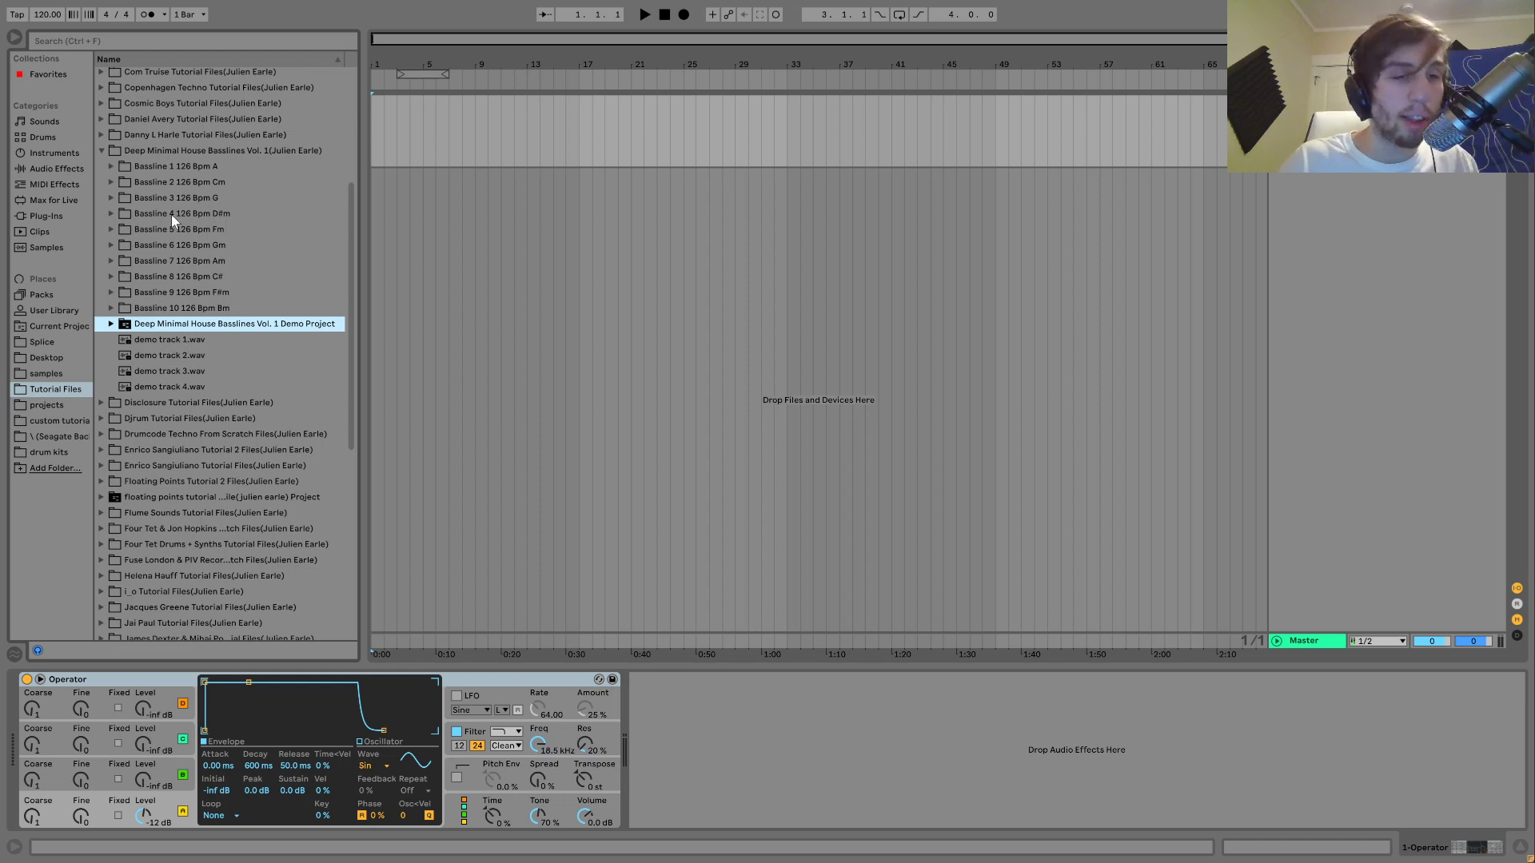
pyautogui.click(196, 310)
pyautogui.click(202, 327)
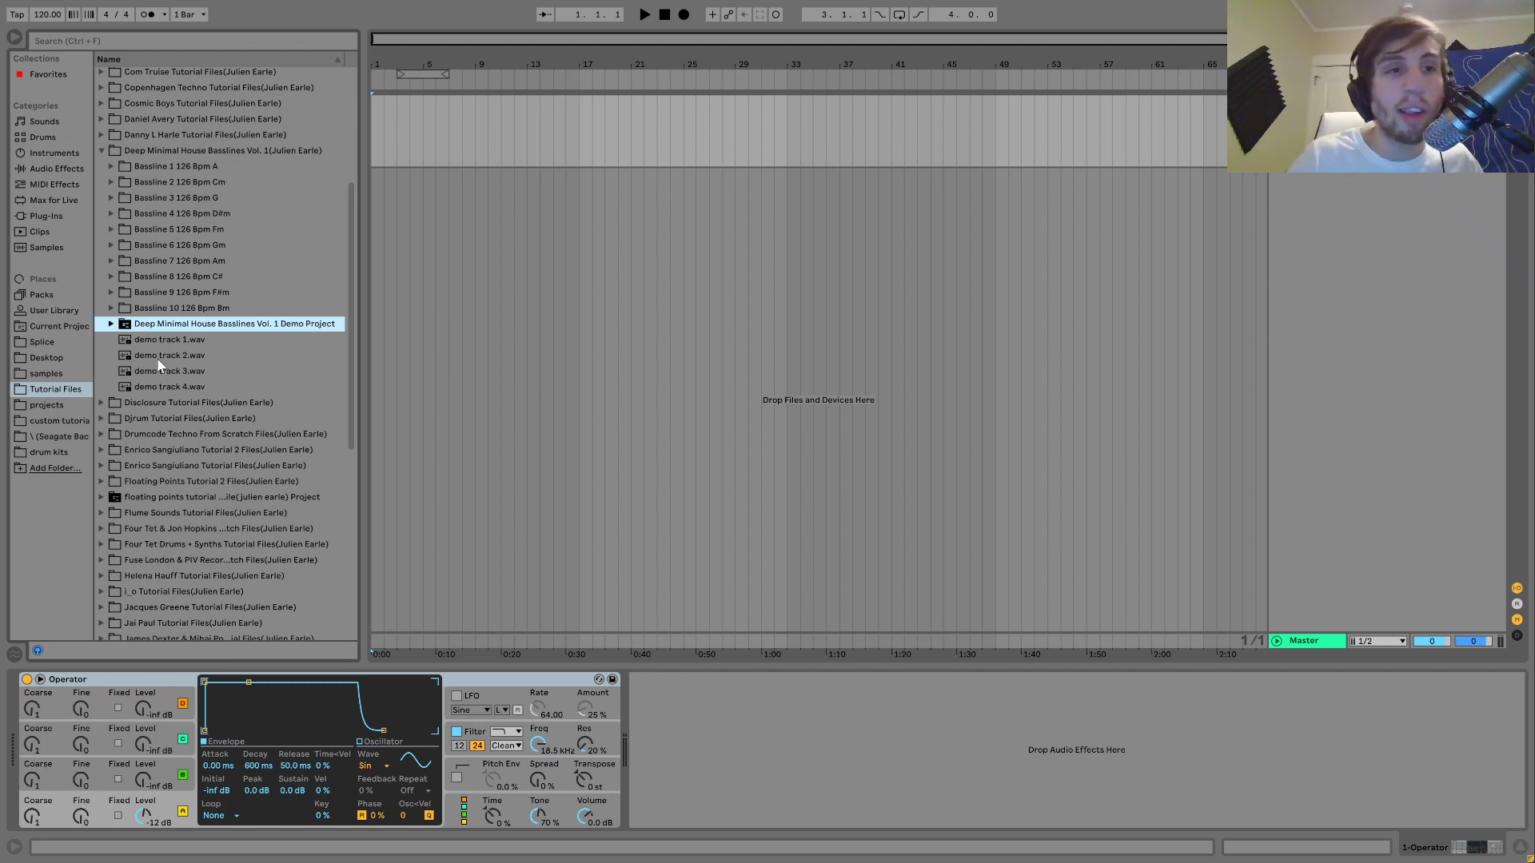
# - Set the project tempo to 126 BPM
pyautogui.click(46, 16)
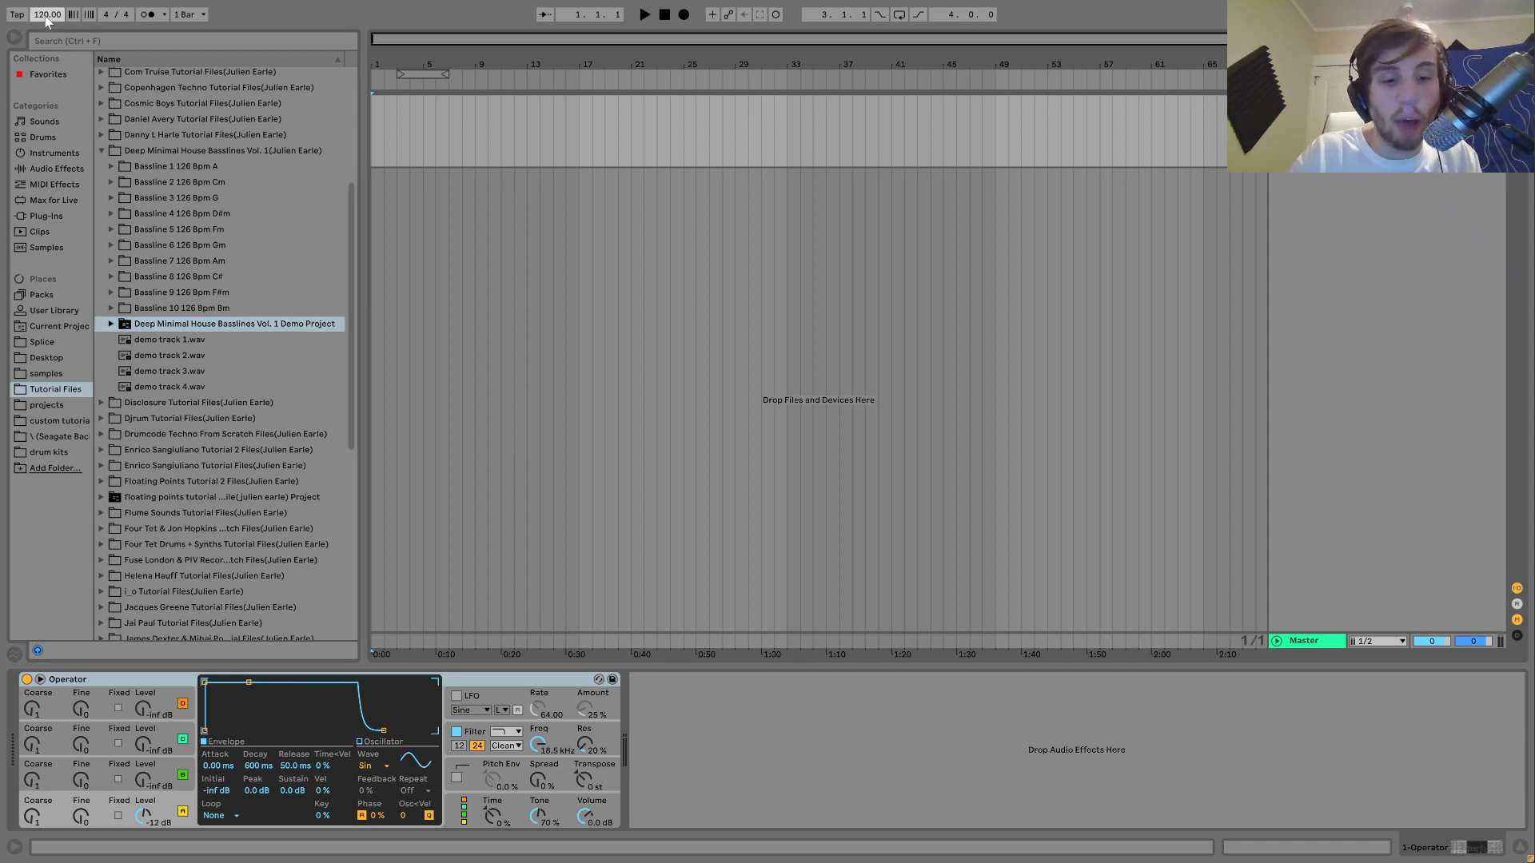
pyautogui.write('126')
pyautogui.press('Return')
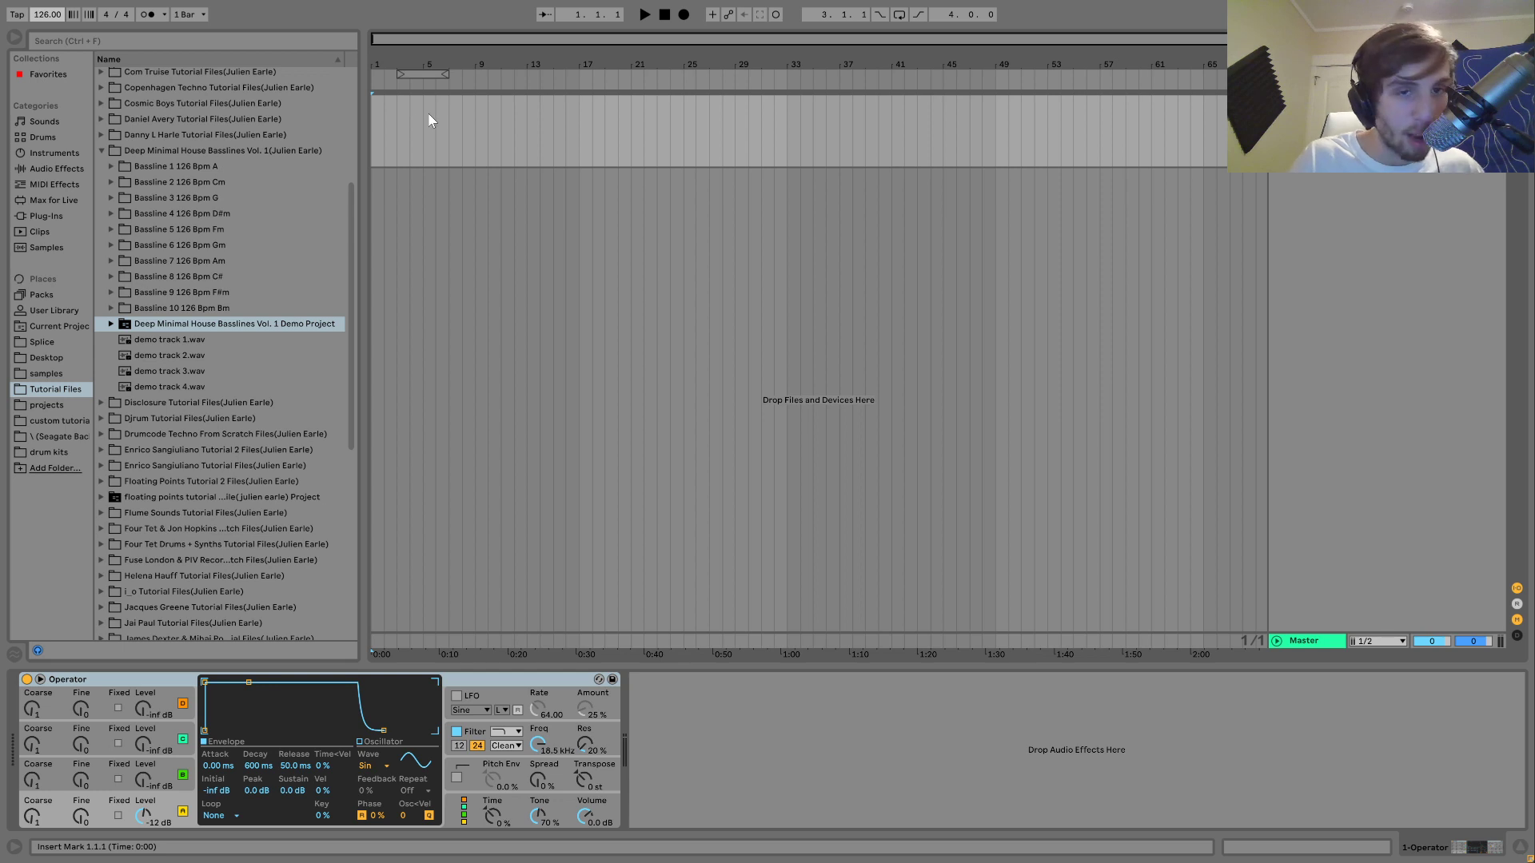
# - Loop the first four bars of the arrangement and create an empty four-bar MIDI clip there on the Operator track
pyautogui.moveTo(427, 112); pyautogui.dragTo(371, 115)
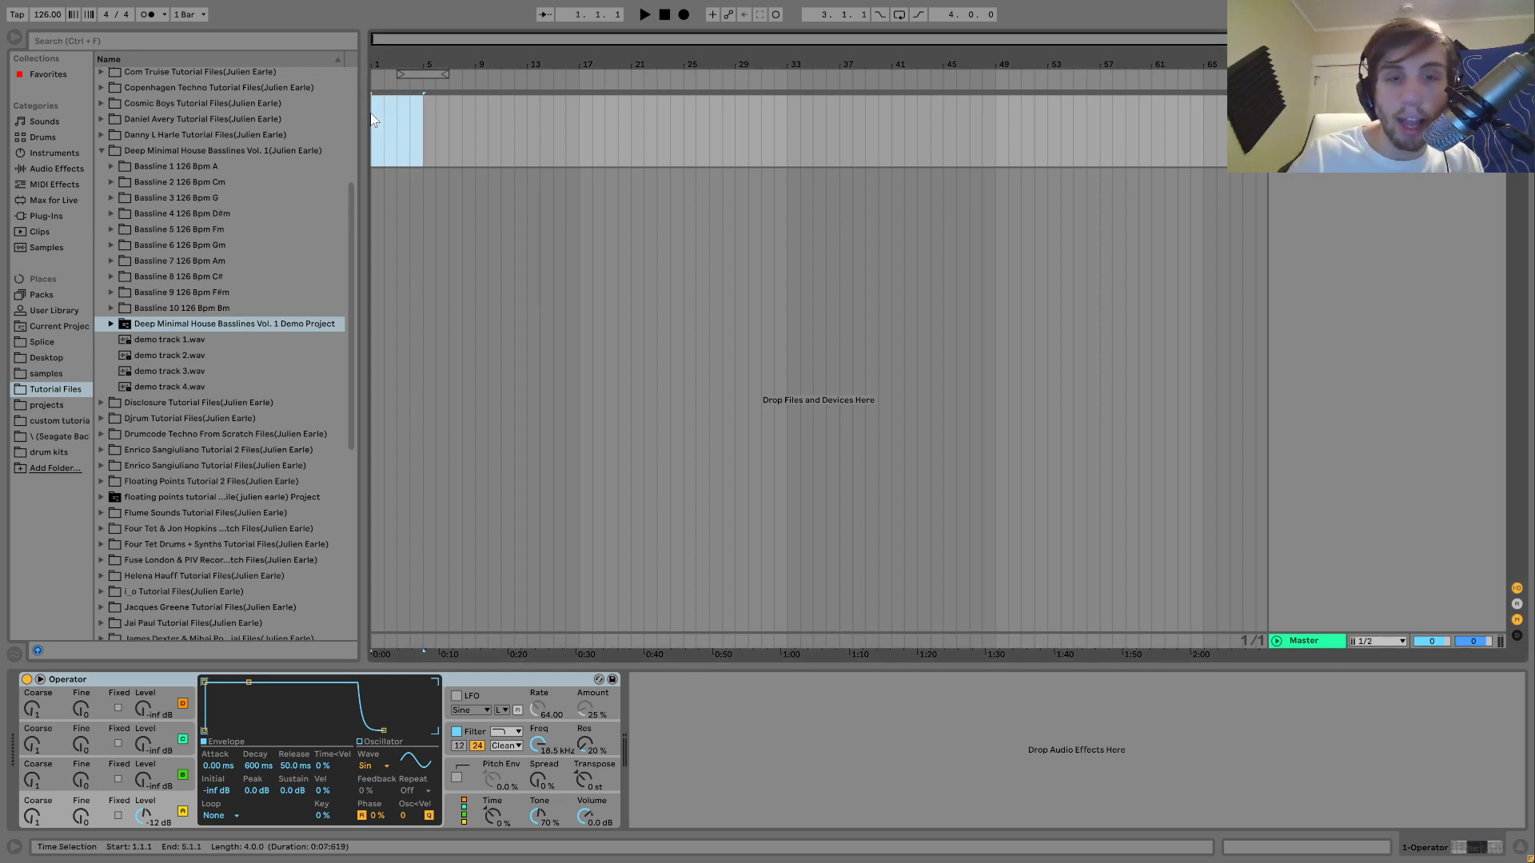
pyautogui.hotkey('ctrl', 'l')
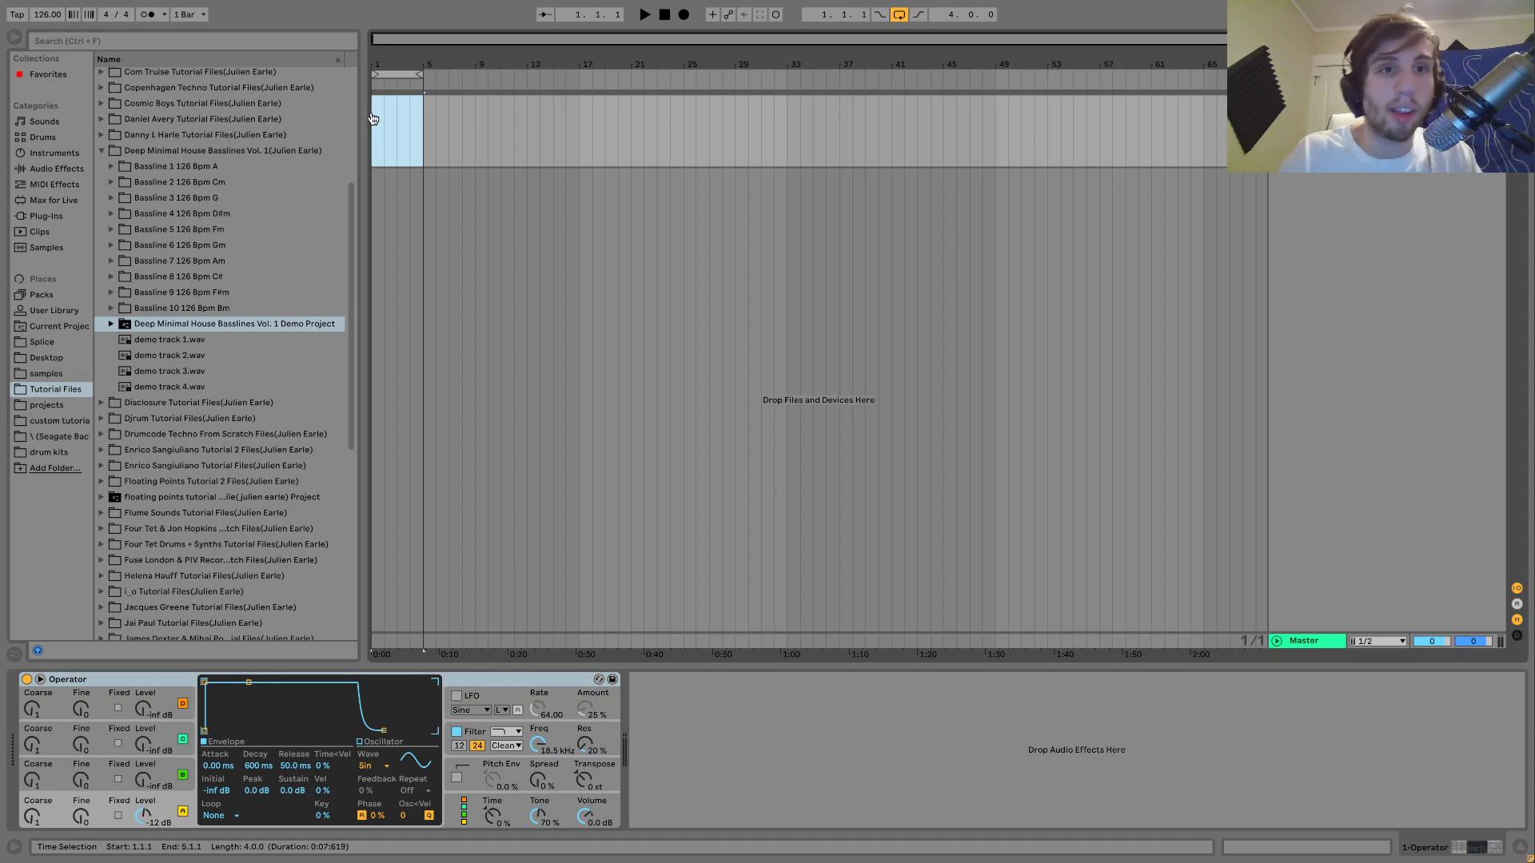
pyautogui.doubleClick(375, 124)
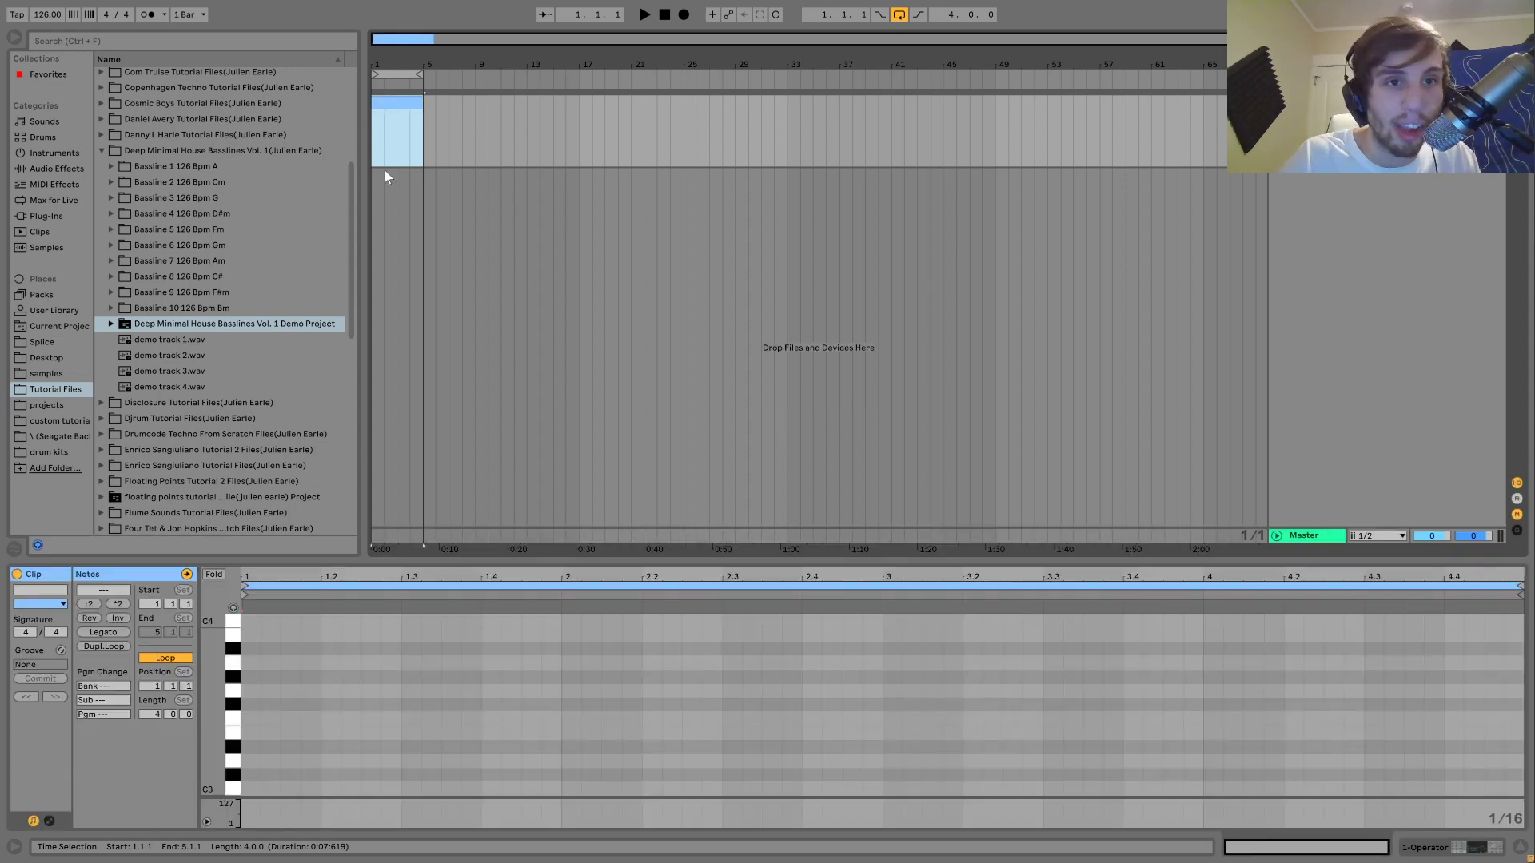
# - Add an F3 note at 1.1.3, nearly two sixteenths long, and play it back with the metronome on
pyautogui.click(300, 718)
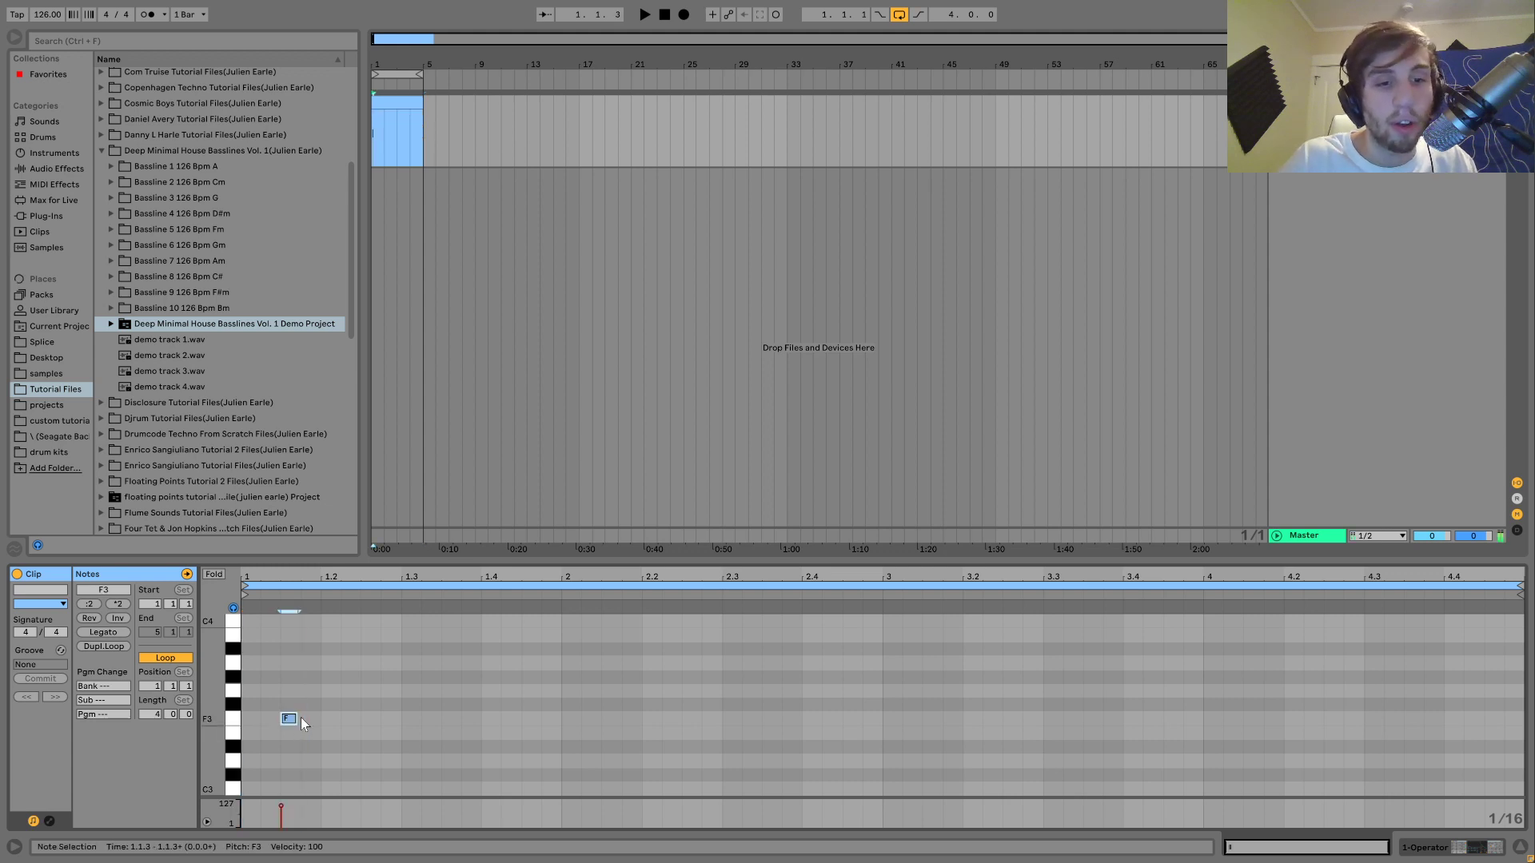
pyautogui.doubleClick(300, 718)
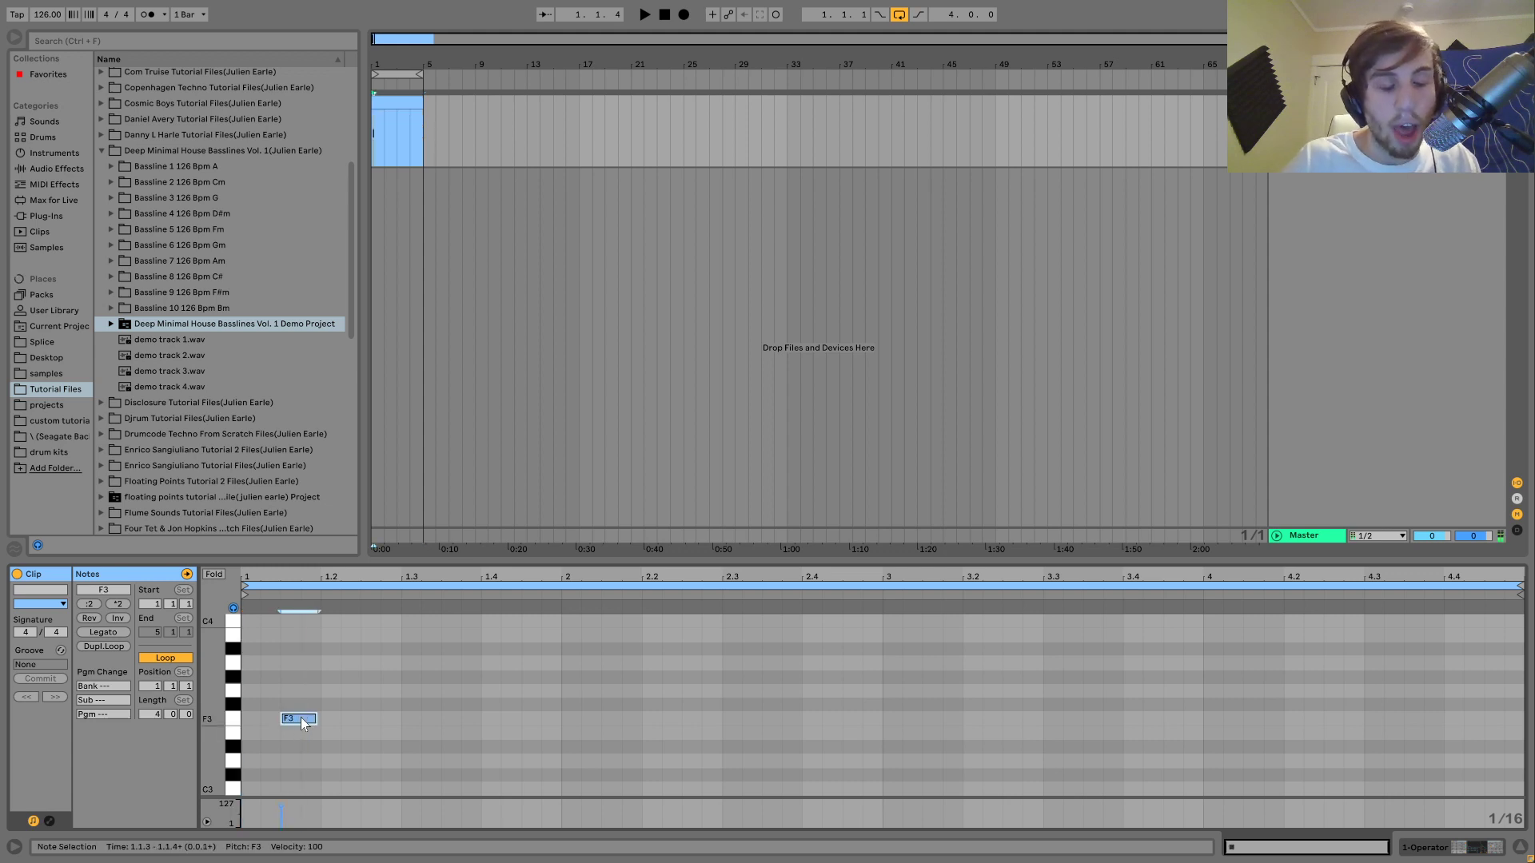
pyautogui.click(148, 14)
pyautogui.press('space')
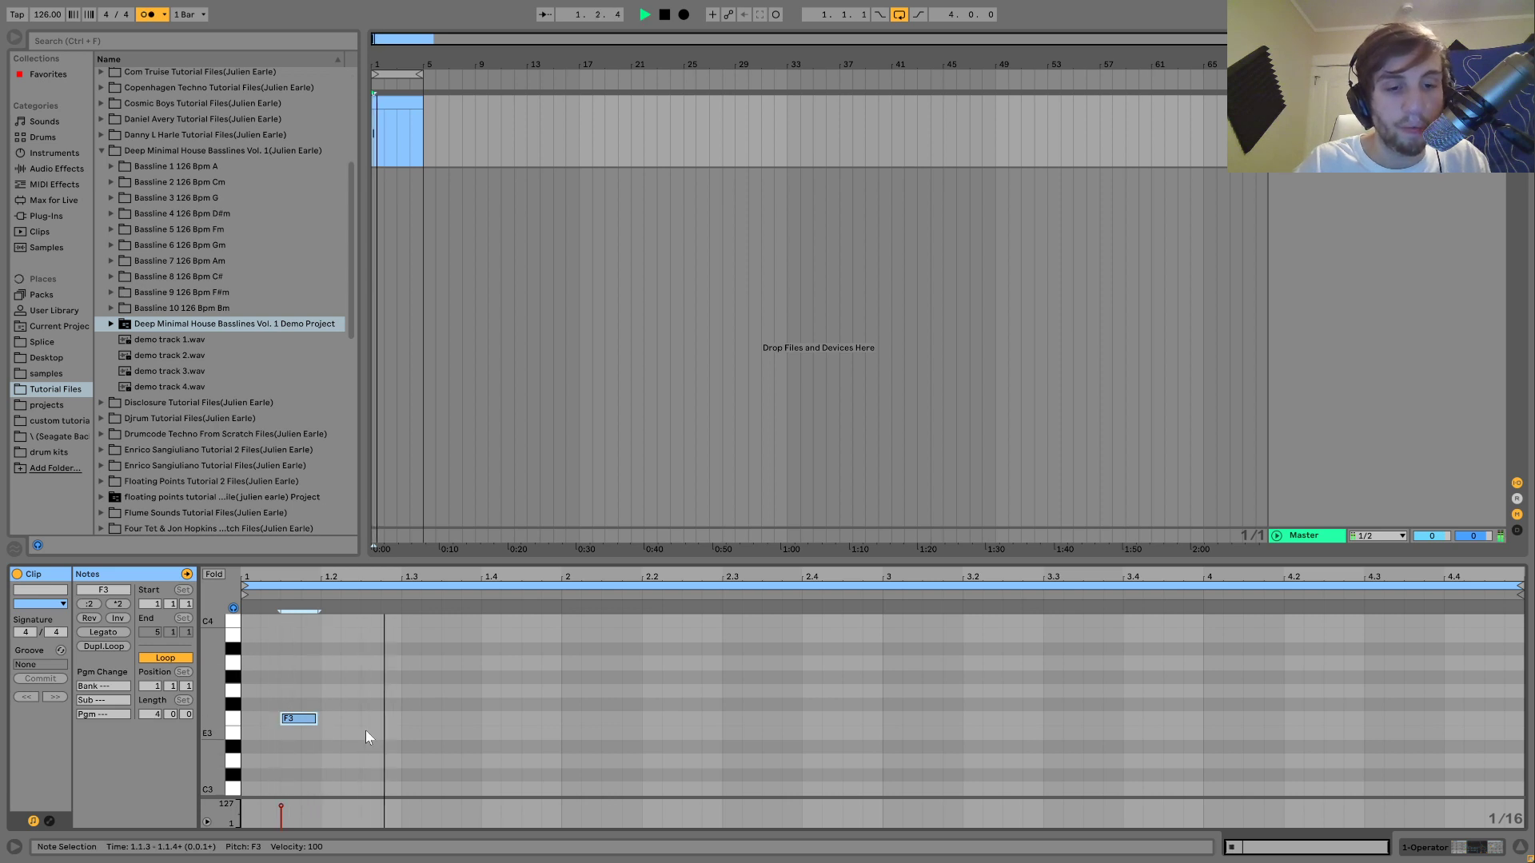
pyautogui.press('space')
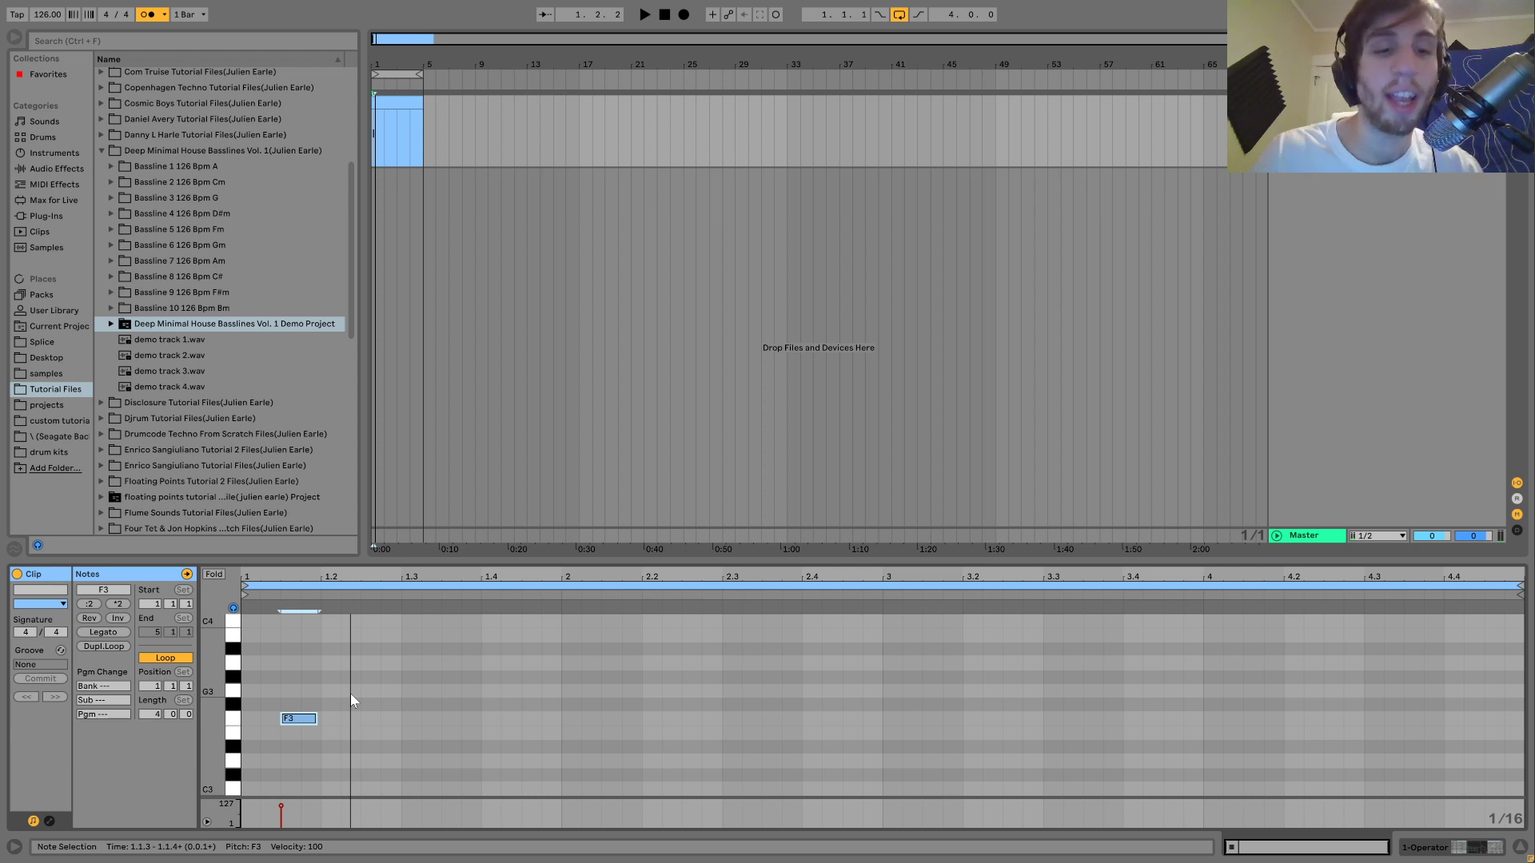
# - Add an A#3 note at 1.2.3, make it two sixteenths long, and audition the clip
pyautogui.doubleClick(365, 648)
pyautogui.moveTo(381, 654); pyautogui.dragTo(383, 654)
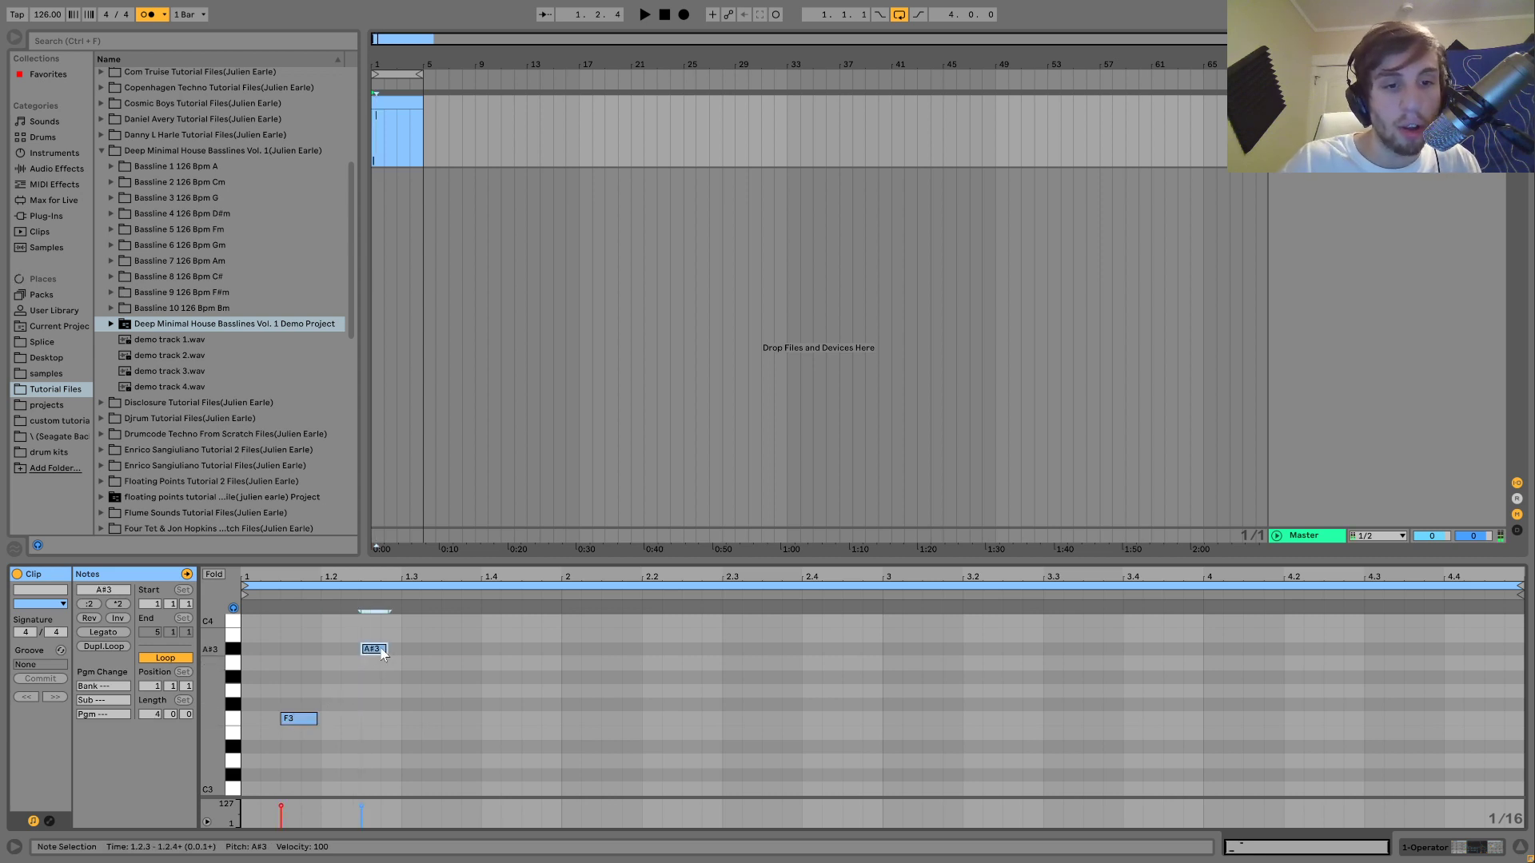
pyautogui.doubleClick(378, 649)
pyautogui.doubleClick(379, 649)
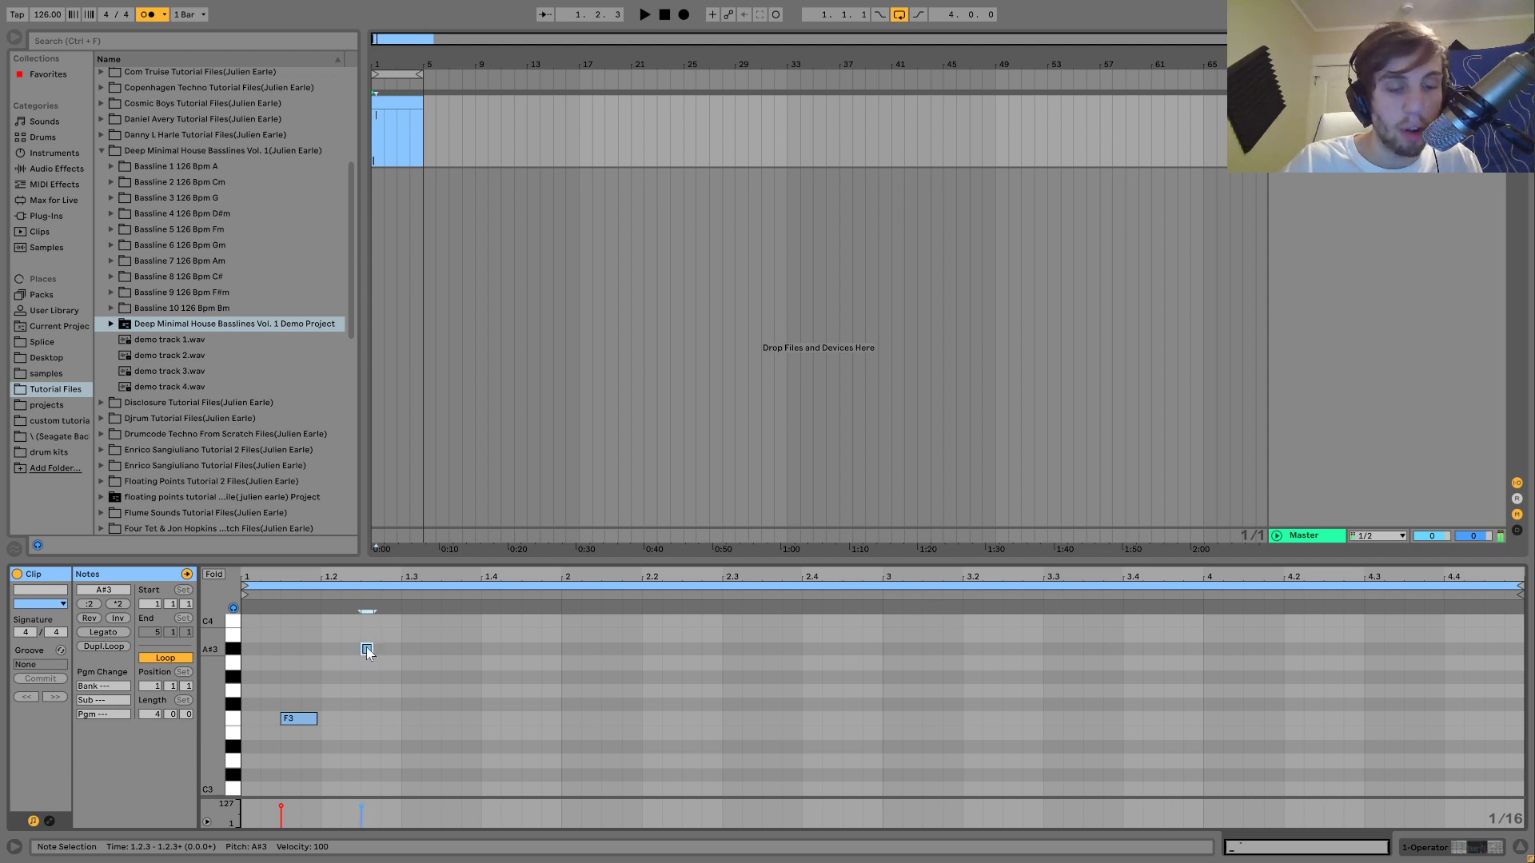
pyautogui.hotkey('shift', 'Right')
pyautogui.hotkey('shift', 'Right')
pyautogui.press('space')
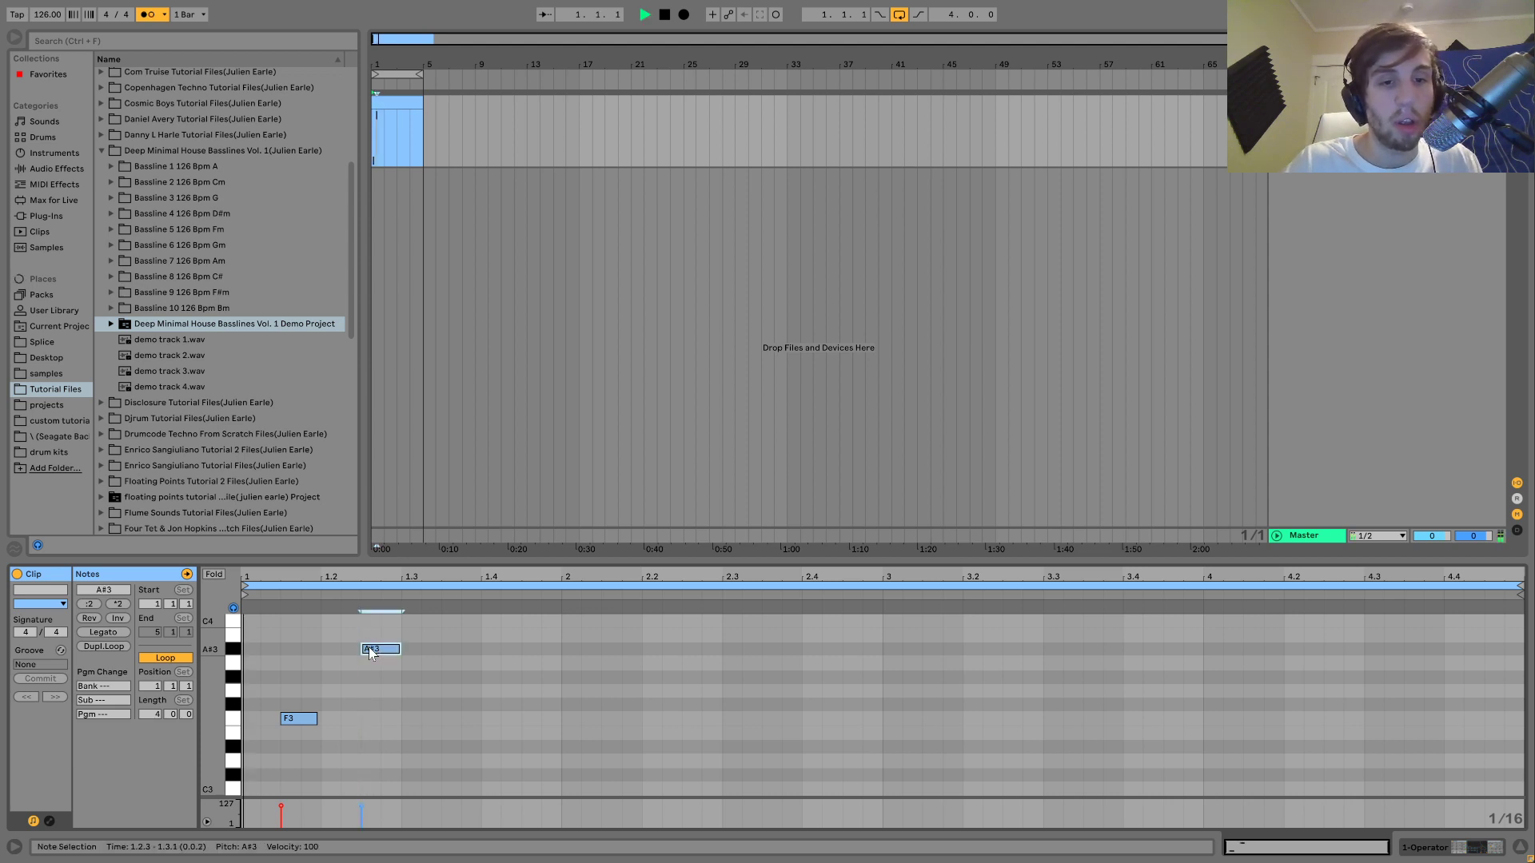
pyautogui.press('space')
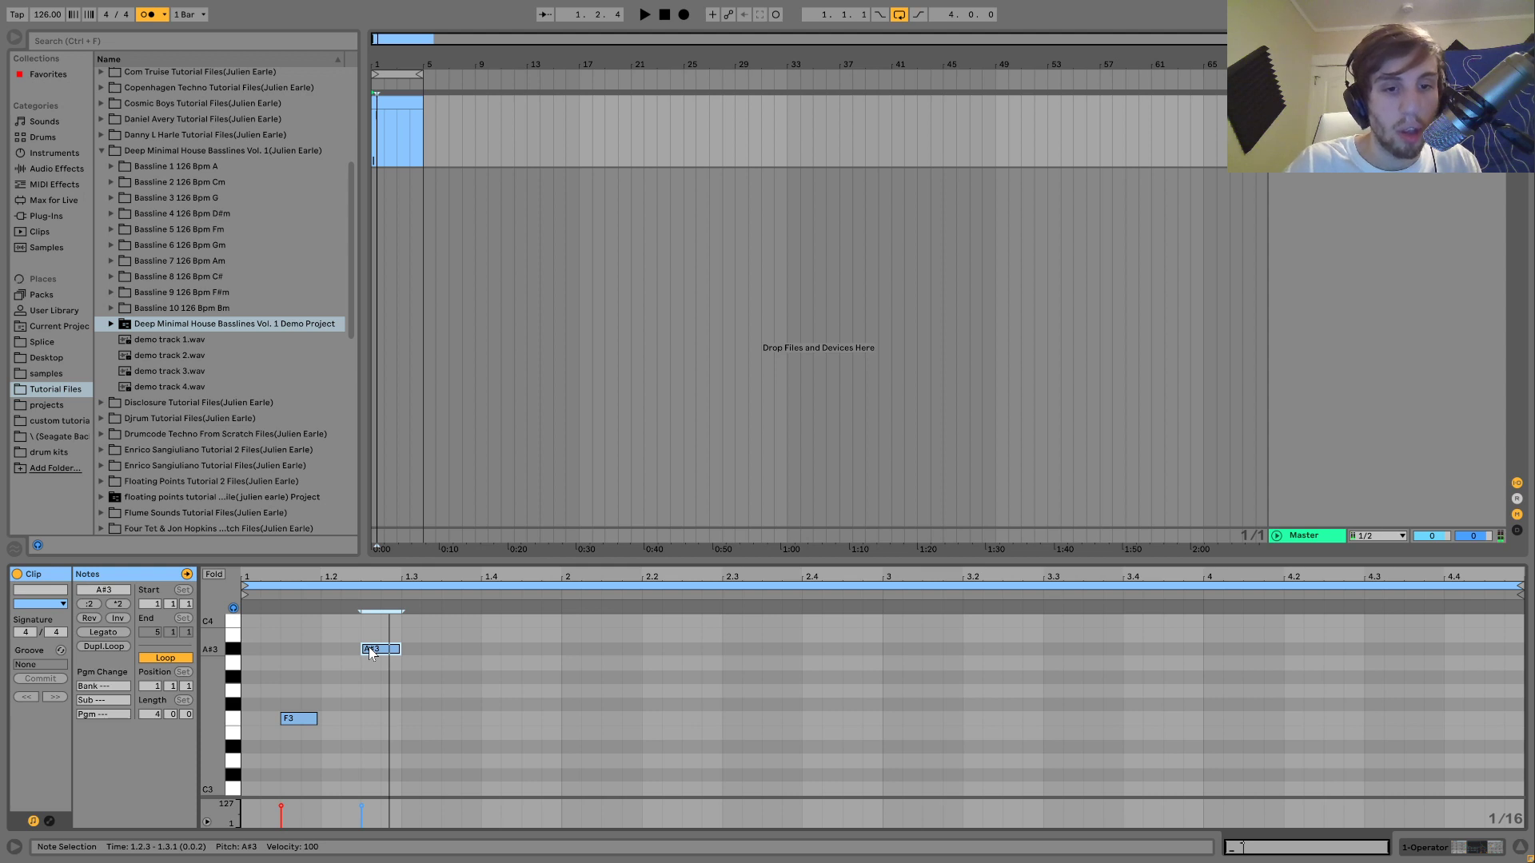
# - Duplicate the A#3 note to 1.3.1, transpose the copy to C#4, and shorten it to one sixteenth
pyautogui.hotkey('ctrl', 'd')
pyautogui.press('Up')
pyautogui.press('Up')
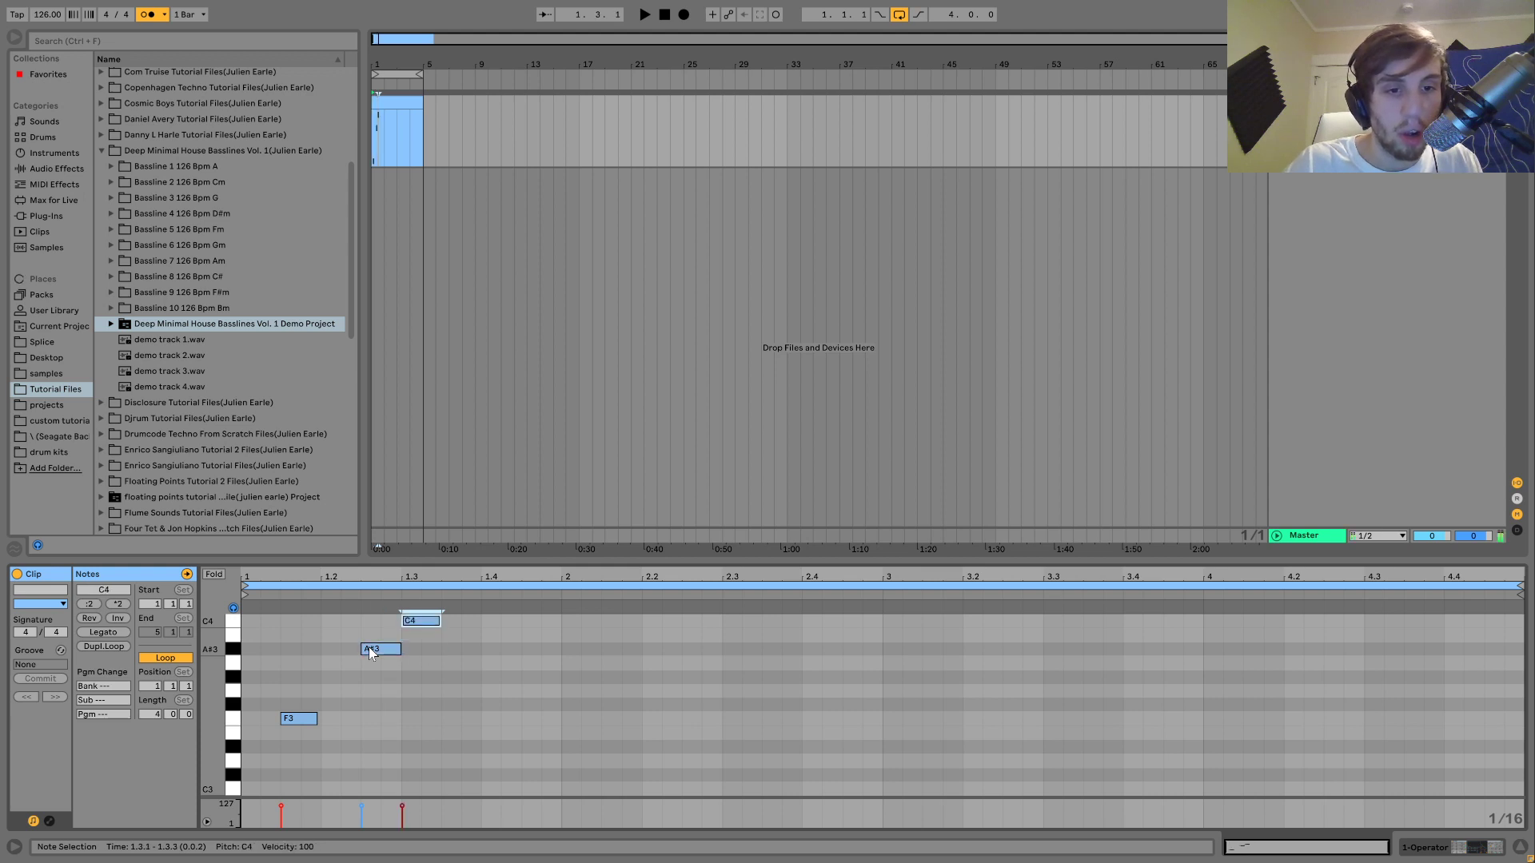
pyautogui.press('Down')
pyautogui.press('Down')
pyautogui.press('Down')
pyautogui.press('Down')
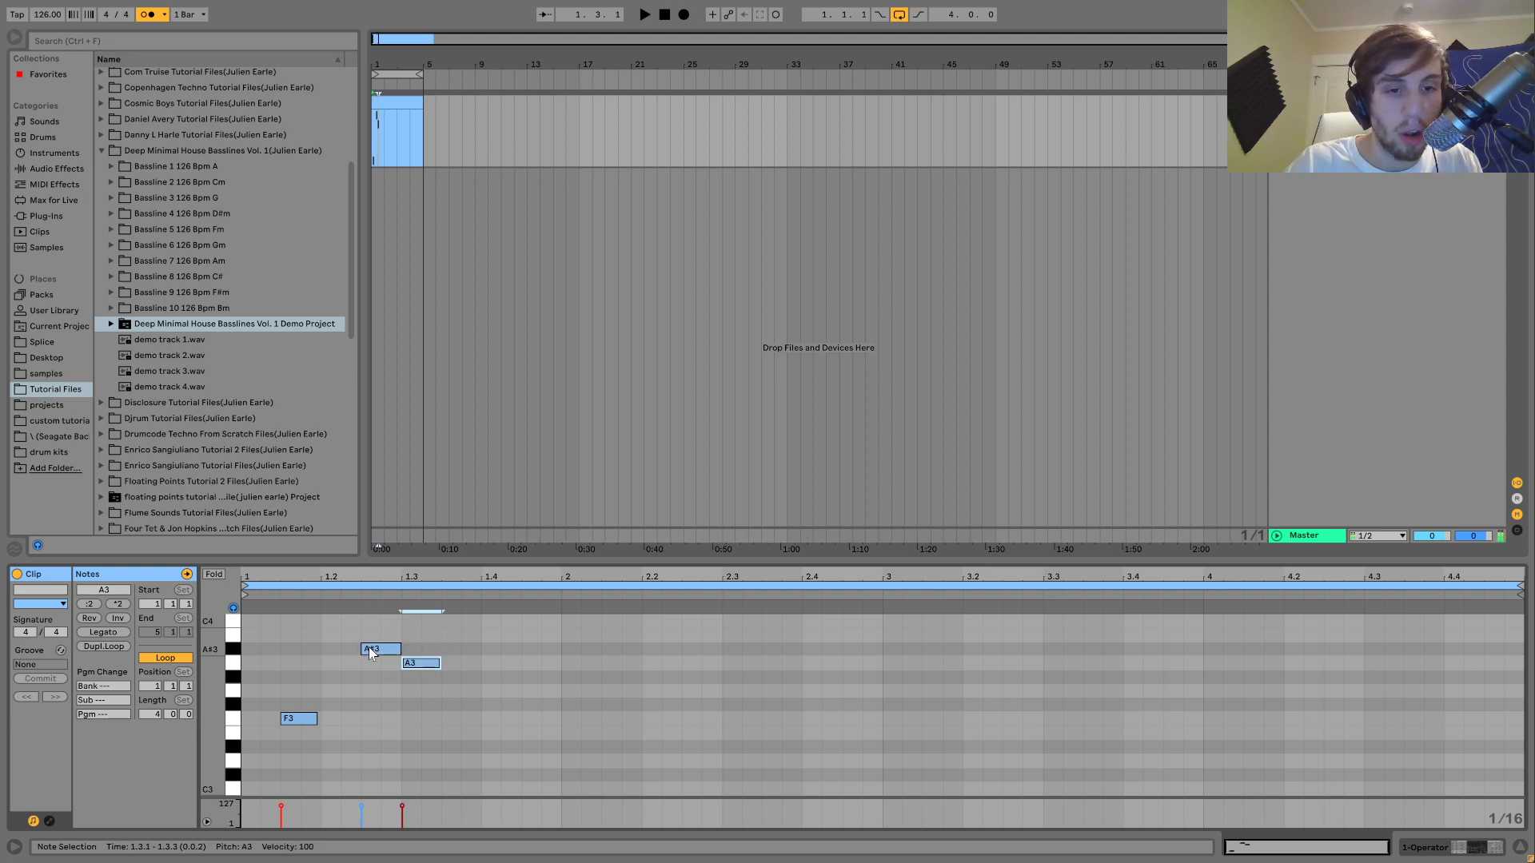
pyautogui.press('Up')
pyautogui.press('Up')
pyautogui.press('Up')
pyautogui.press('Up')
pyautogui.press('Up')
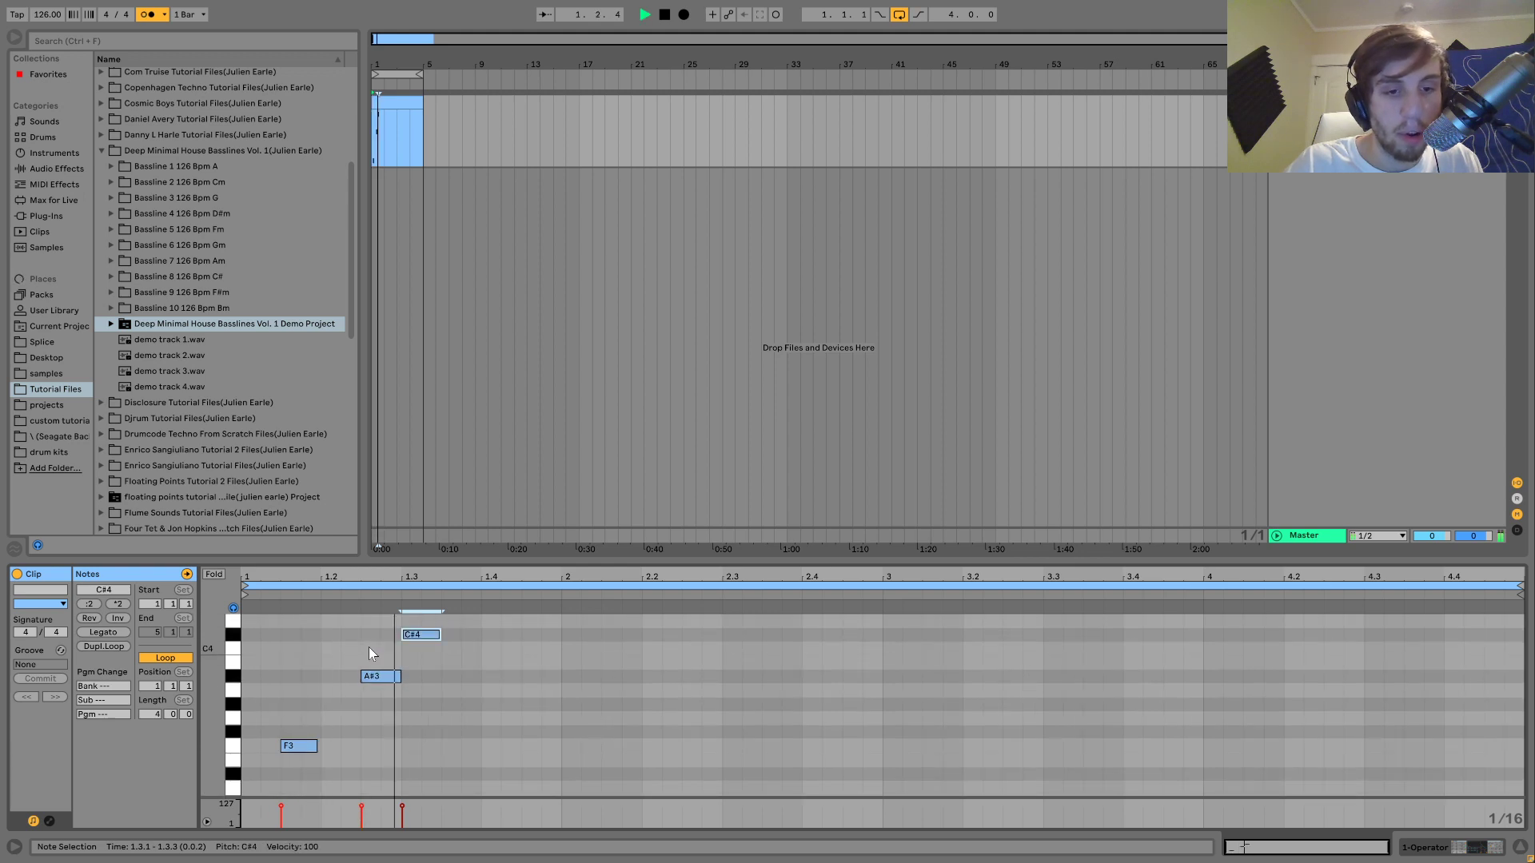
pyautogui.hotkey('shift', 'Left')
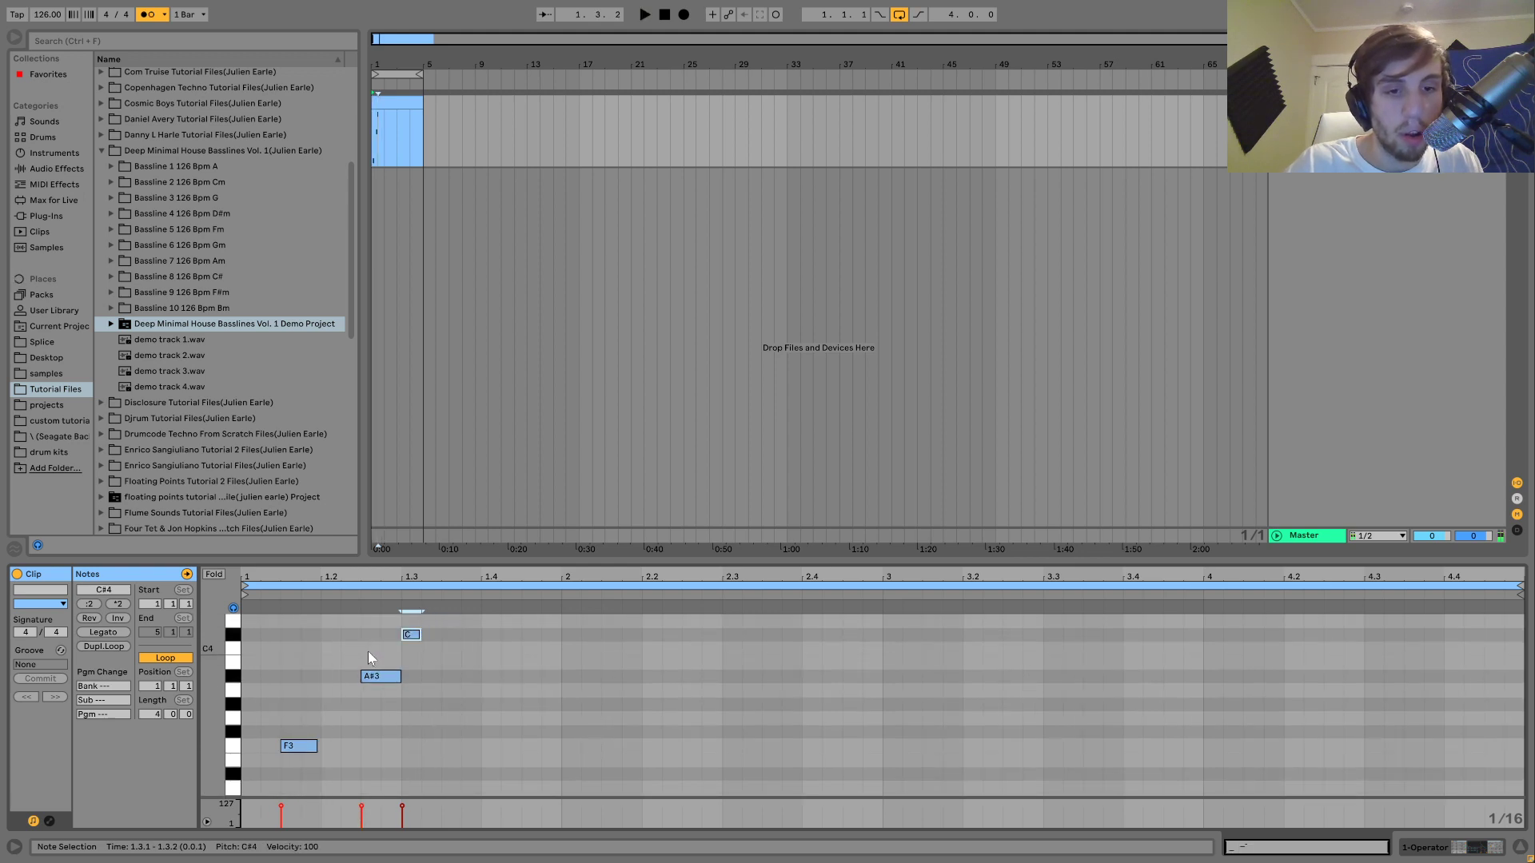
# - Add a one-sixteenth G#3 note at 1.3.2 and play the phrase
pyautogui.doubleClick(430, 717)
pyautogui.press('Up')
pyautogui.press('space')
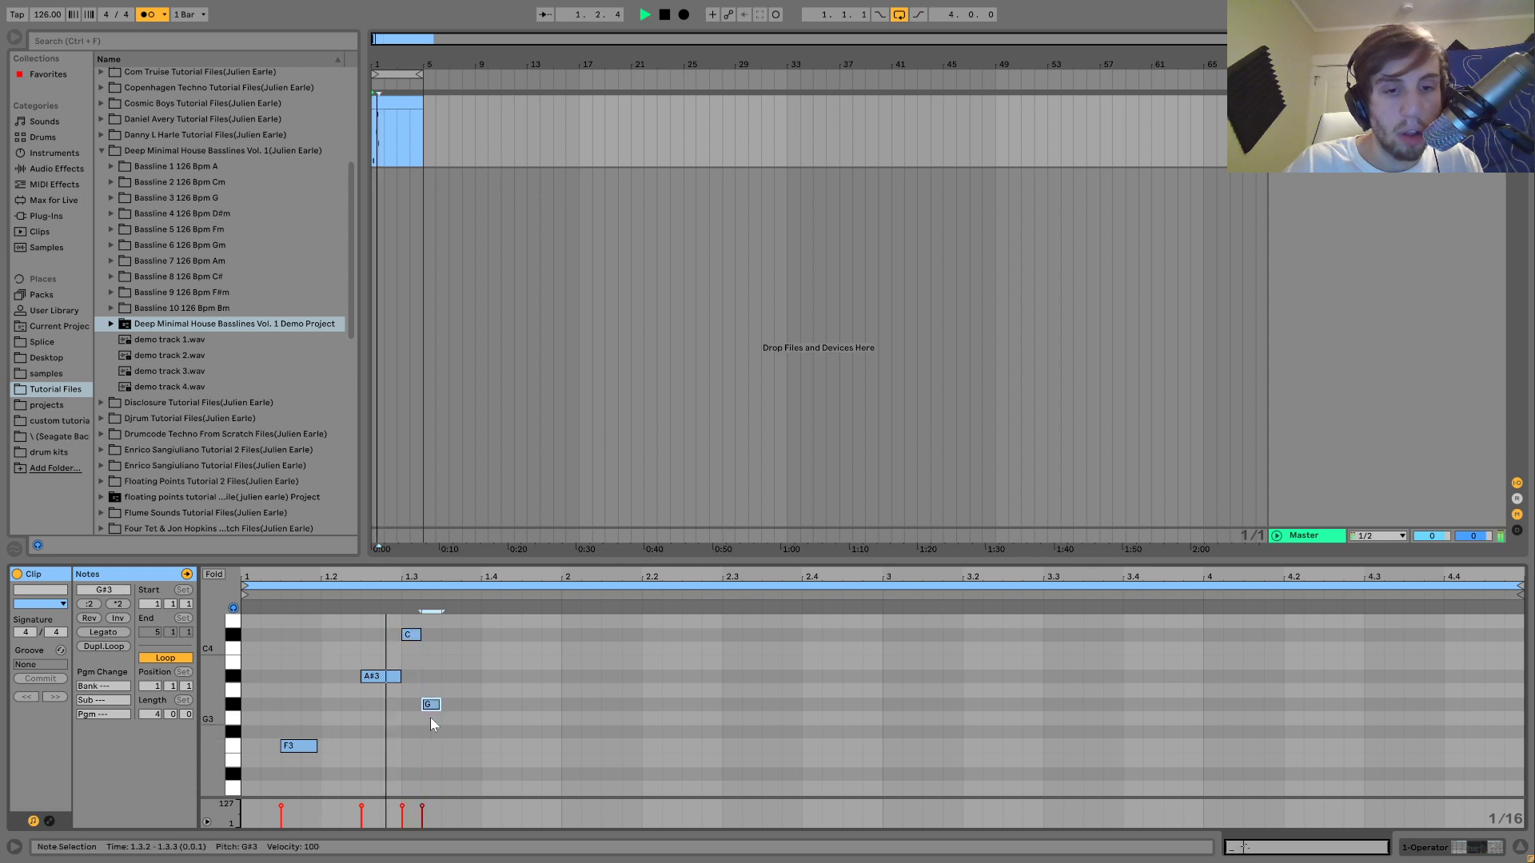
# - Transpose all notes in the clip down two octaves
pyautogui.hotkey('ctrl', 'a')
pyautogui.hotkey('shift', 'Down')
pyautogui.hotkey('shift', 'Down')
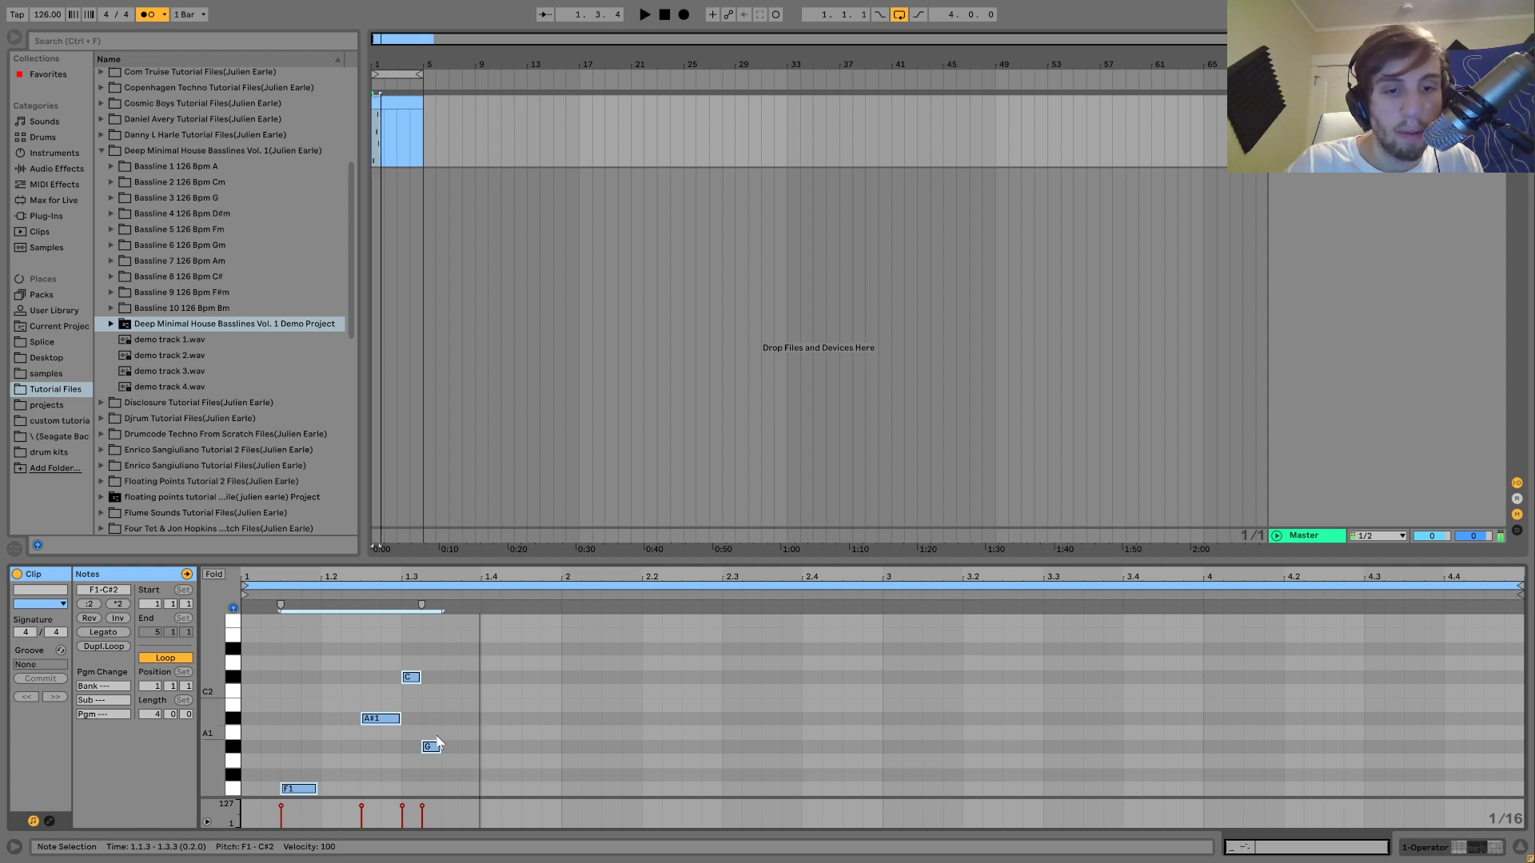
# - Add a G#1 note shorter than a sixteenth at 1.3.4 and a one-sixteenth G#1 note at 1.4.2, auditioning the phrase
pyautogui.doubleClick(473, 744)
pyautogui.press('space')
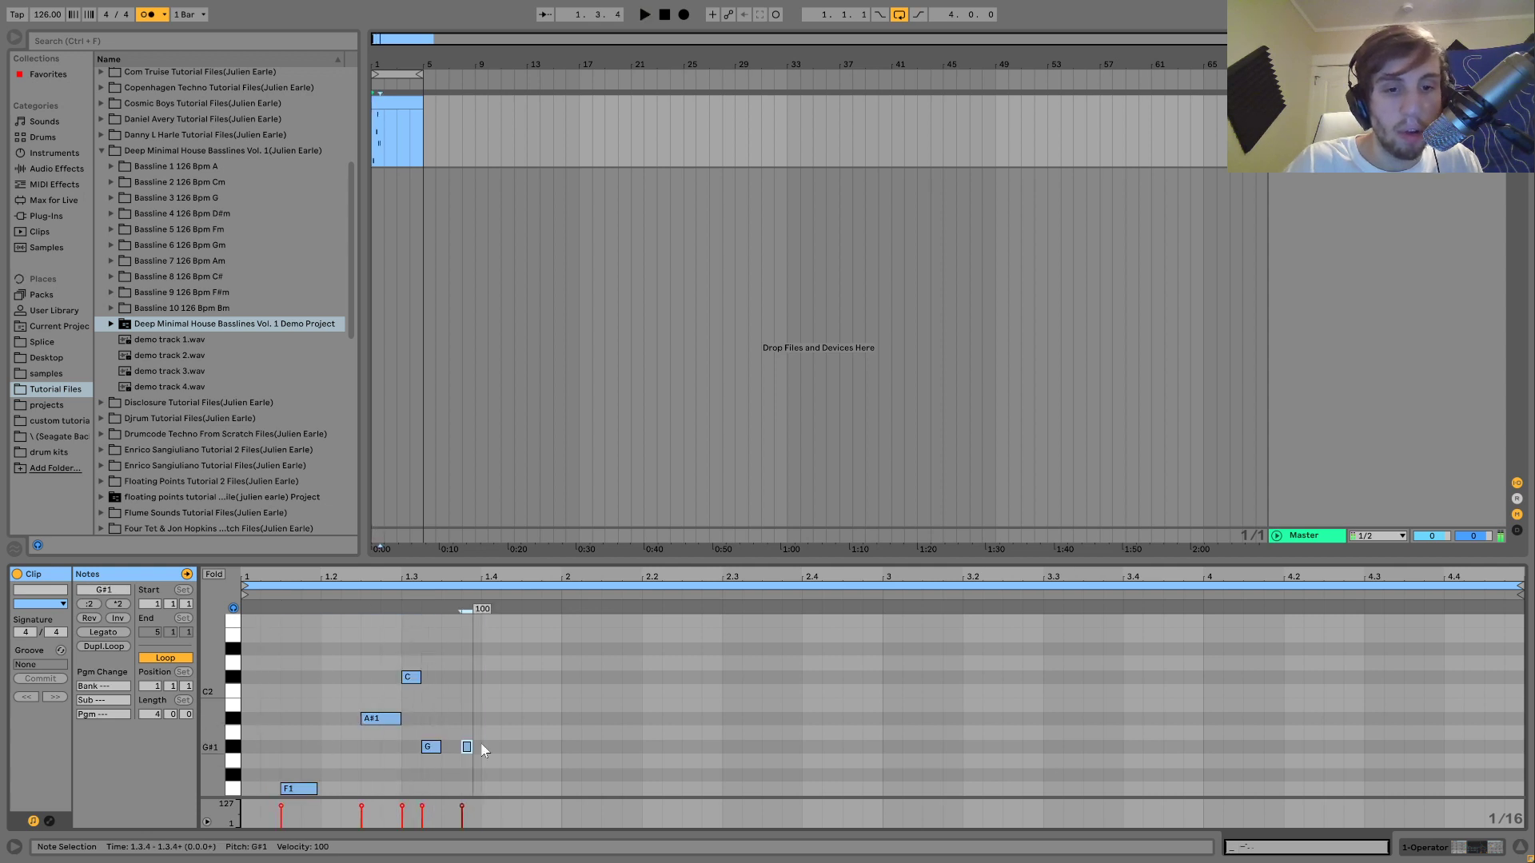
pyautogui.click(479, 742)
pyautogui.press('space')
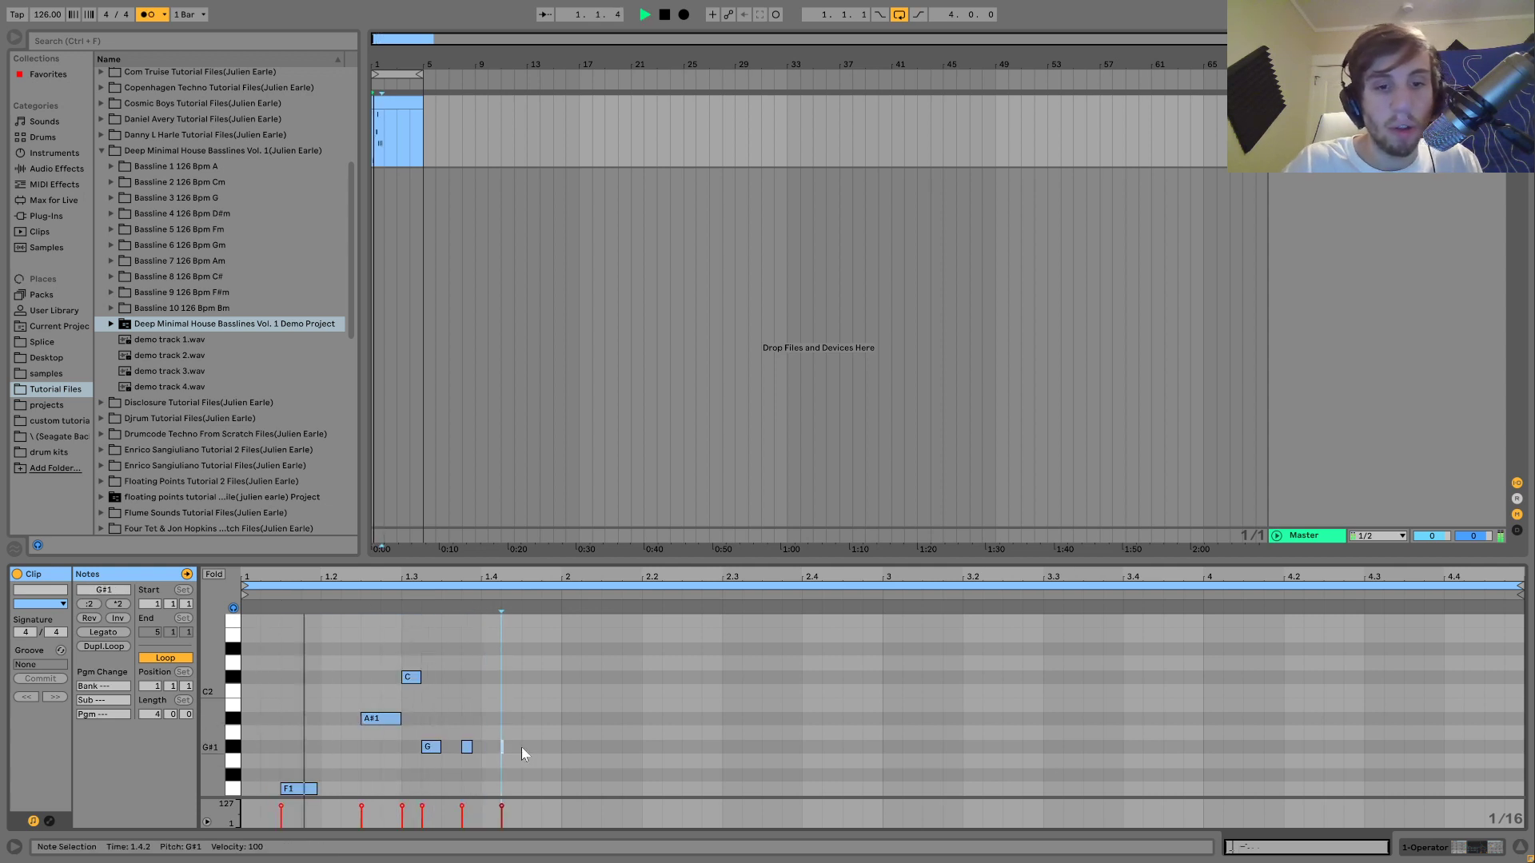
pyautogui.doubleClick(515, 747)
# - Duplicate the whole one-bar phrase into bar two, with the copy starting at 2.1.3
pyautogui.hotkey('ctrl', 'a')
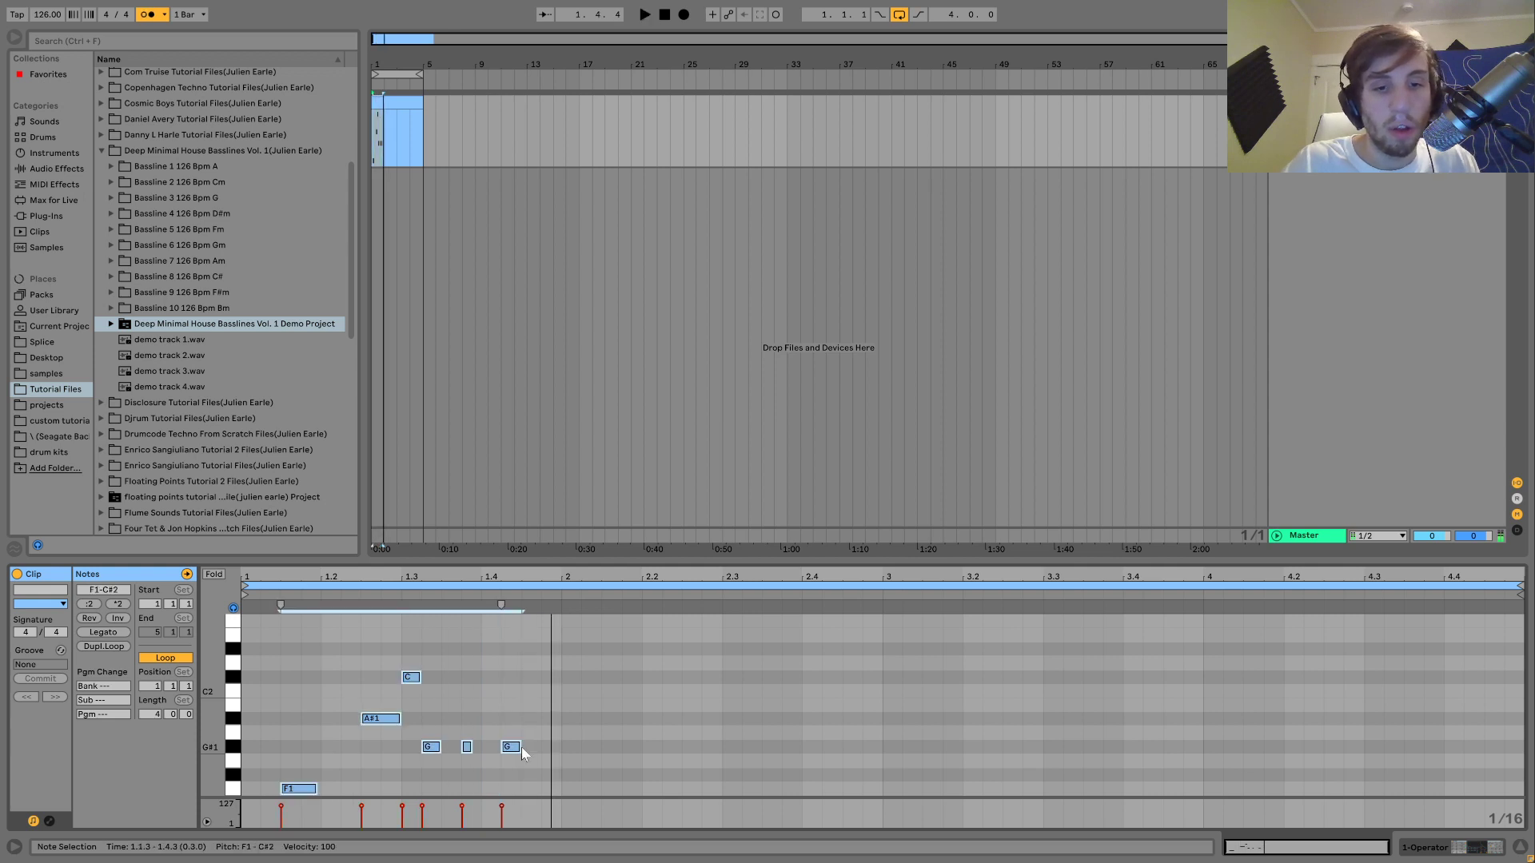
pyautogui.press('space')
pyautogui.hotkey('ctrl', 'd')
pyautogui.press('Right')
pyautogui.press('Right')
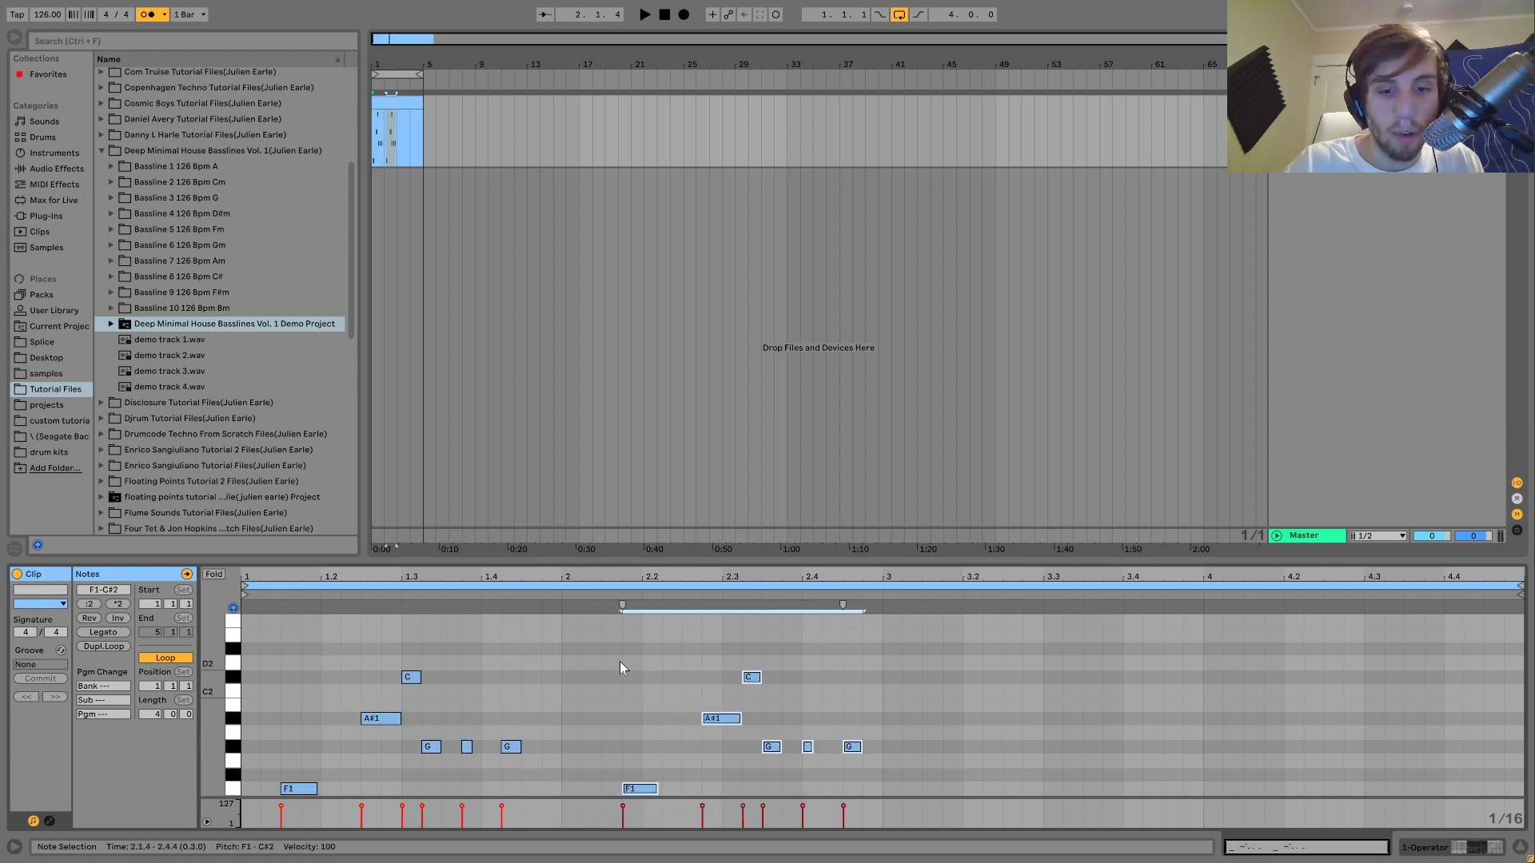
pyautogui.press('Left')
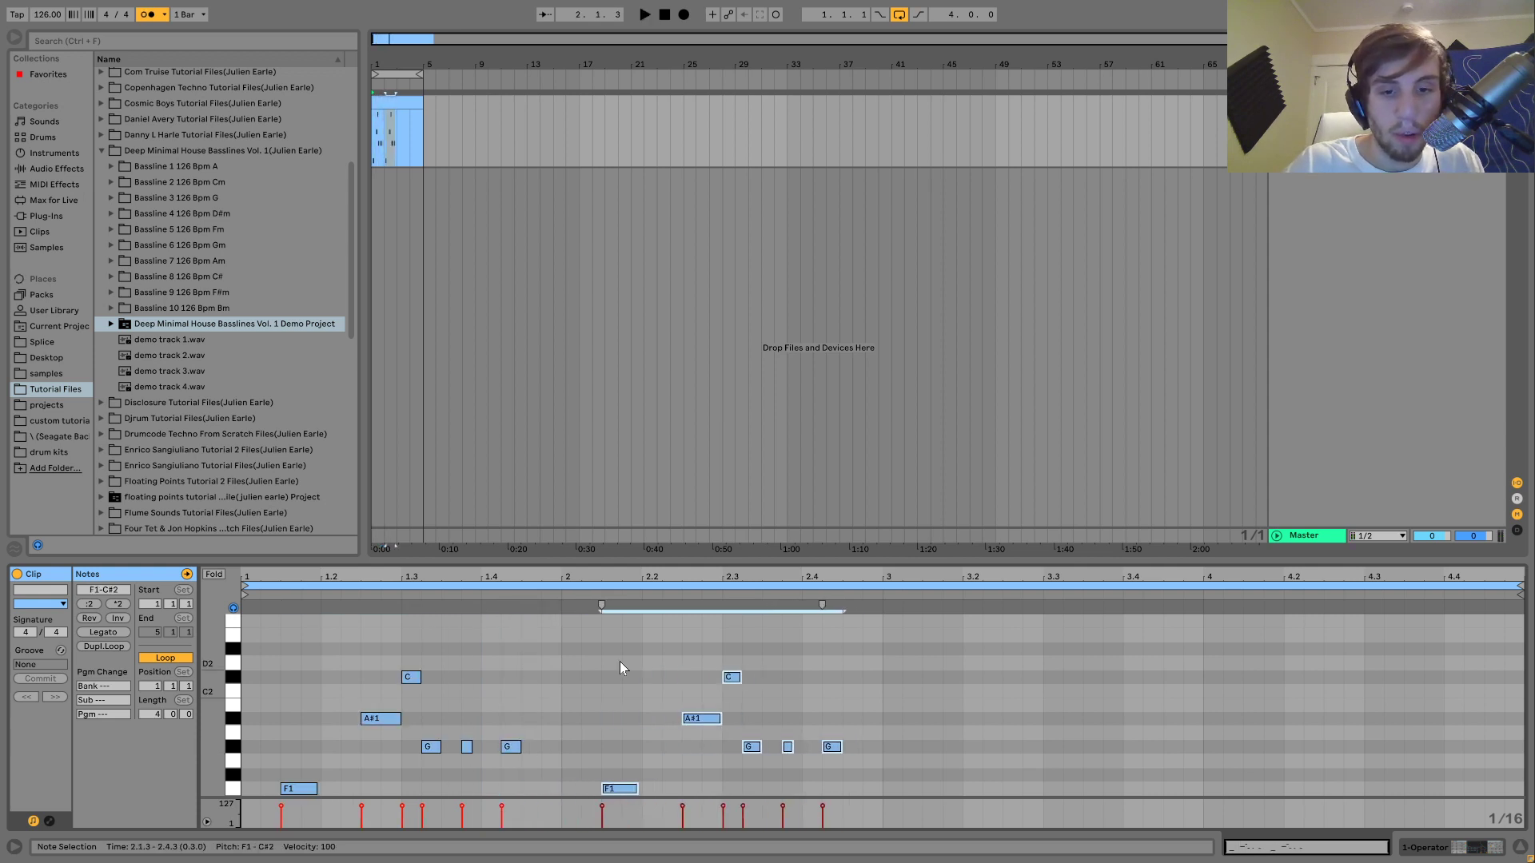
# - Add a C2 note at 2.3.3, shorten it to less than a sixteenth, and audition the two-bar phrase
pyautogui.doubleClick(777, 747)
pyautogui.press('Up')
pyautogui.press('Up')
pyautogui.press('Up')
pyautogui.press('Up')
pyautogui.press('Up')
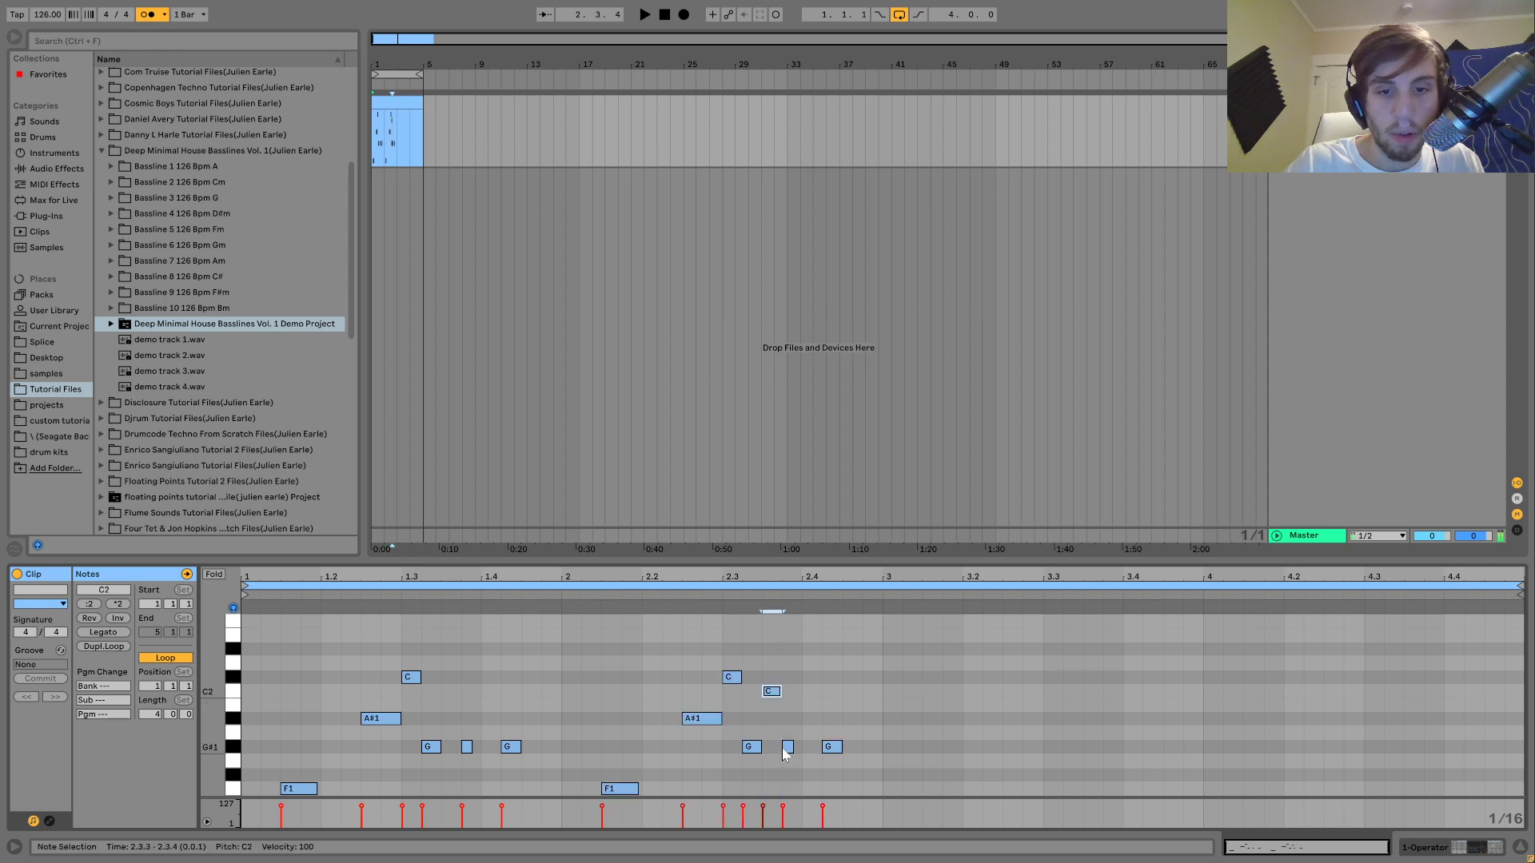
pyautogui.press('space')
pyautogui.press('Down')
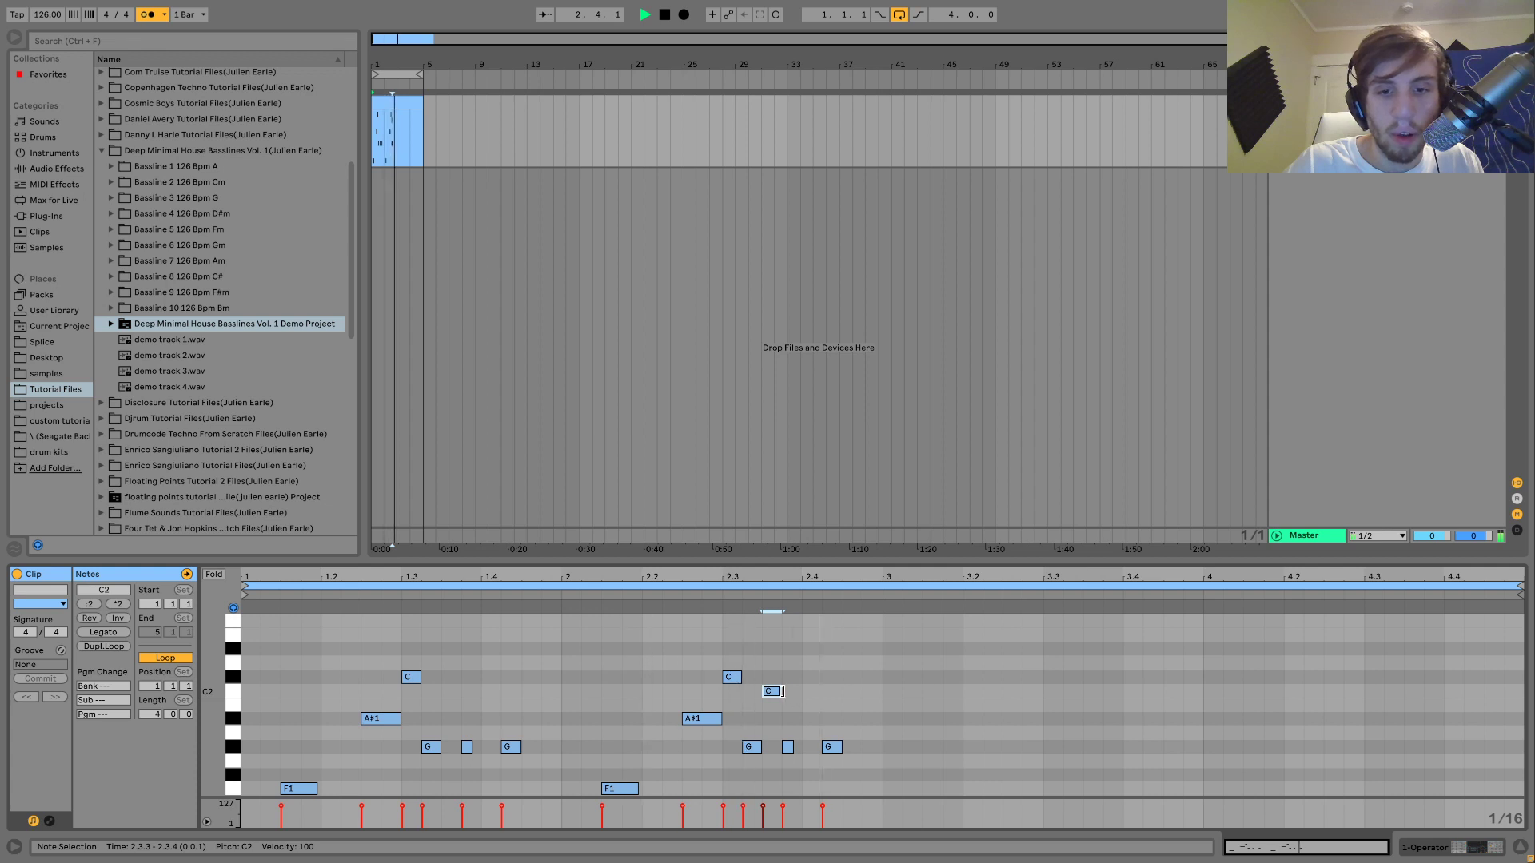
pyautogui.press('space')
pyautogui.press('space')
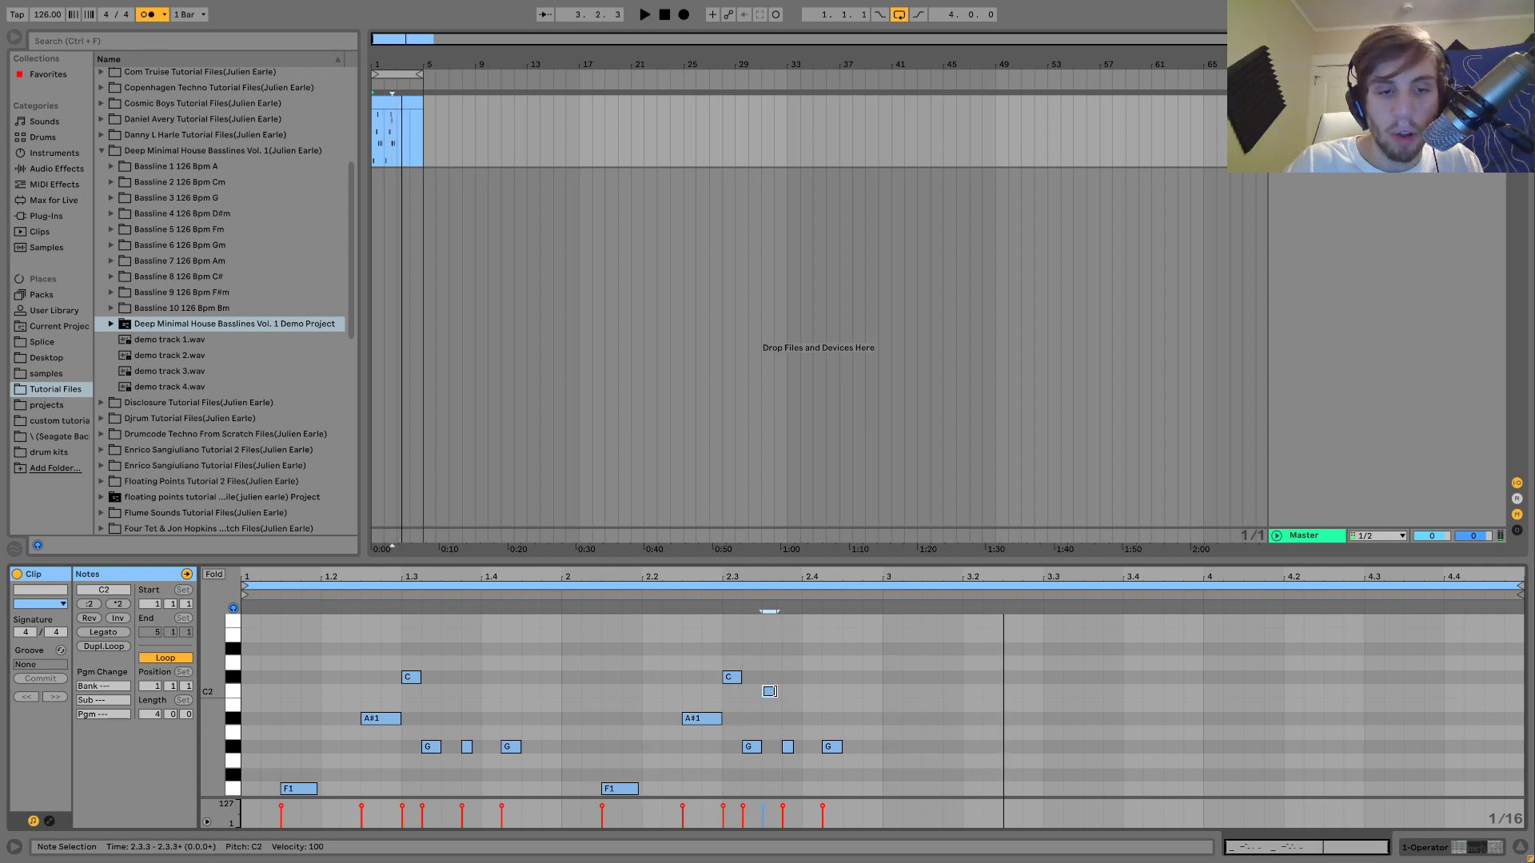
# - Try all notes one octave lower during playback, then transpose them back up one octave
pyautogui.hotkey('ctrl', 'a')
pyautogui.hotkey('shift', 'Down')
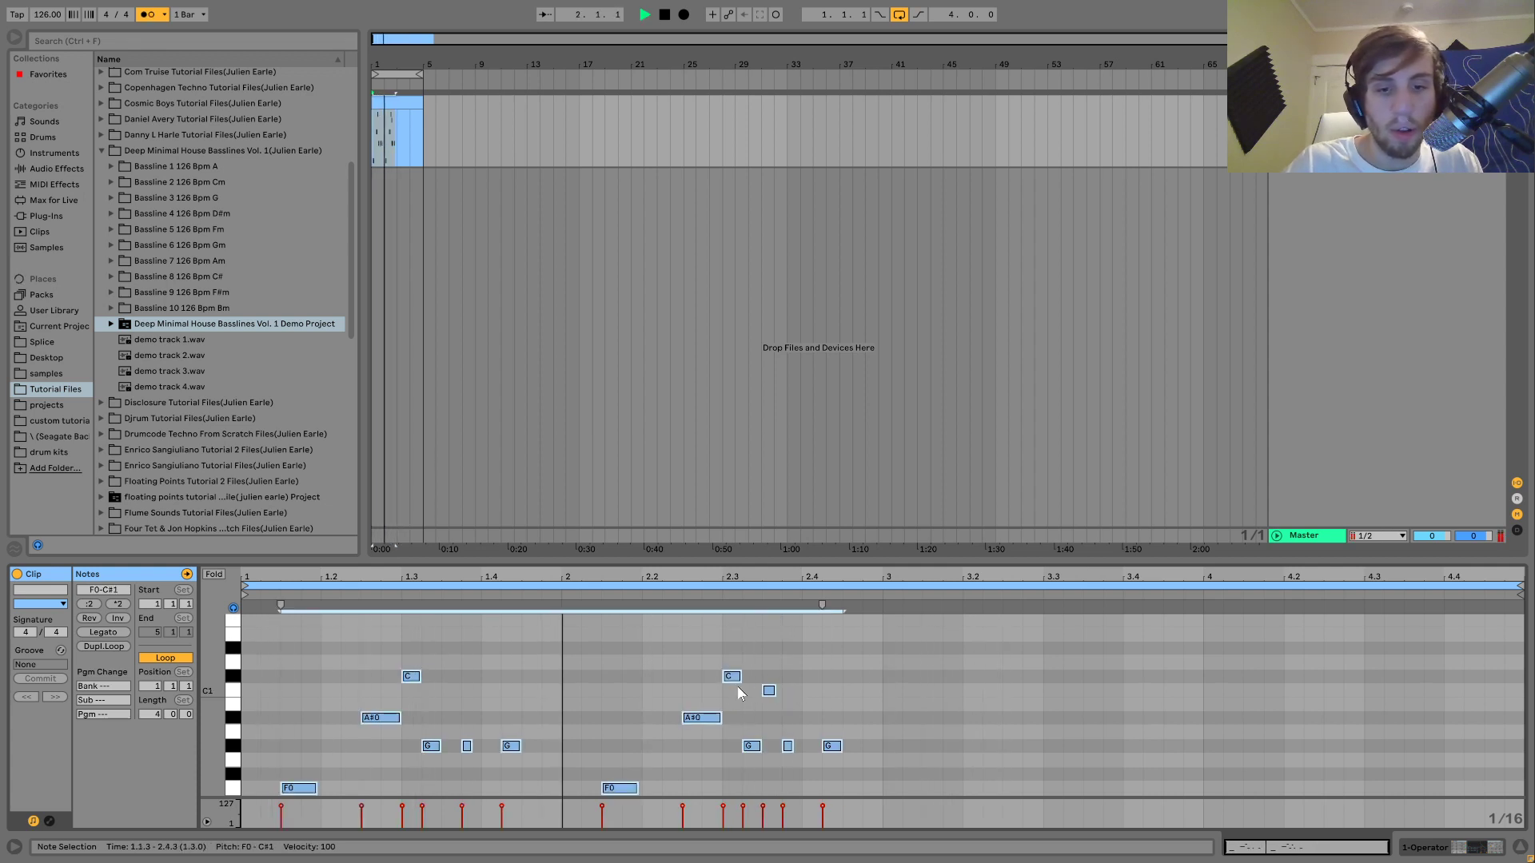
pyautogui.press('space')
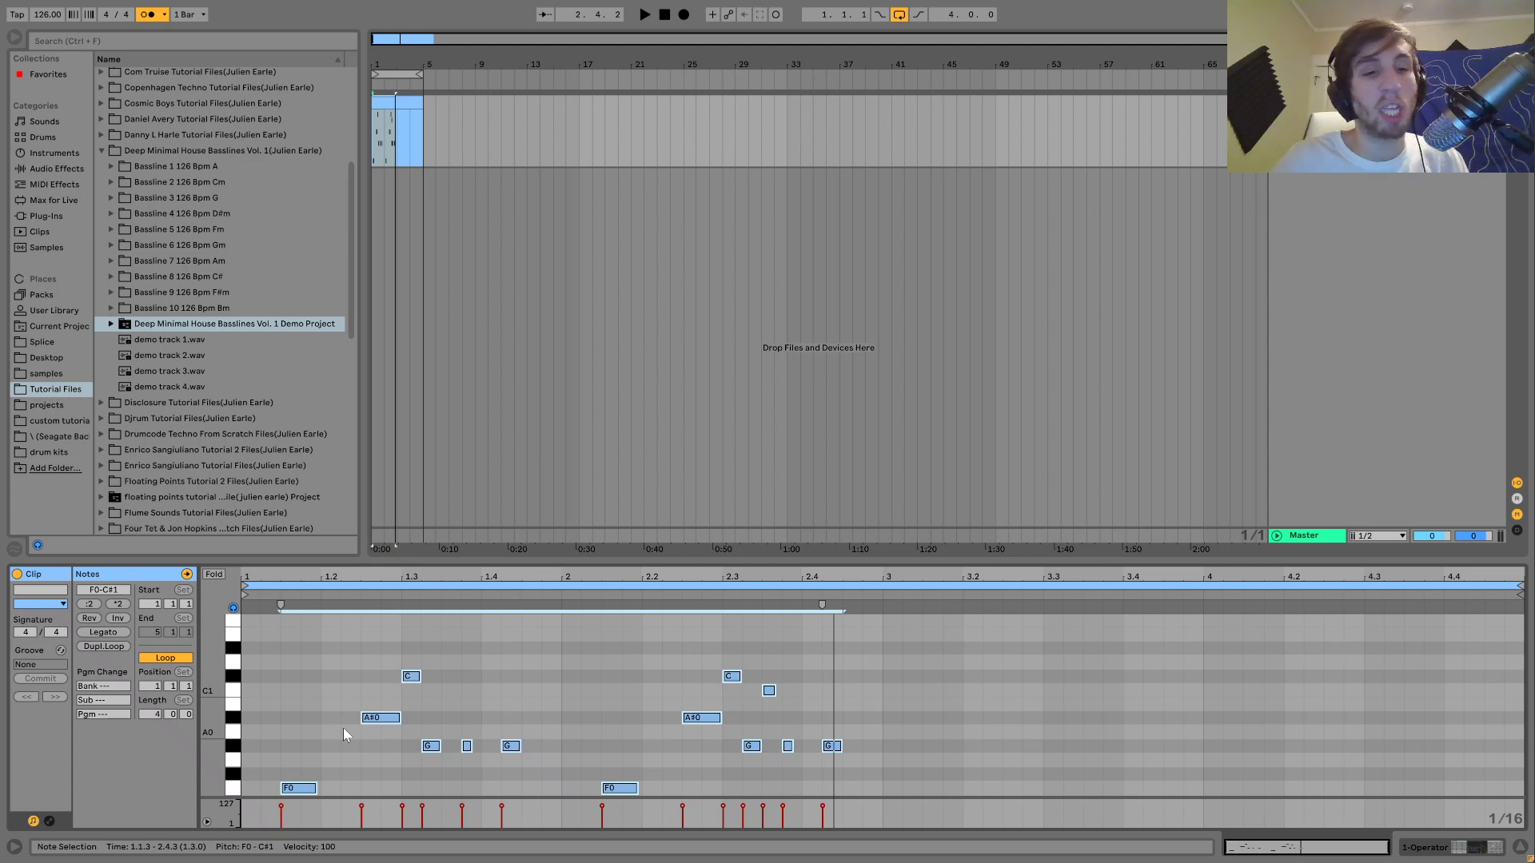
pyautogui.hotkey('shift', 'Up')
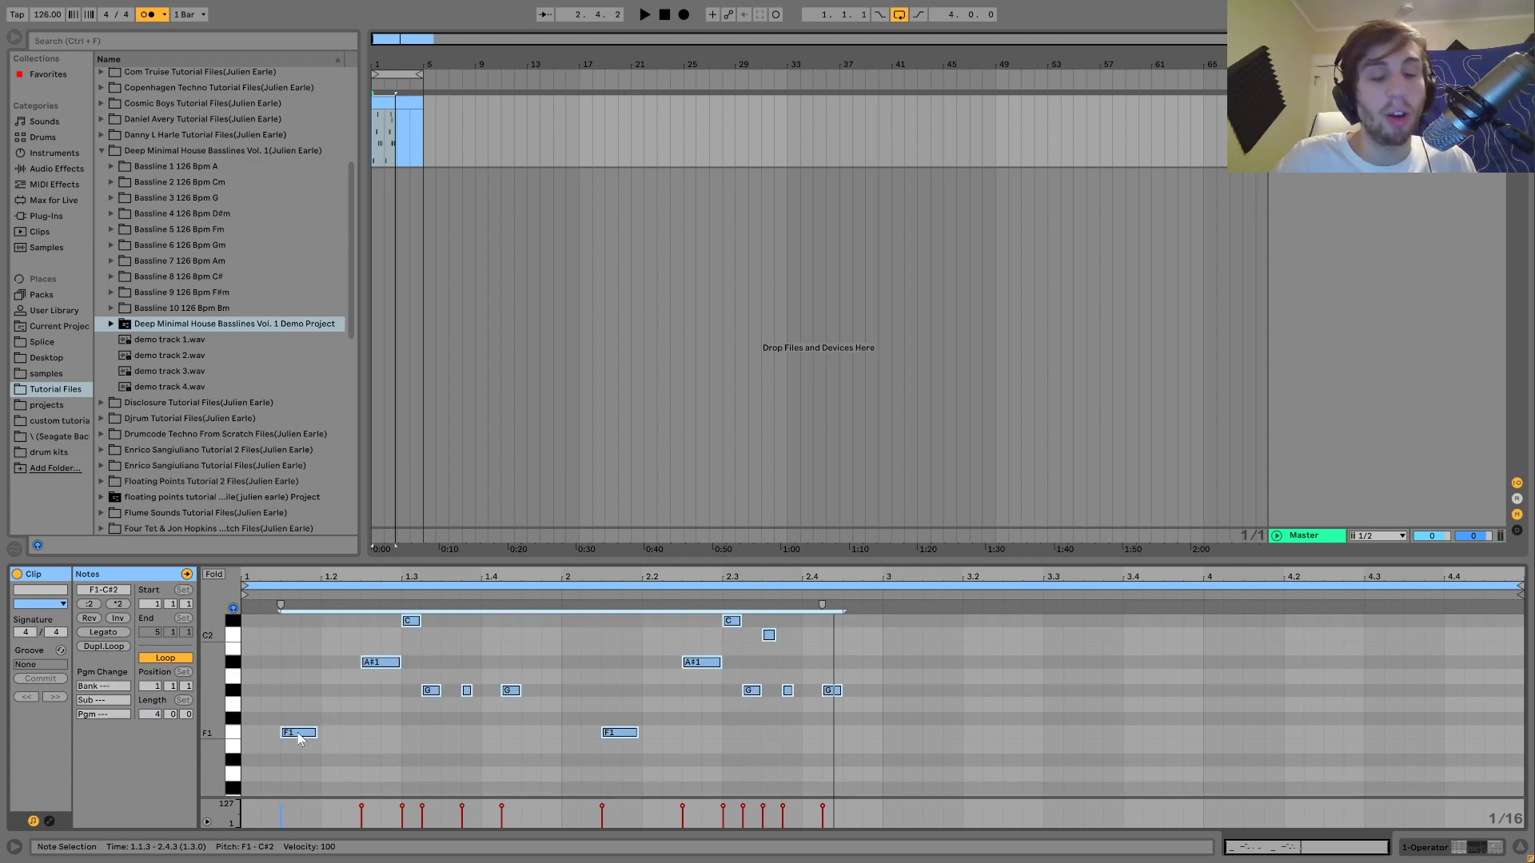
# - Play back the phrase several times to check its rhythm and movement away from the F1 root
pyautogui.press('space')
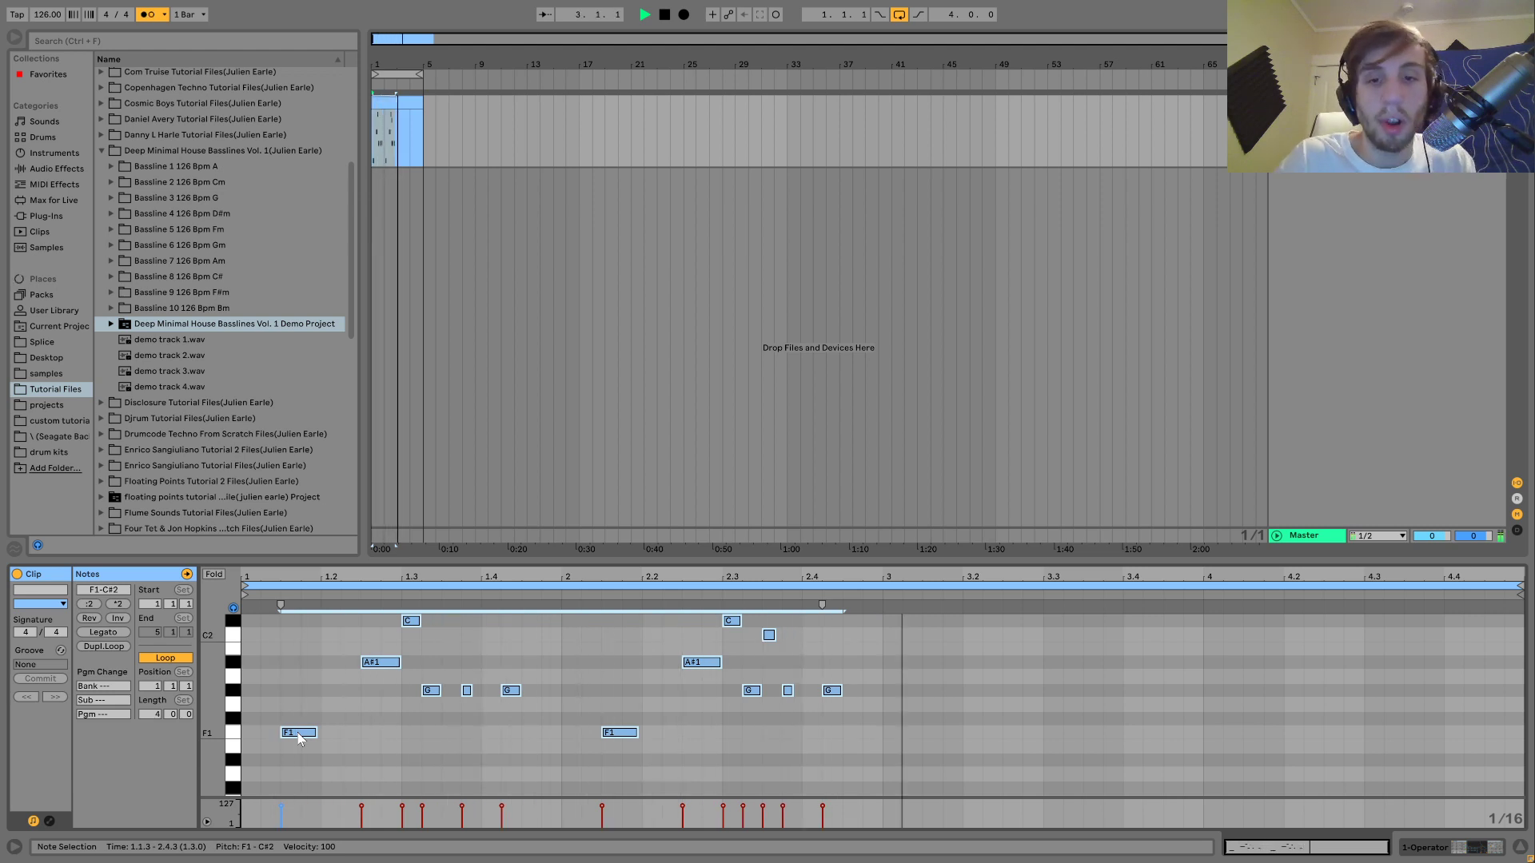
pyautogui.press('space')
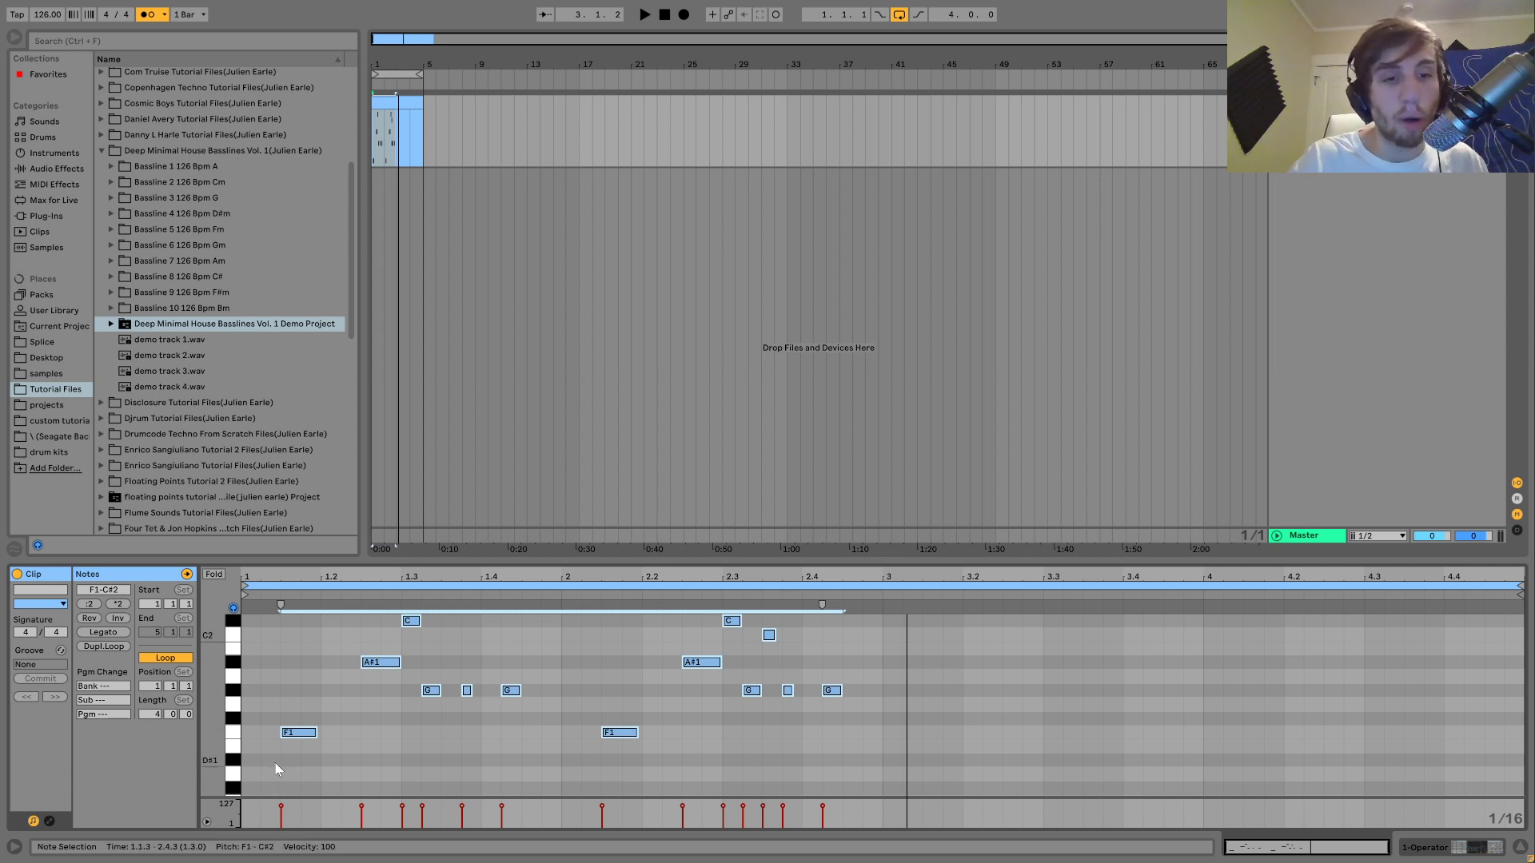
pyautogui.press('space')
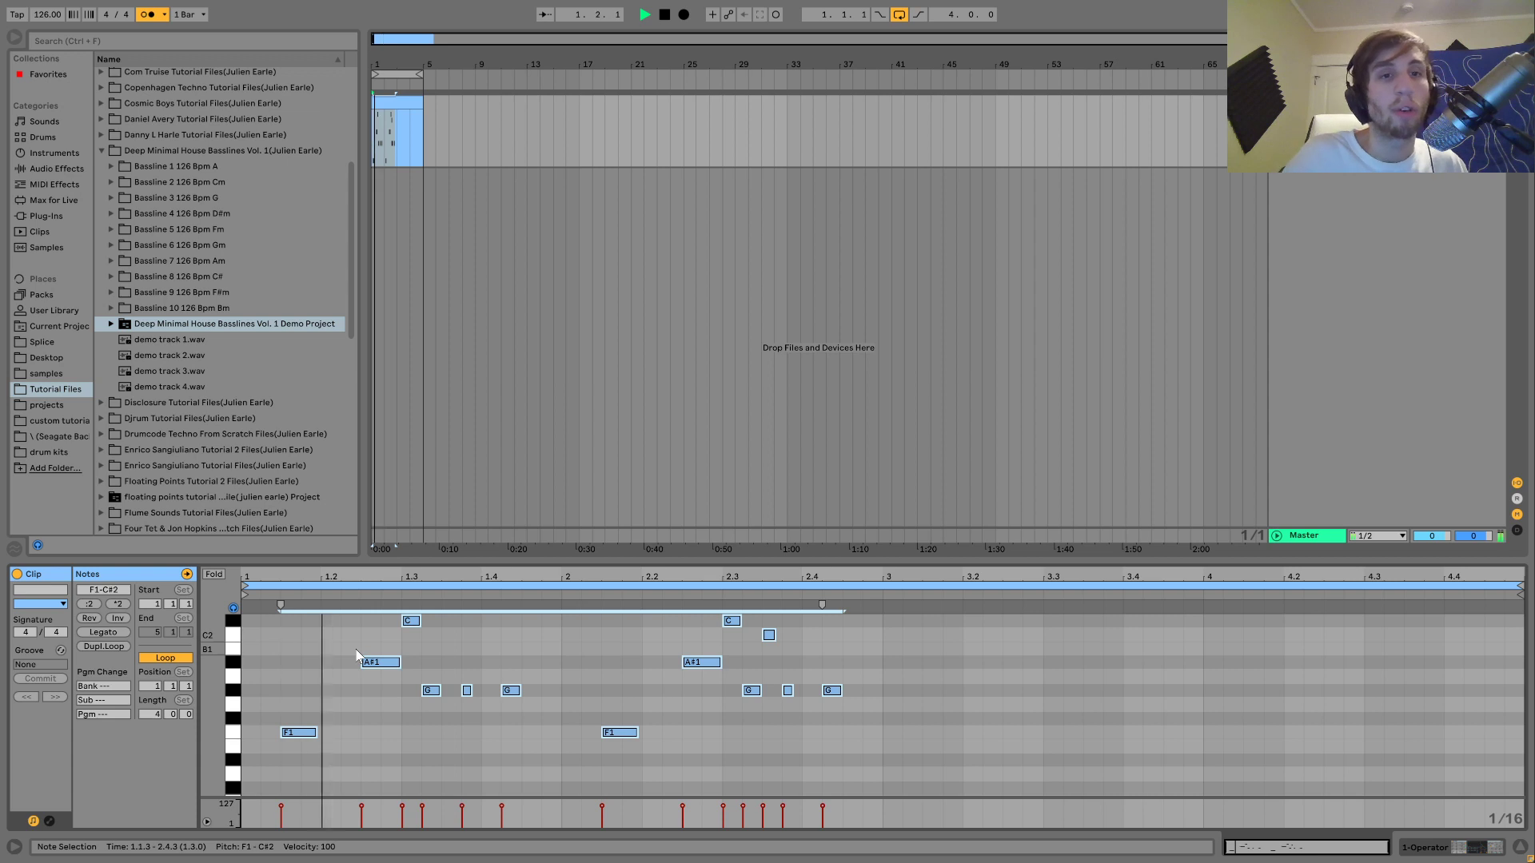
pyautogui.press('space')
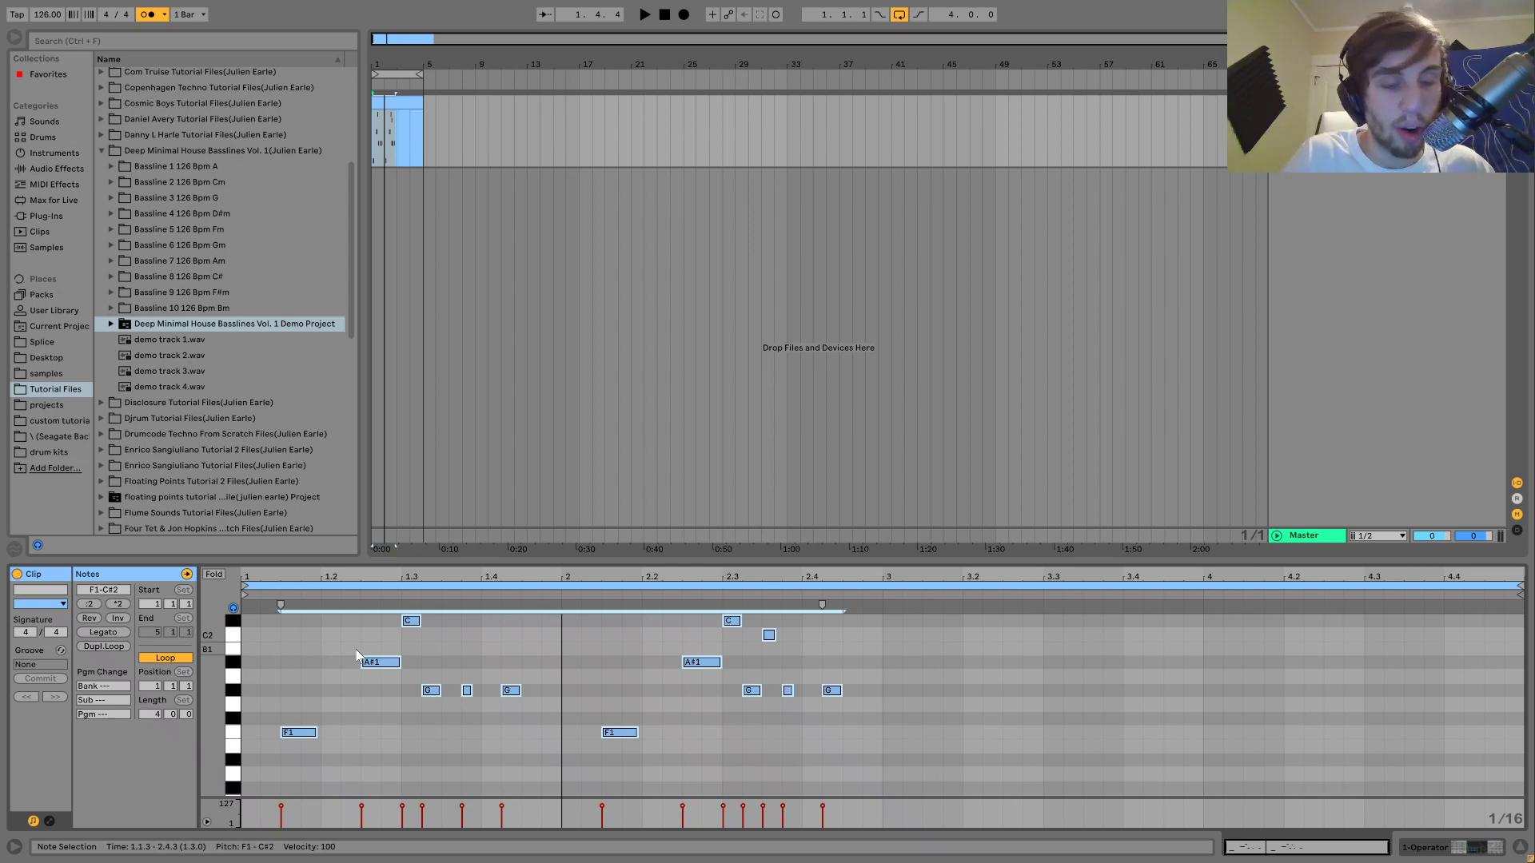
pyautogui.press('space')
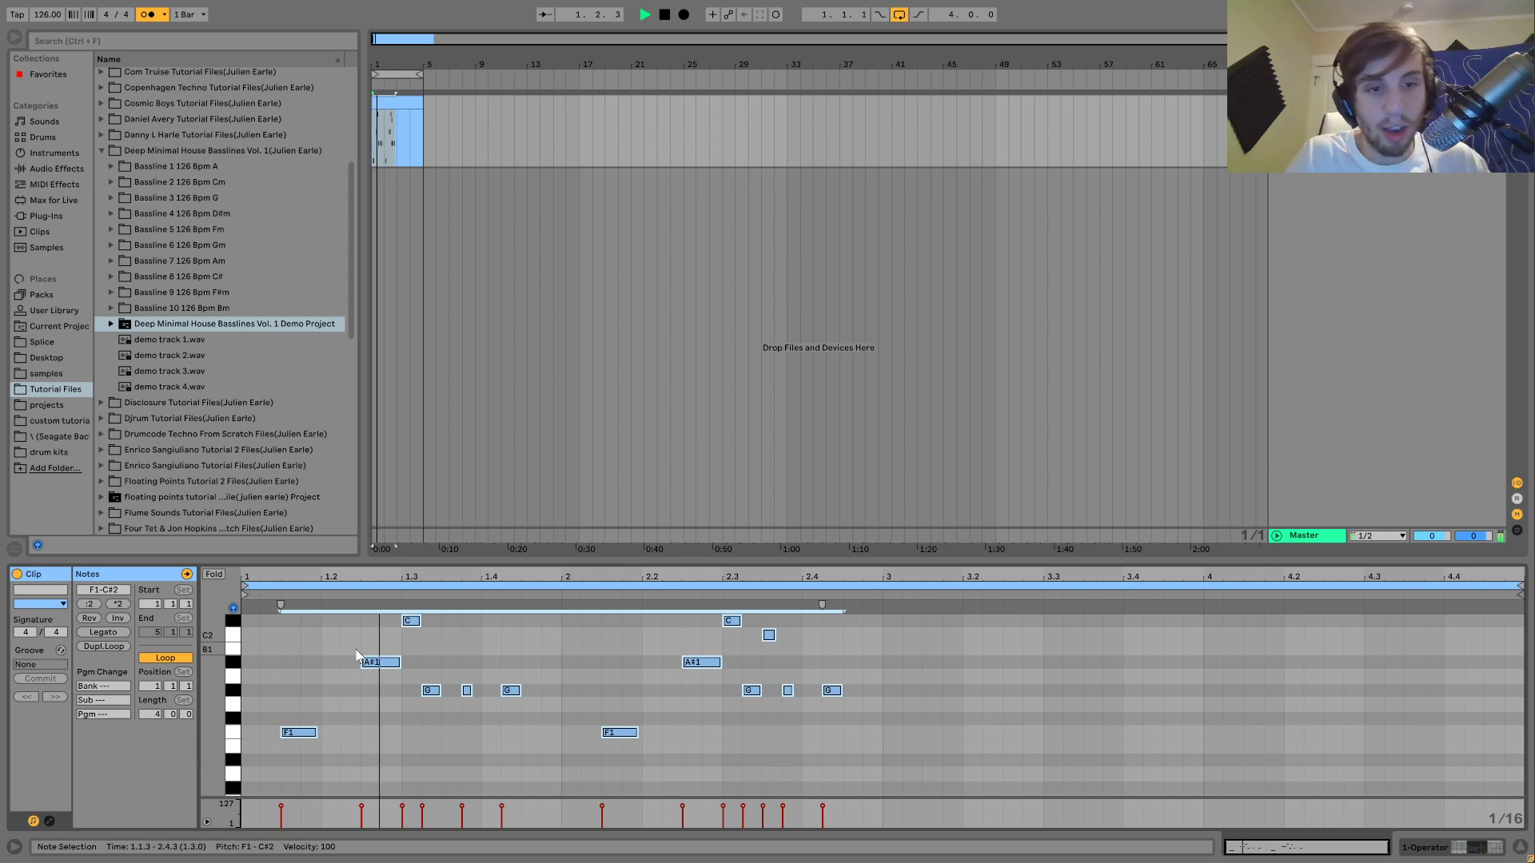
pyautogui.press('space')
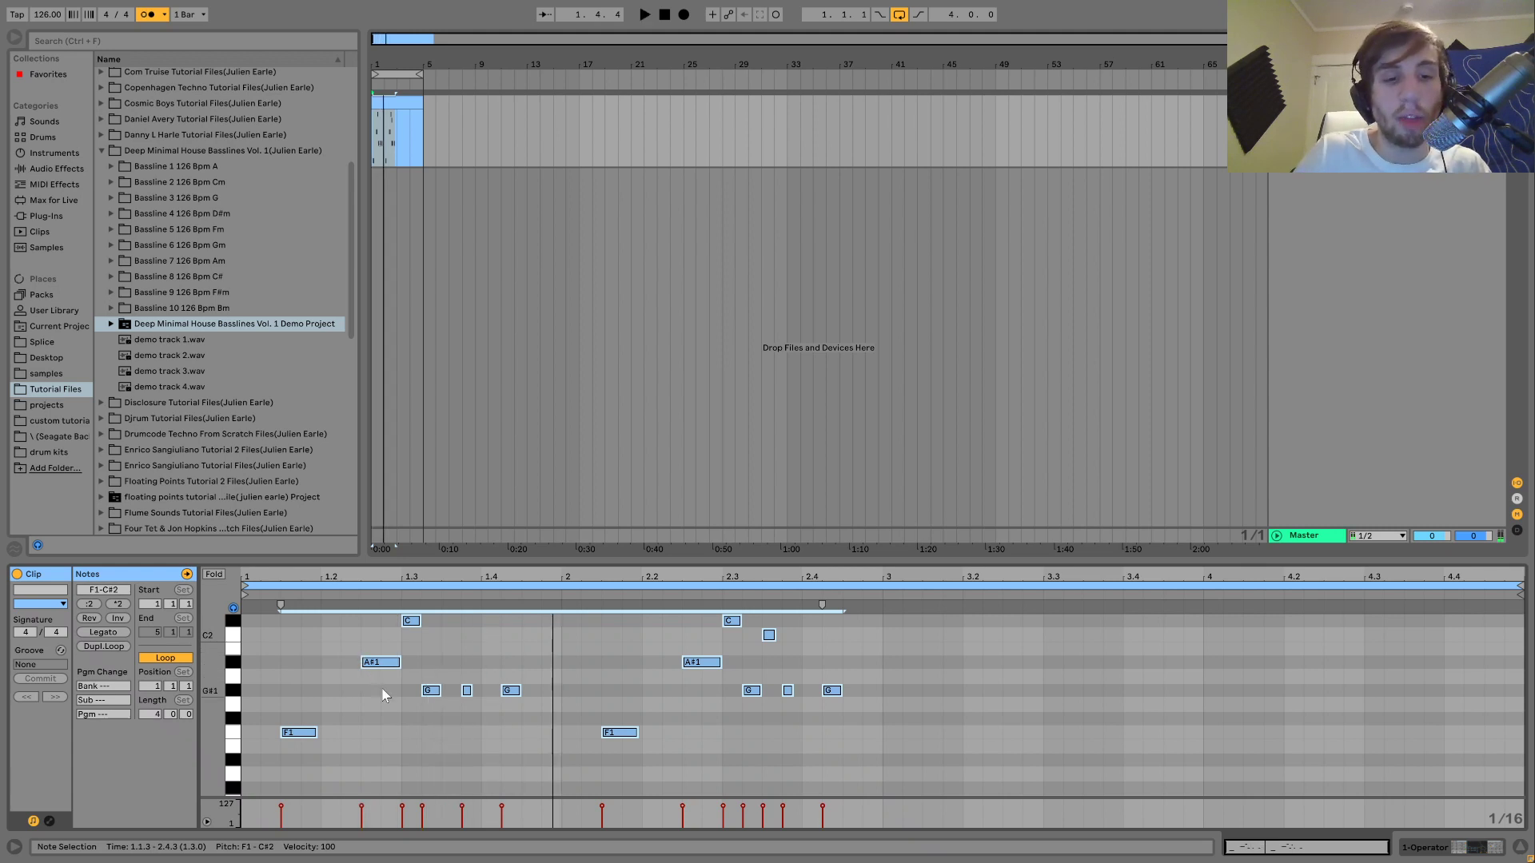
# - Delete all notes from the clip and add a one-sixteenth G#1 note at 1.1.3
pyautogui.press('Delete')
pyautogui.scroll(-2, 361, 729)
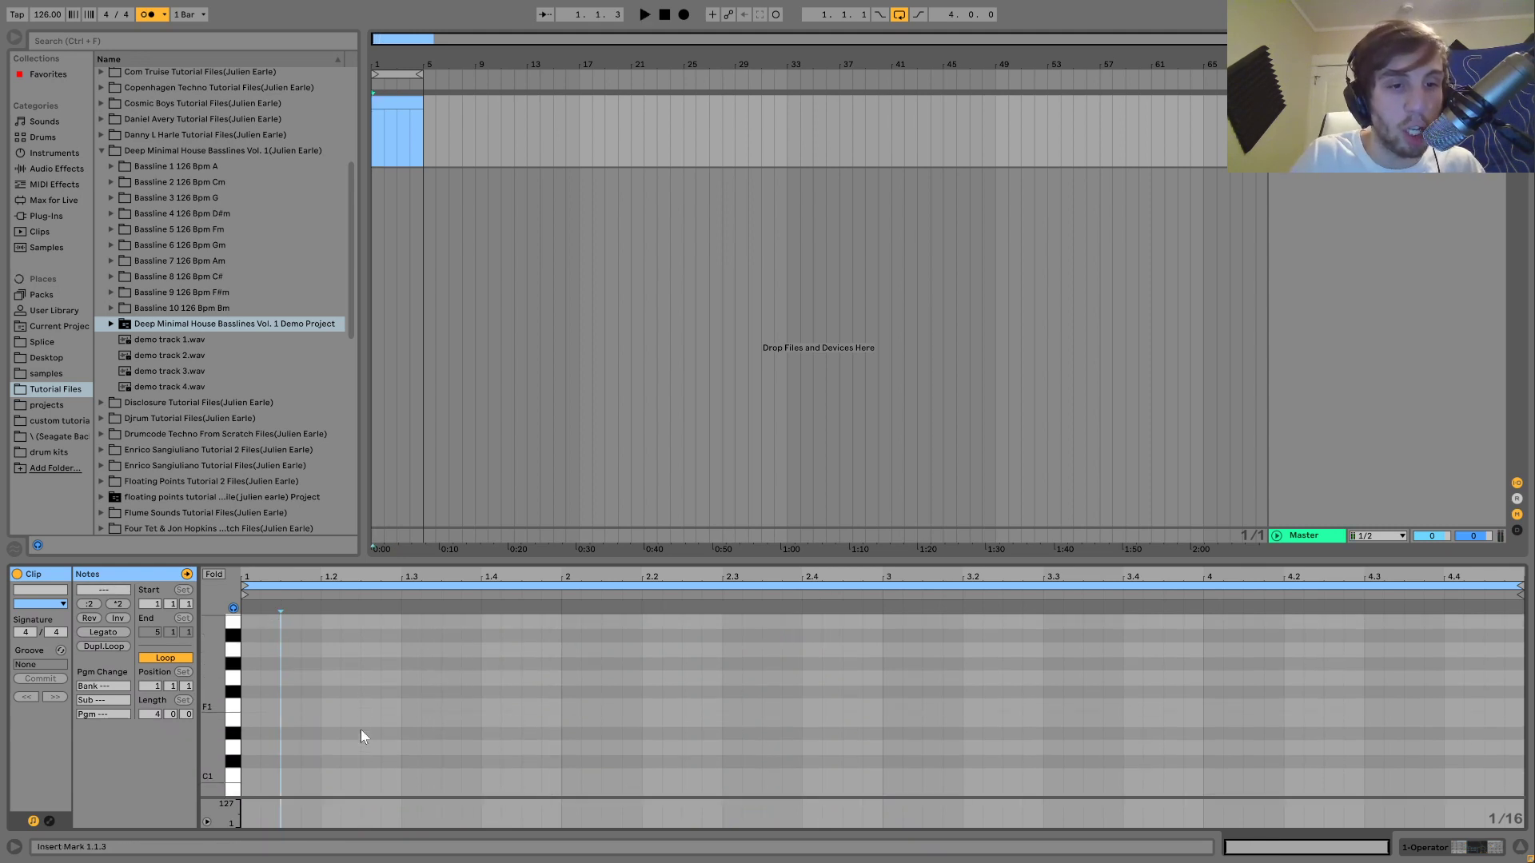
pyautogui.click(291, 663)
pyautogui.doubleClick(291, 664)
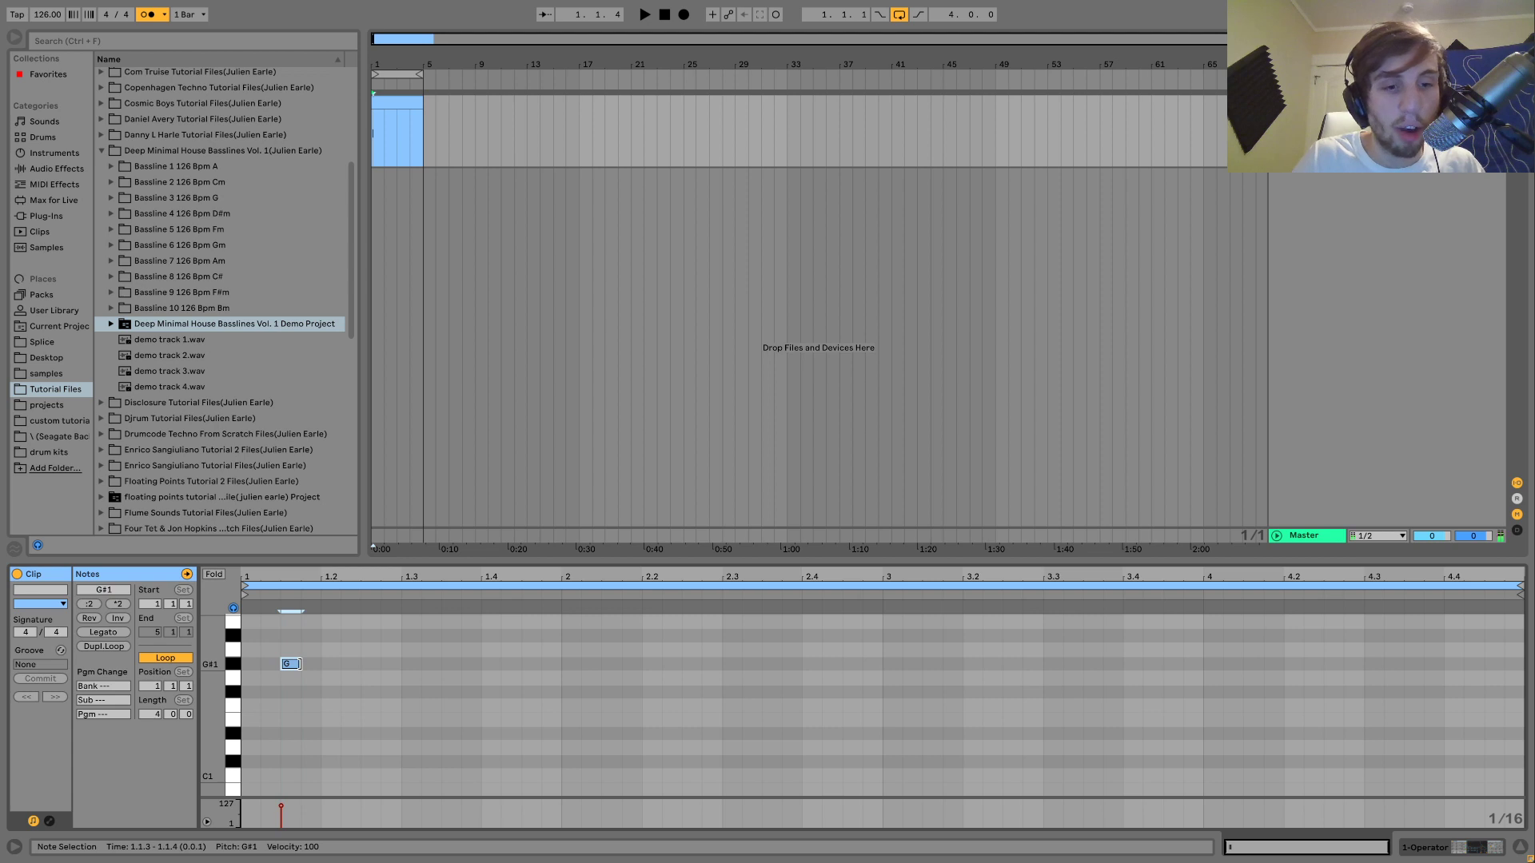
pyautogui.hotkey('shift', 'Down')
pyautogui.hotkey('shift', 'Up')
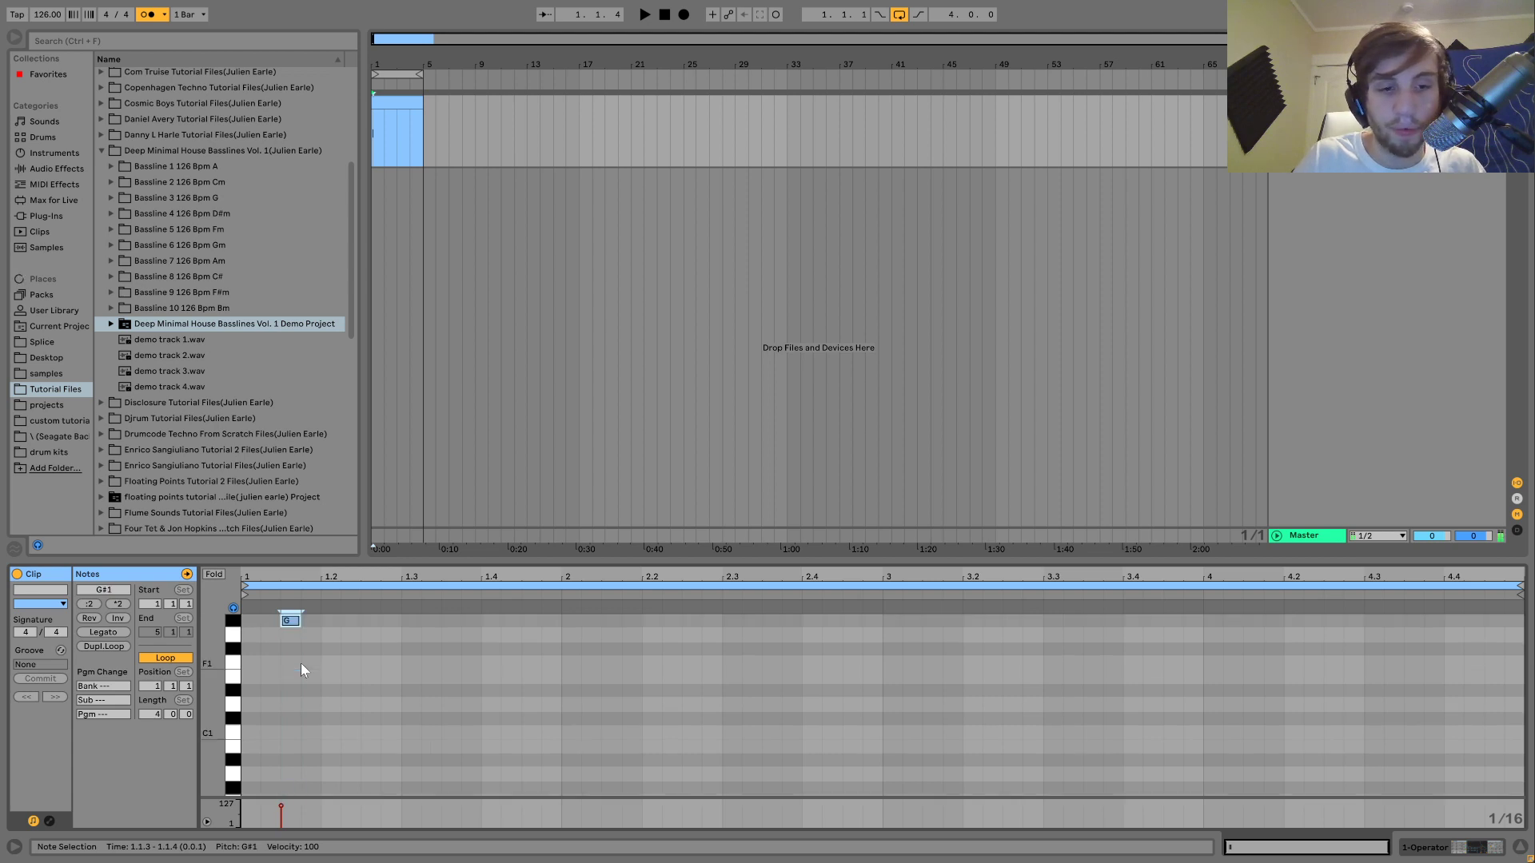
# - Lengthen the G#1 note to two sixteenths, move it to 1.1.2, and audition it
pyautogui.hotkey('shift', 'Right')
pyautogui.press('Left')
pyautogui.press('space')
pyautogui.press('space')
pyautogui.scroll(2, 300, 669)
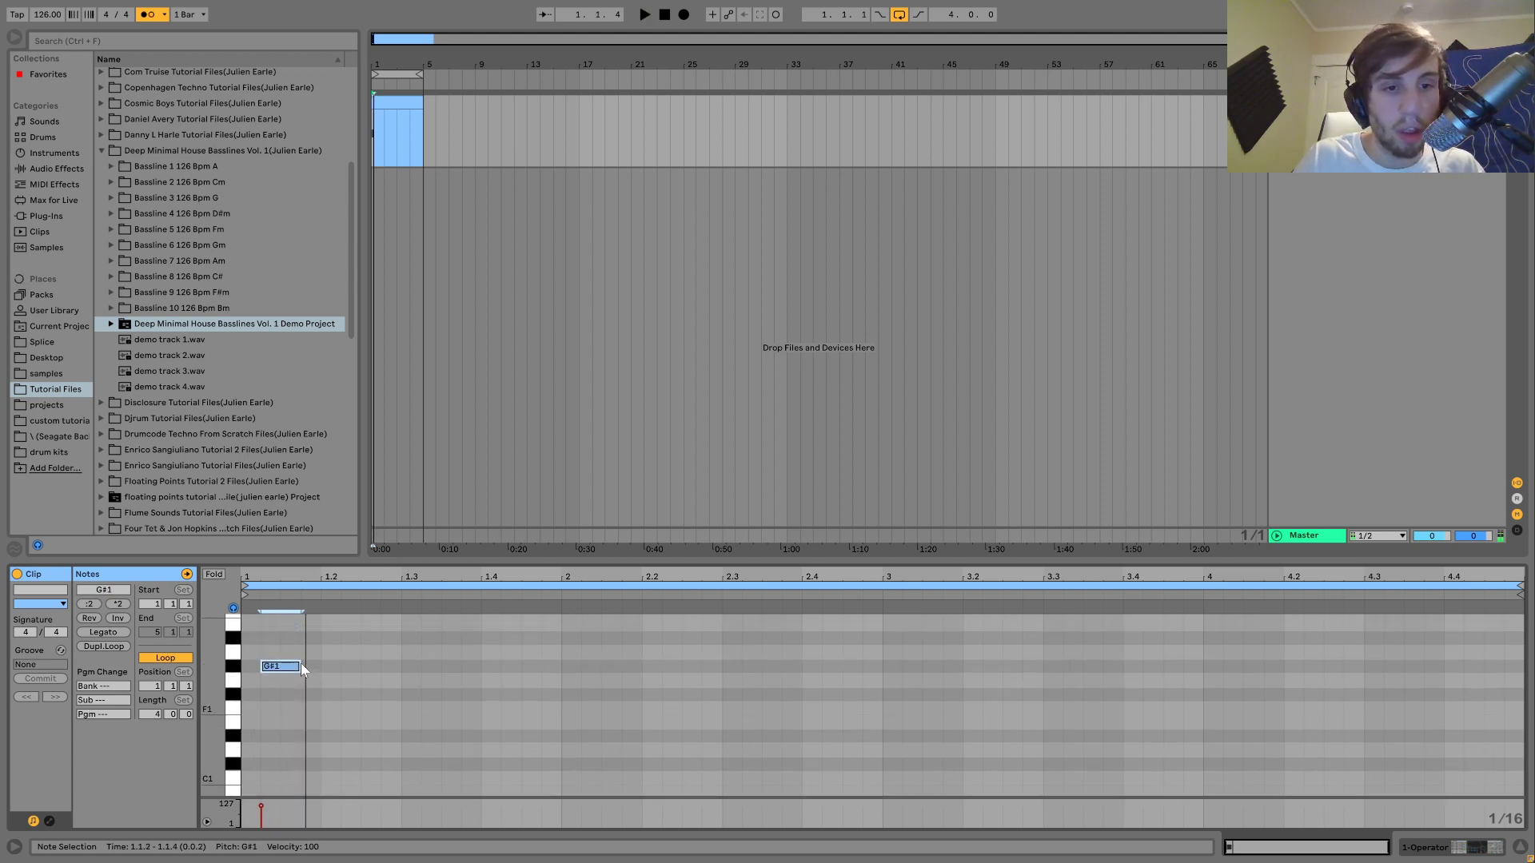
# - Duplicate the G#1 note to 1.2.1 and again to 1.2.3, transposing the second copy up to B1
pyautogui.hotkey('ctrl', 'd')
pyautogui.press('space')
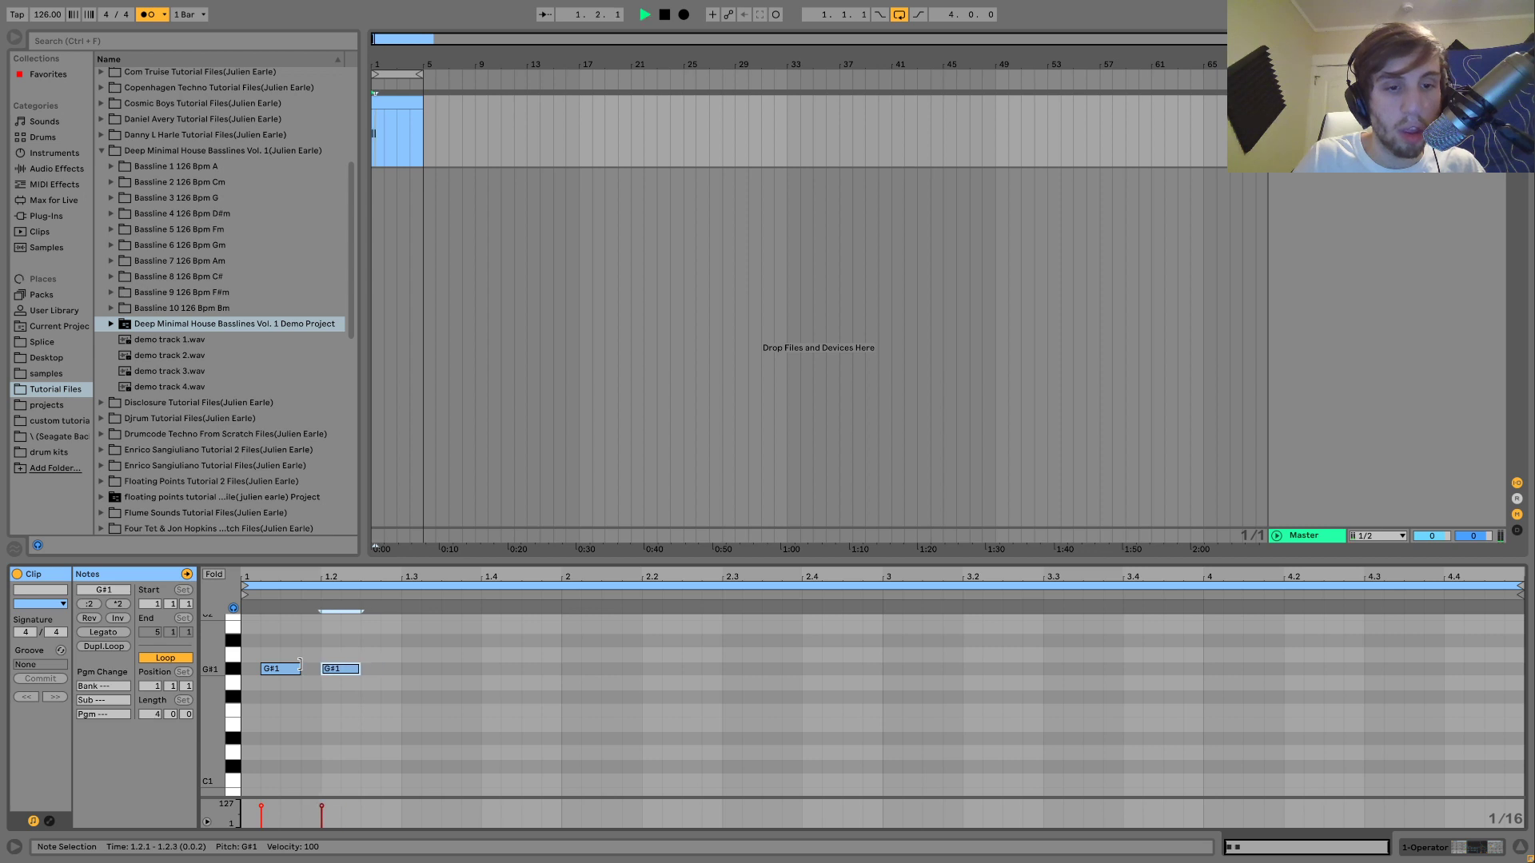
pyautogui.hotkey('ctrl', 'd')
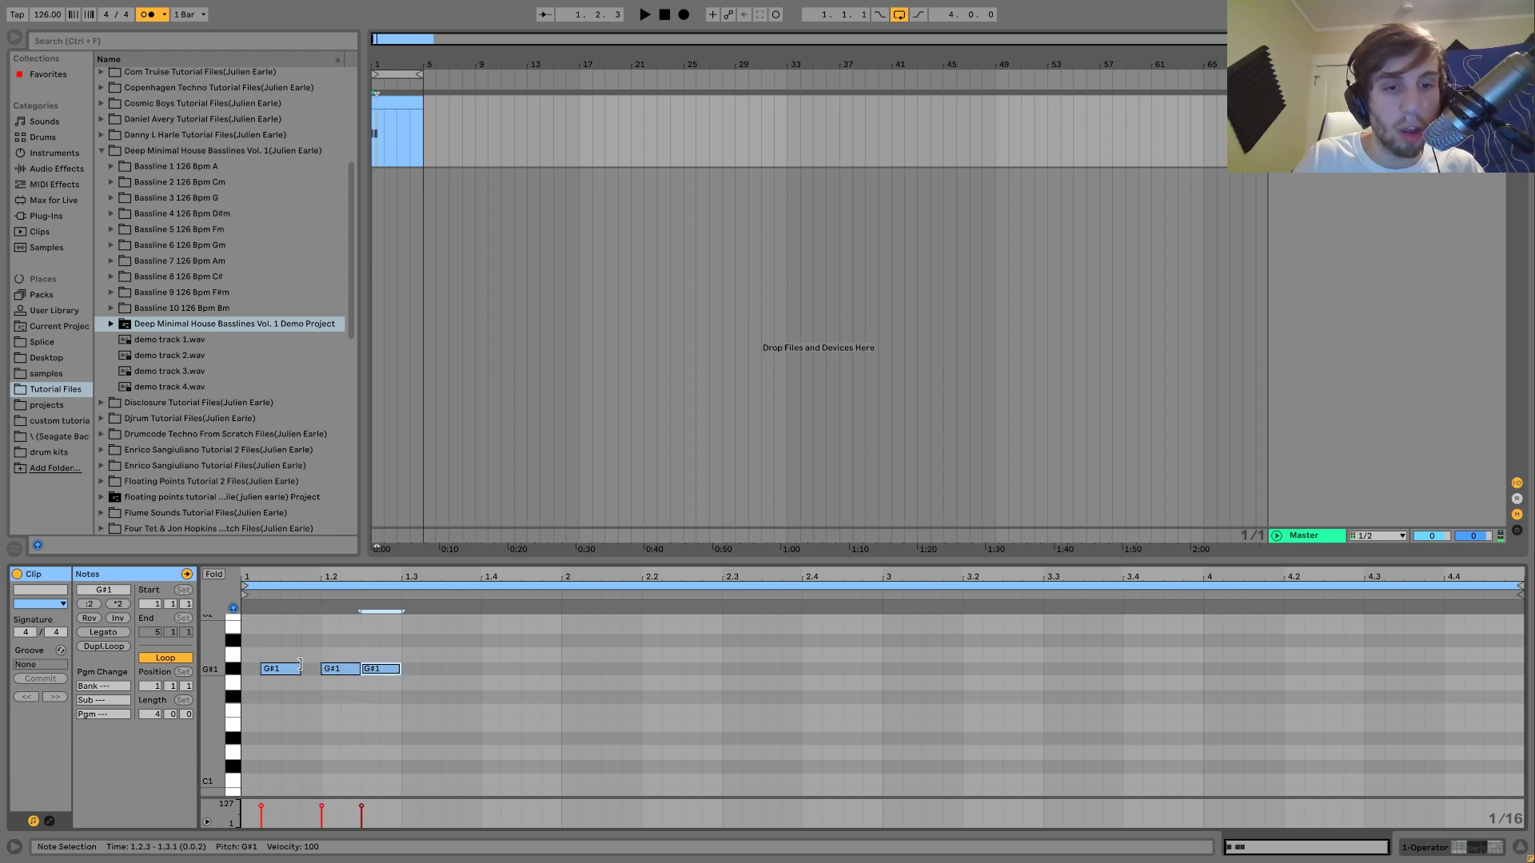
pyautogui.press('Up')
pyautogui.press('Up')
pyautogui.press('Up')
# - Duplicate the B1 note to 1.3.1 as one sixteenth, and place one-sixteenth G#1 copies at 1.3.2 and 1.3.4
pyautogui.hotkey('ctrl', 'd')
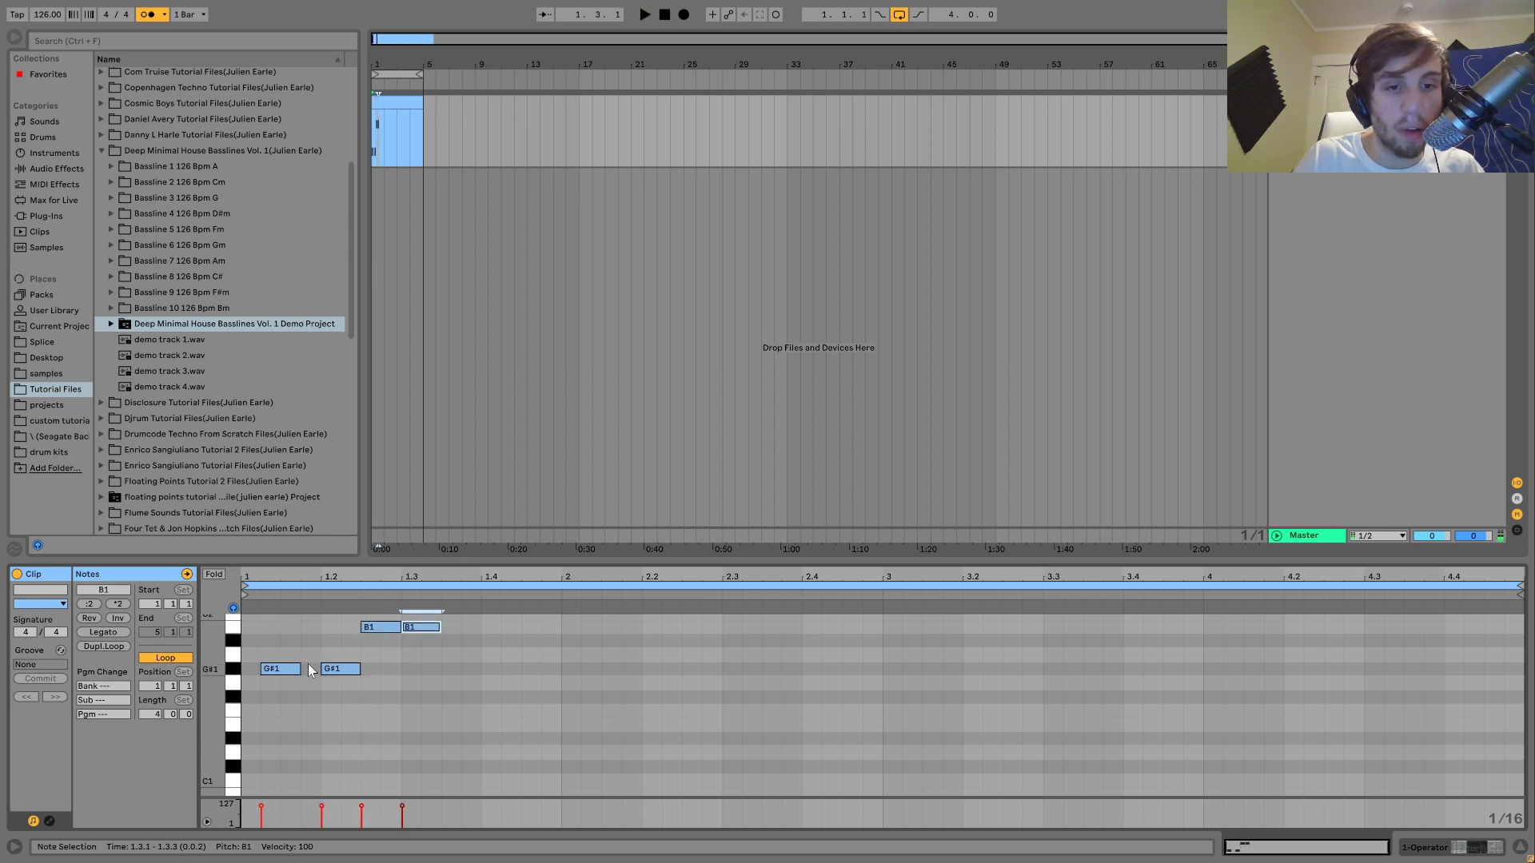
pyautogui.hotkey('shift', 'Left')
pyautogui.hotkey('ctrl', 'd')
pyautogui.press('Down')
pyautogui.press('Down')
pyautogui.press('Down')
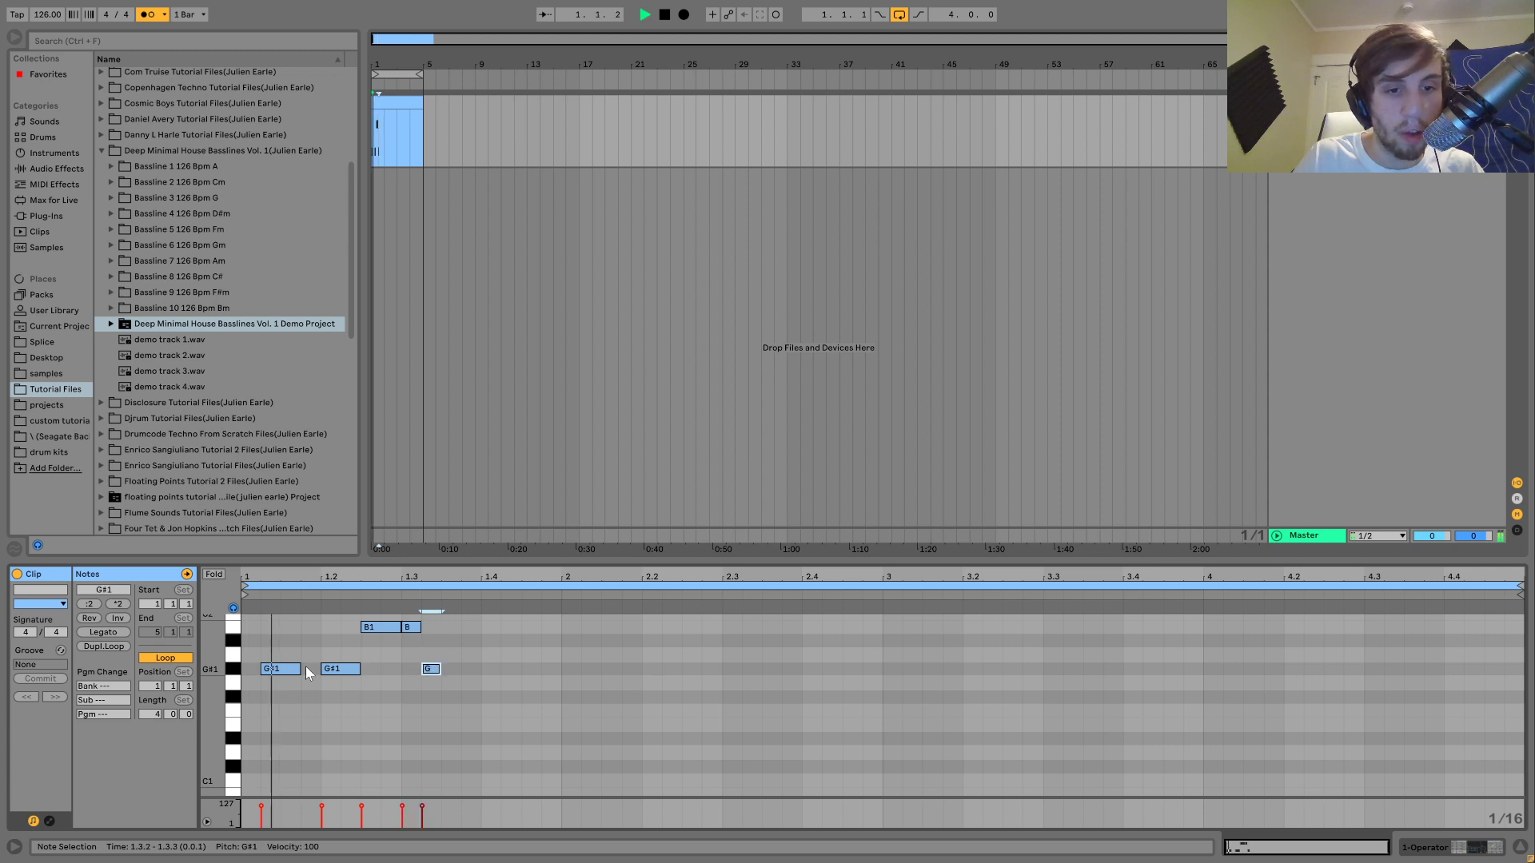
pyautogui.hotkey('ctrl', 'd')
pyautogui.press('Right')
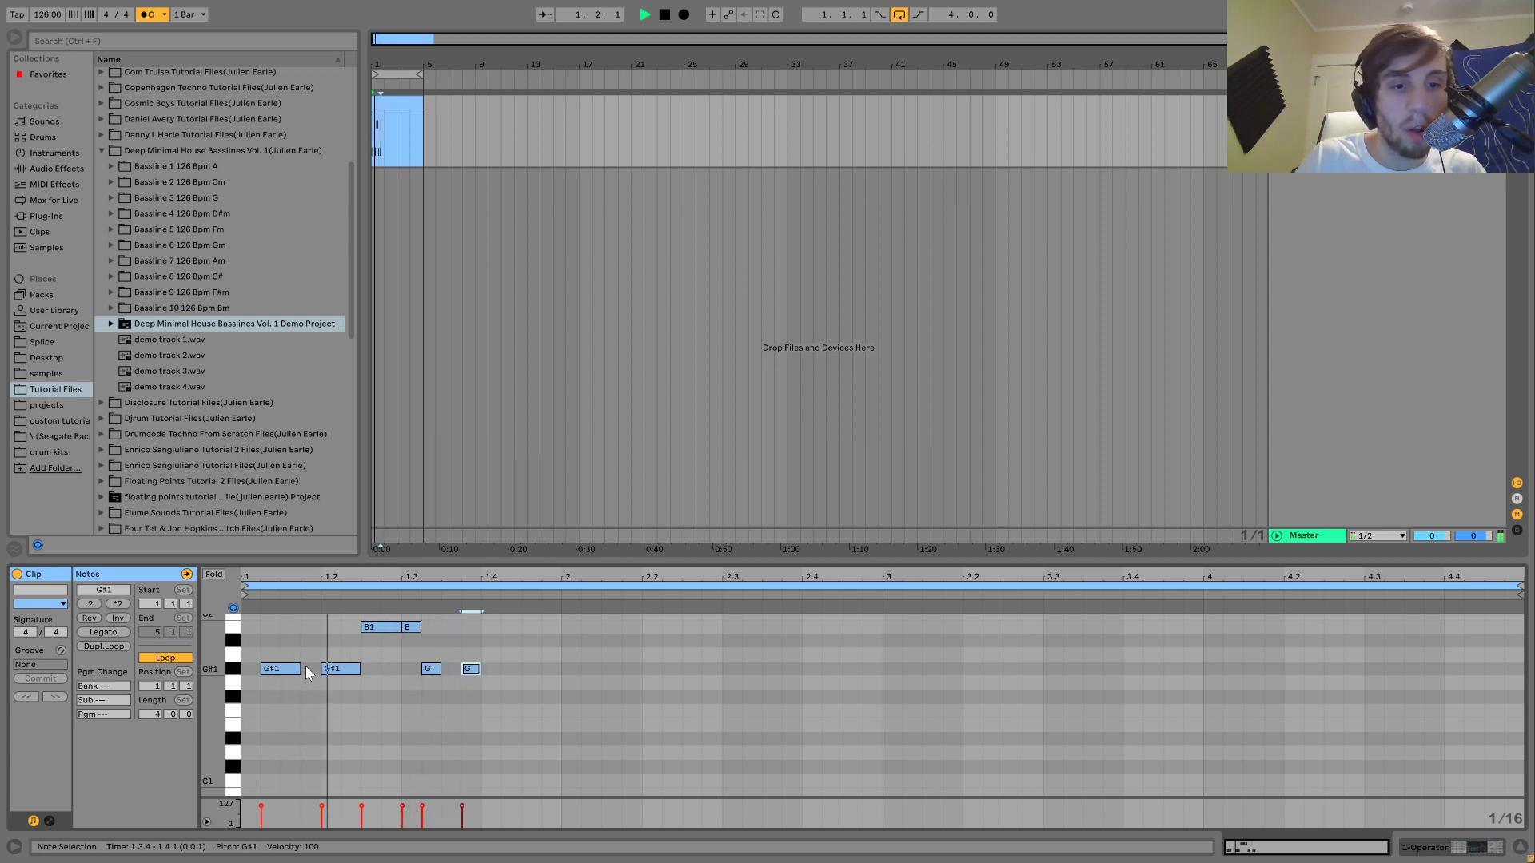
# - Shorten the B1 note at 1.2.3 to one sixteenth
pyautogui.click(384, 626)
pyautogui.press('space')
pyautogui.hotkey('shift', 'Left')
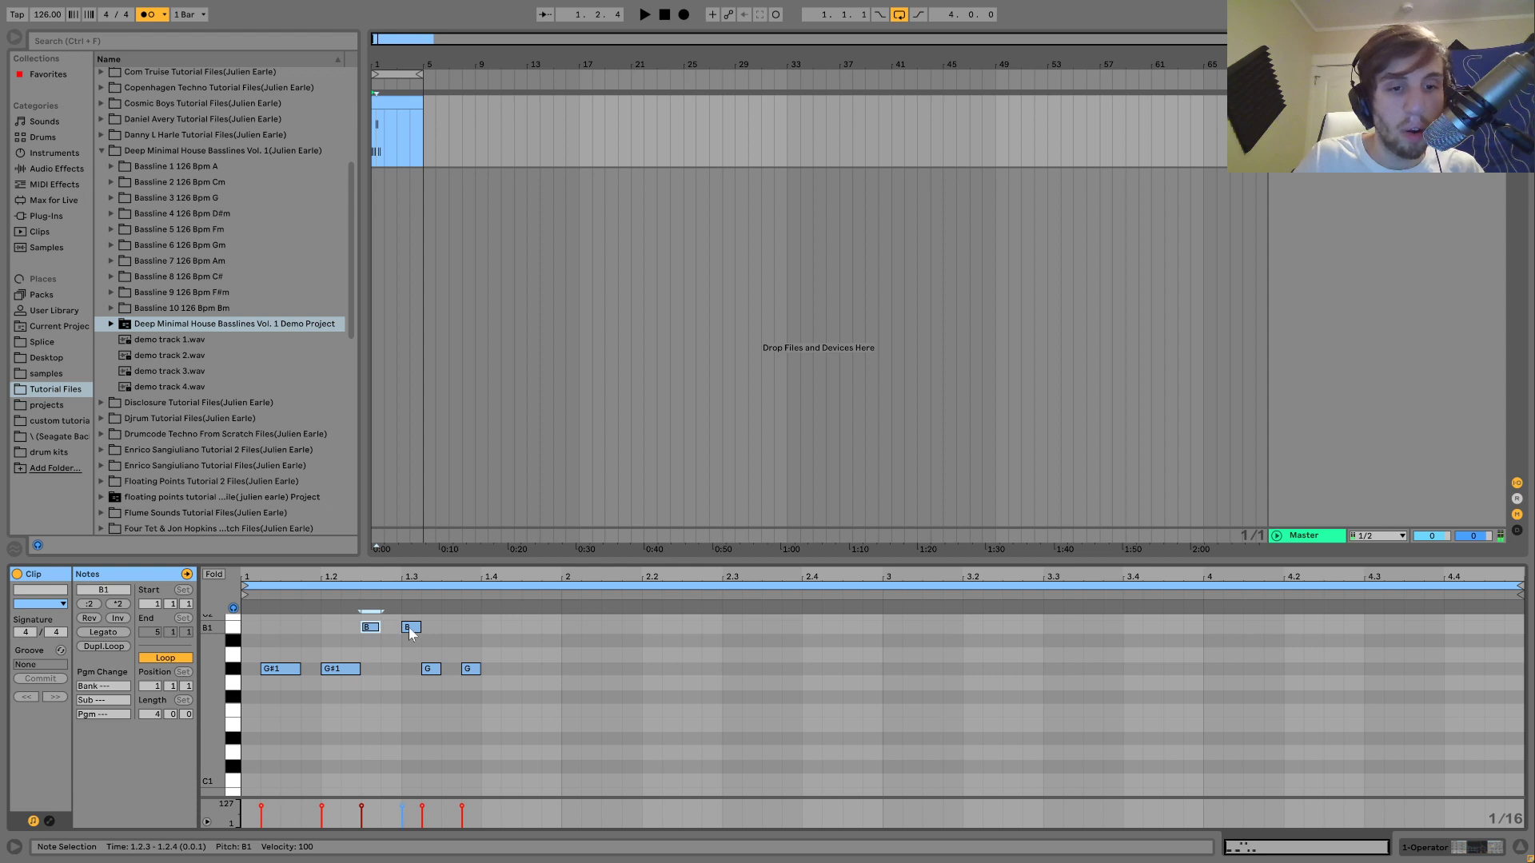
# - Transpose the B1 note at 1.3.1 down to G#1, move it to 1.2.4, and play the phrase
pyautogui.click(409, 629)
pyautogui.press('Down')
pyautogui.press('Down')
pyautogui.press('Down')
pyautogui.press('Left')
pyautogui.press('space')
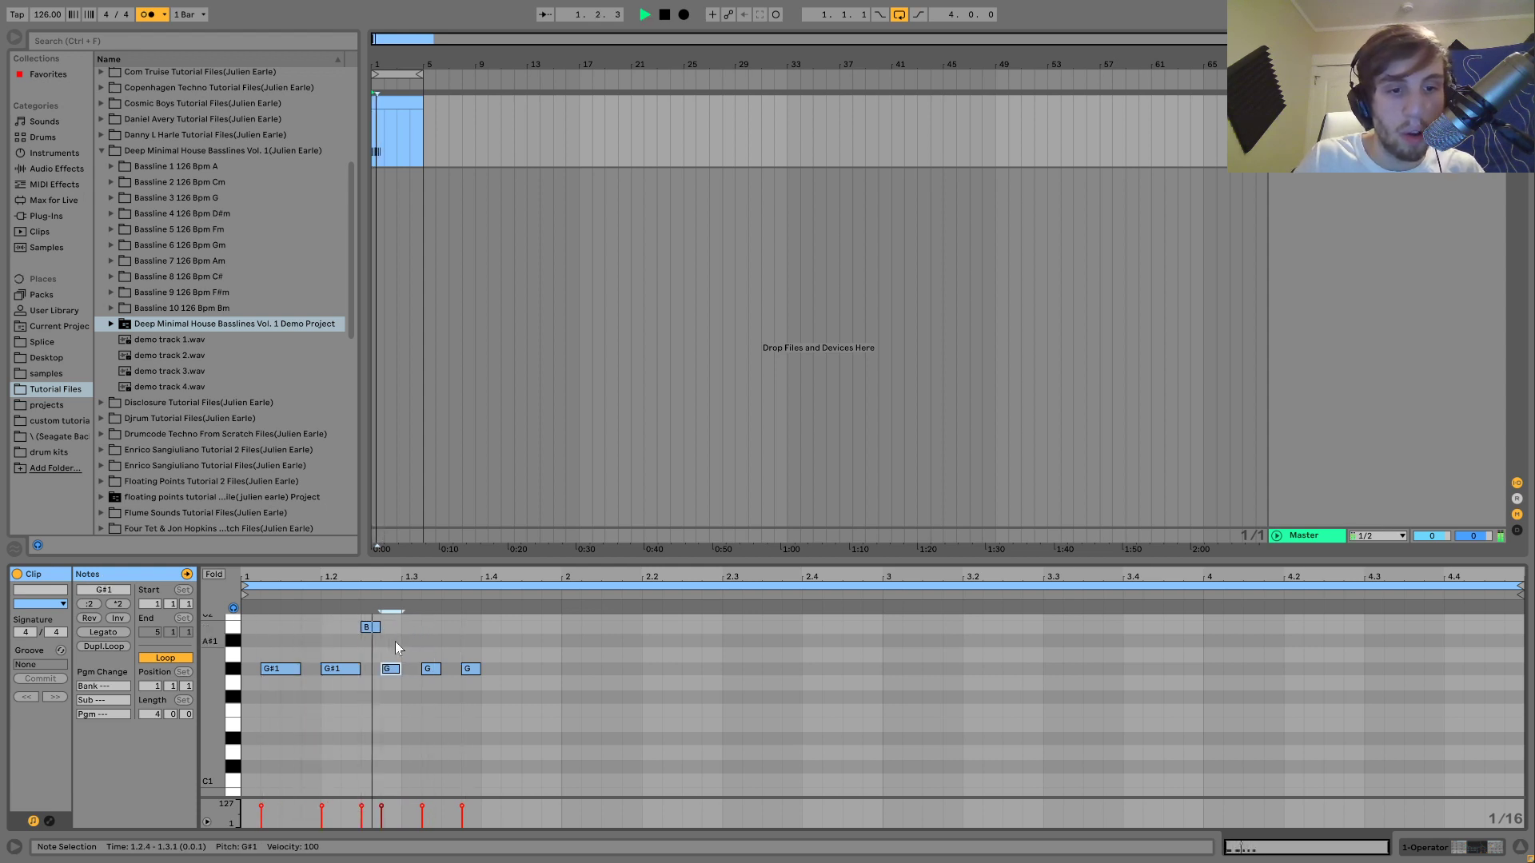
# - Transpose all notes in the clip up one octave and audition them
pyautogui.hotkey('ctrl', 'a')
pyautogui.press('space')
pyautogui.hotkey('shift', 'Up')
pyautogui.press('space')
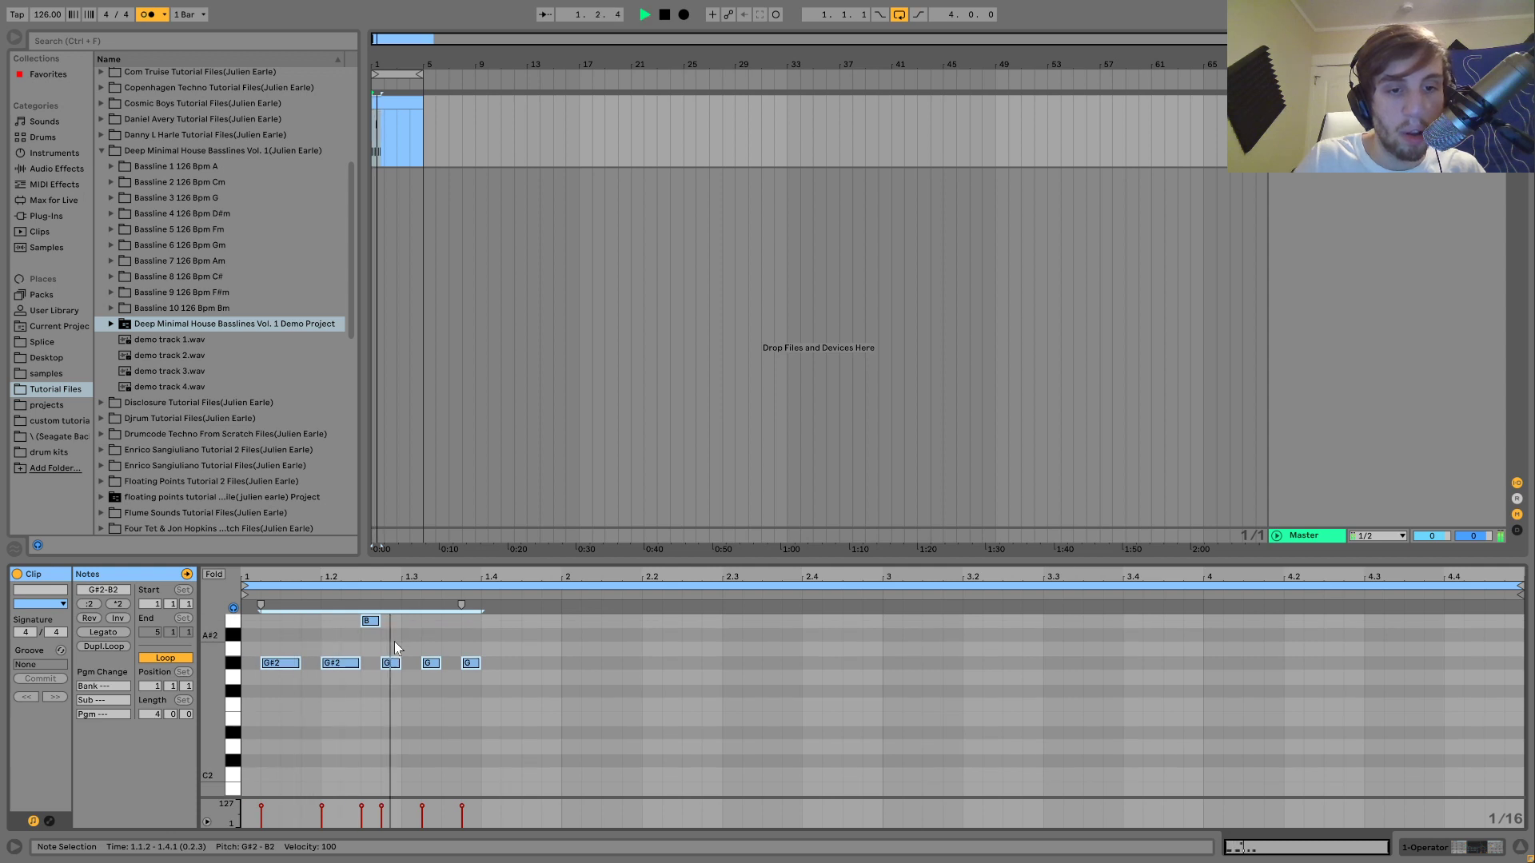
# - Transpose the B2 note at 1.2.3 up to D#3 and play the phrase
pyautogui.scroll(1, 376, 641)
pyautogui.press('space')
pyautogui.moveTo(376, 642); pyautogui.dragTo(363, 693)
pyautogui.press('Up')
pyautogui.press('Up')
pyautogui.press('space')
pyautogui.press('Up')
pyautogui.press('Up')
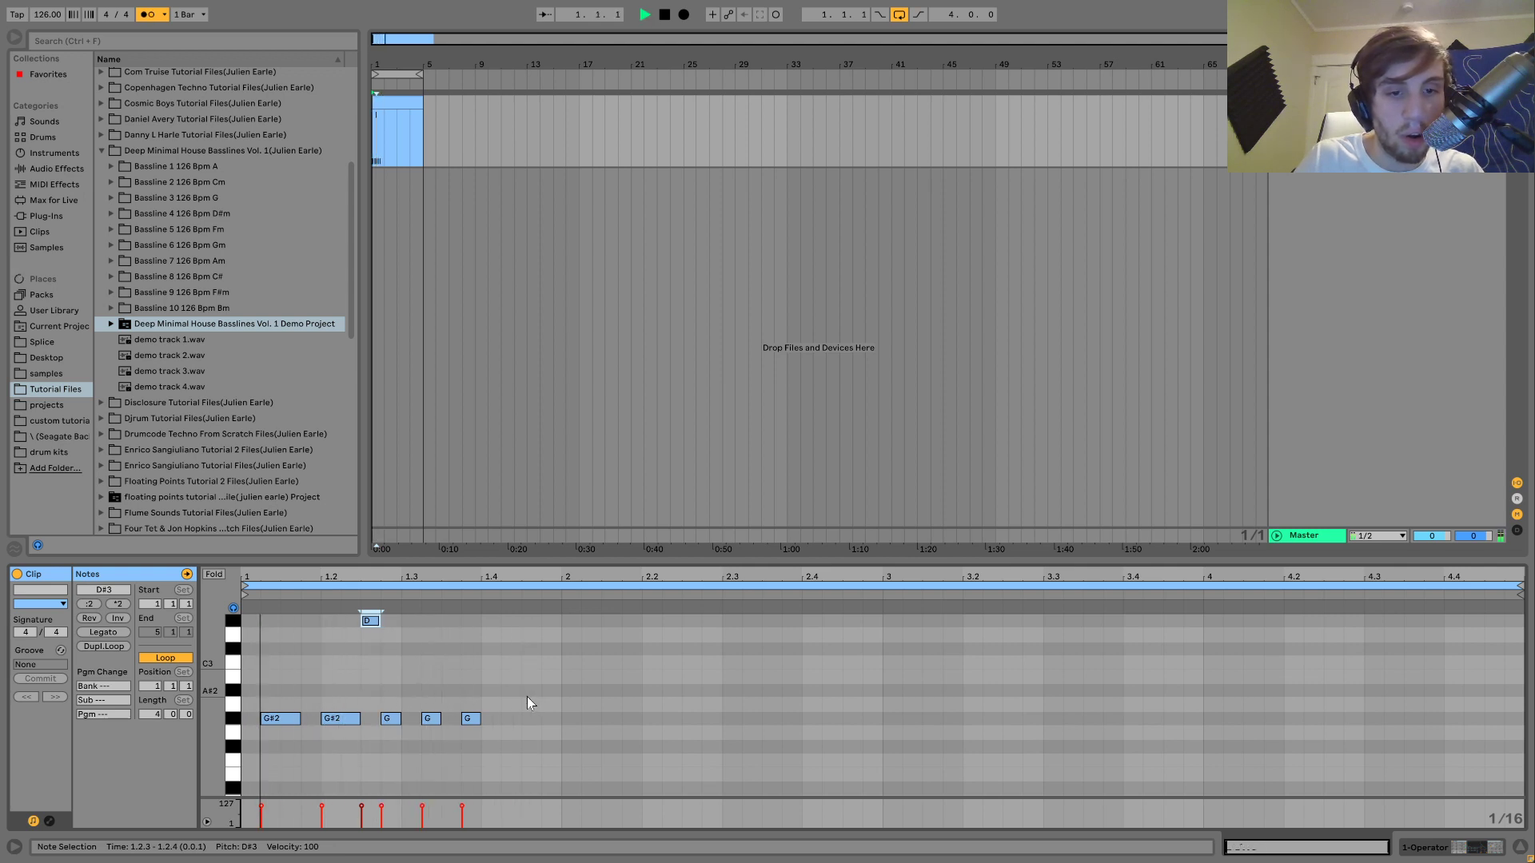
# - Duplicate the G#2 phrase into bar two, with the copy starting at 2.1.2
pyautogui.hotkey('ctrl', 'a')
pyautogui.hotkey('ctrl', 'd')
pyautogui.press('space')
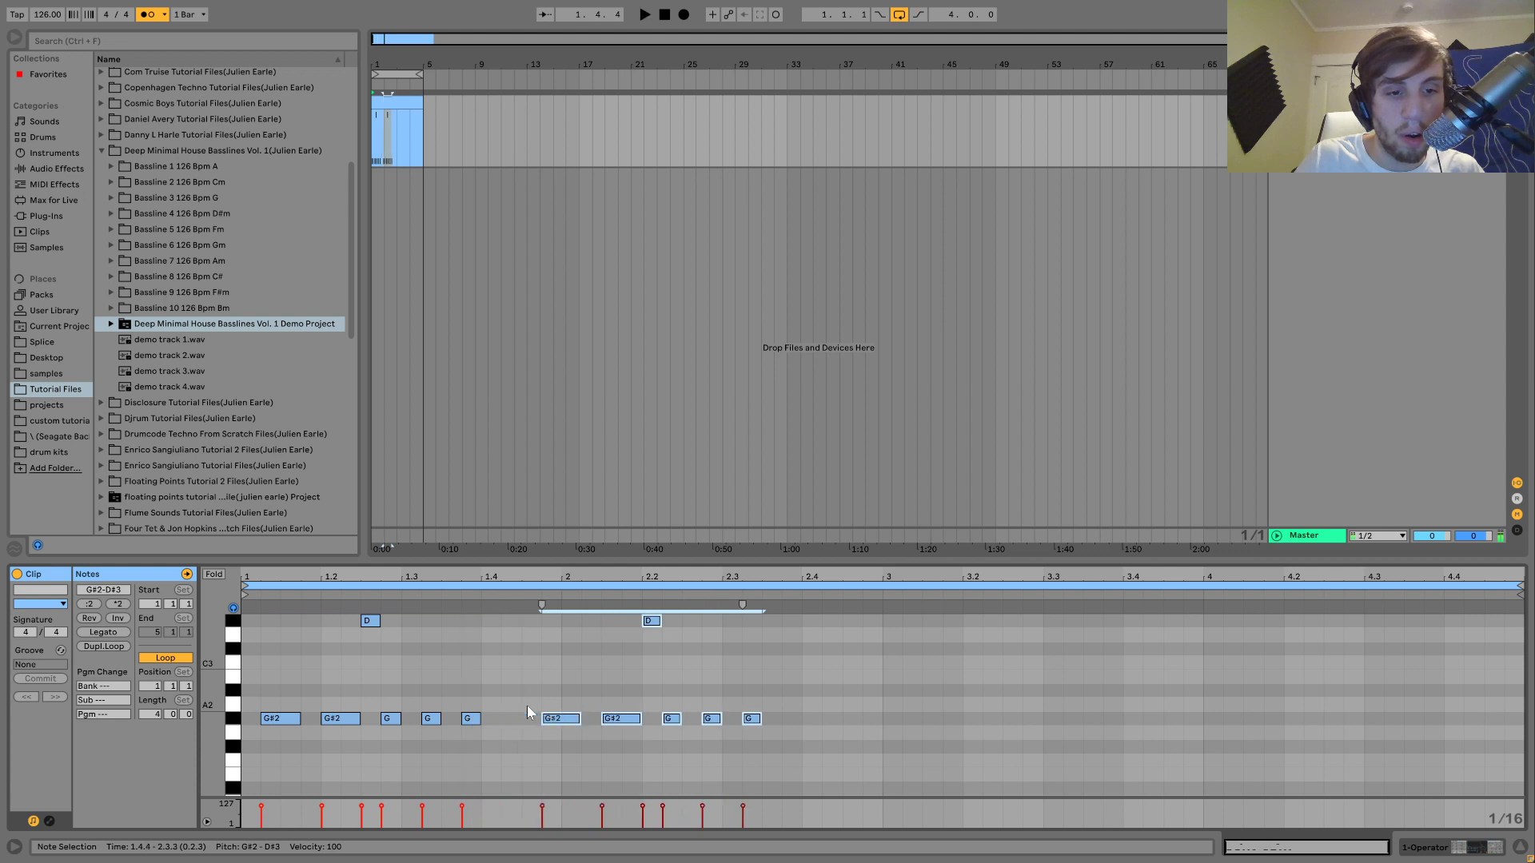
# - Add a B2 note at 2.4.3, make it two sixteenths long, and audition the two-bar phrase
pyautogui.doubleClick(855, 689)
pyautogui.press('Up')
pyautogui.press('space')
pyautogui.hotkey('shift', 'Right')
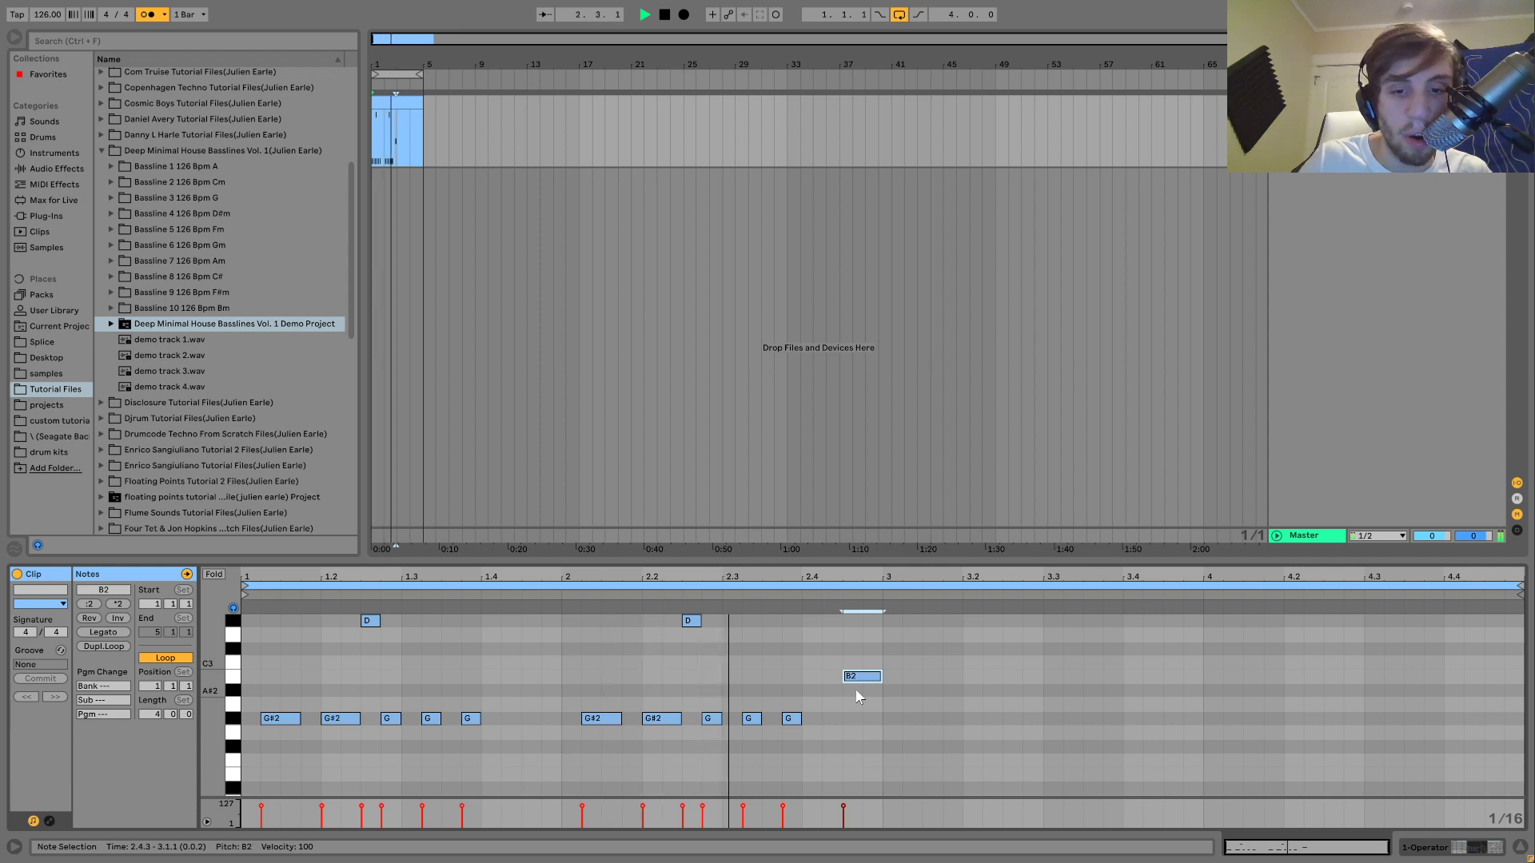
# - Transpose all notes in the clip down one octave, then select the D#2 notes and the B1 note in turn
pyautogui.hotkey('ctrl', 'a')
pyautogui.hotkey('shift', 'Down')
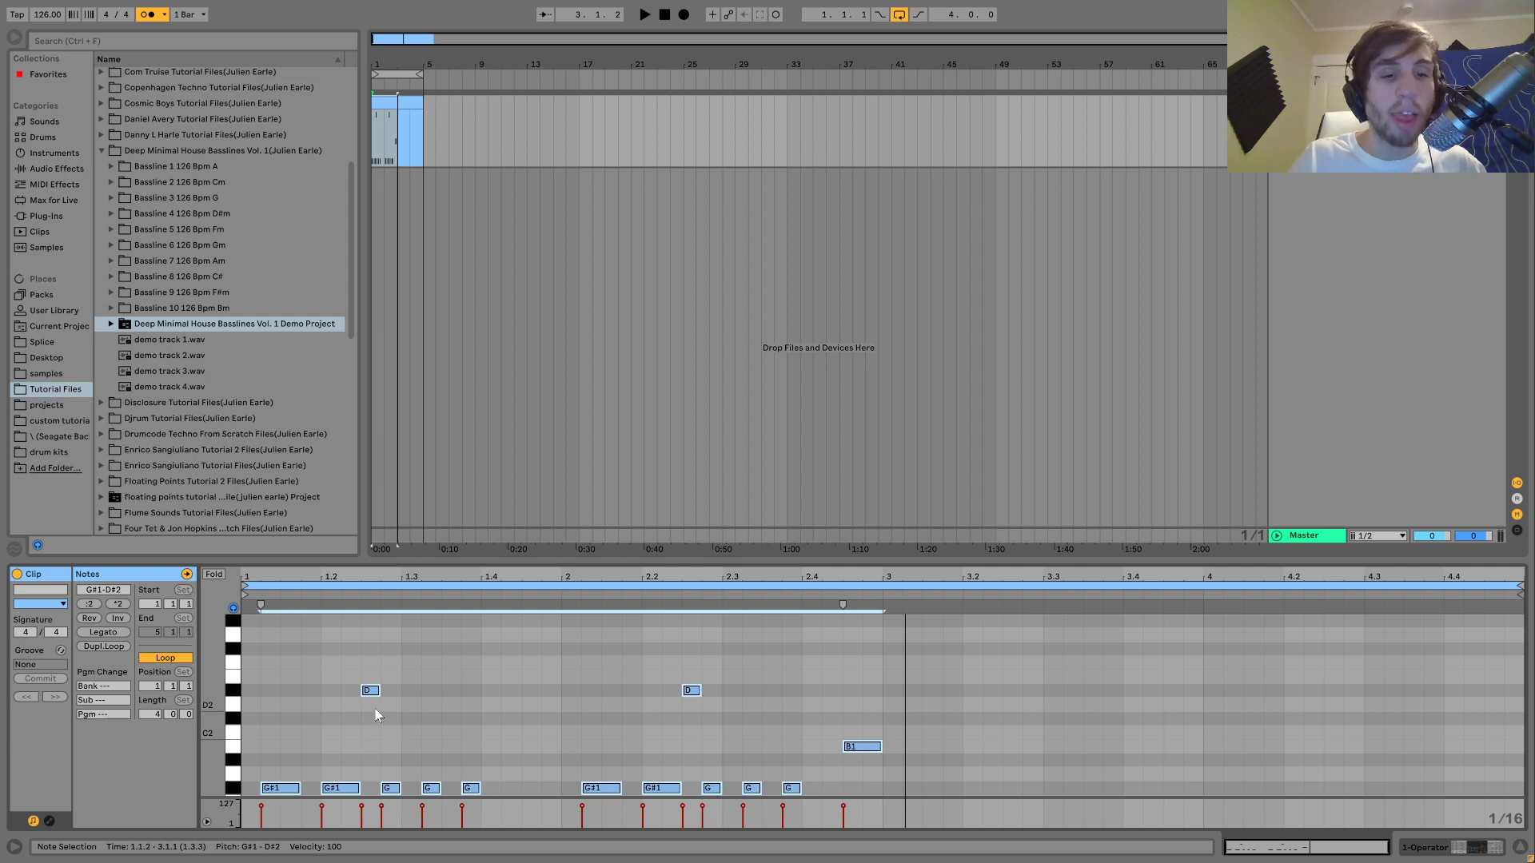
pyautogui.click(234, 691)
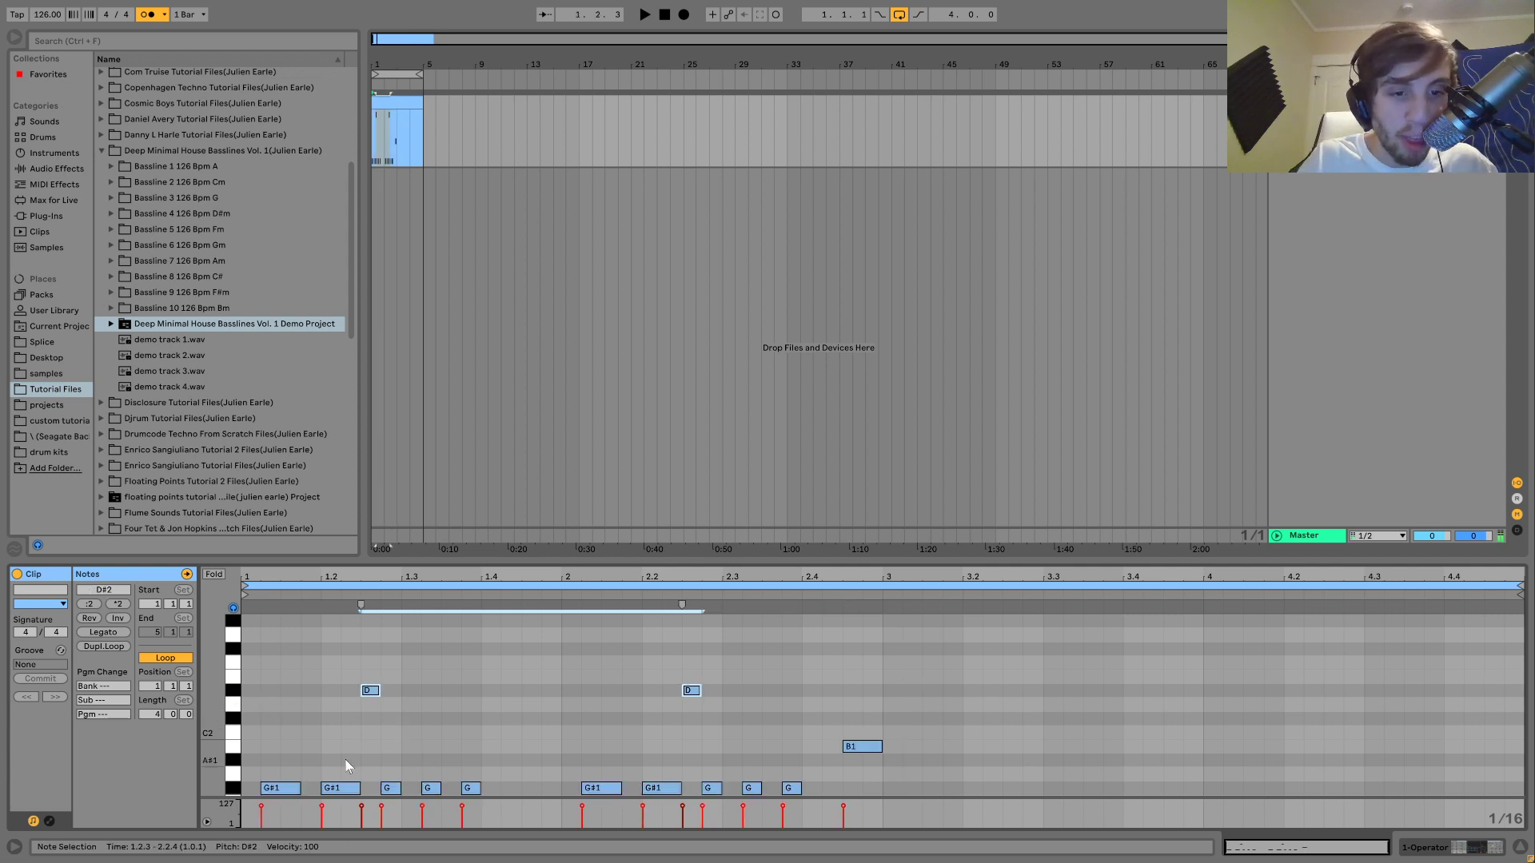
pyautogui.click(234, 746)
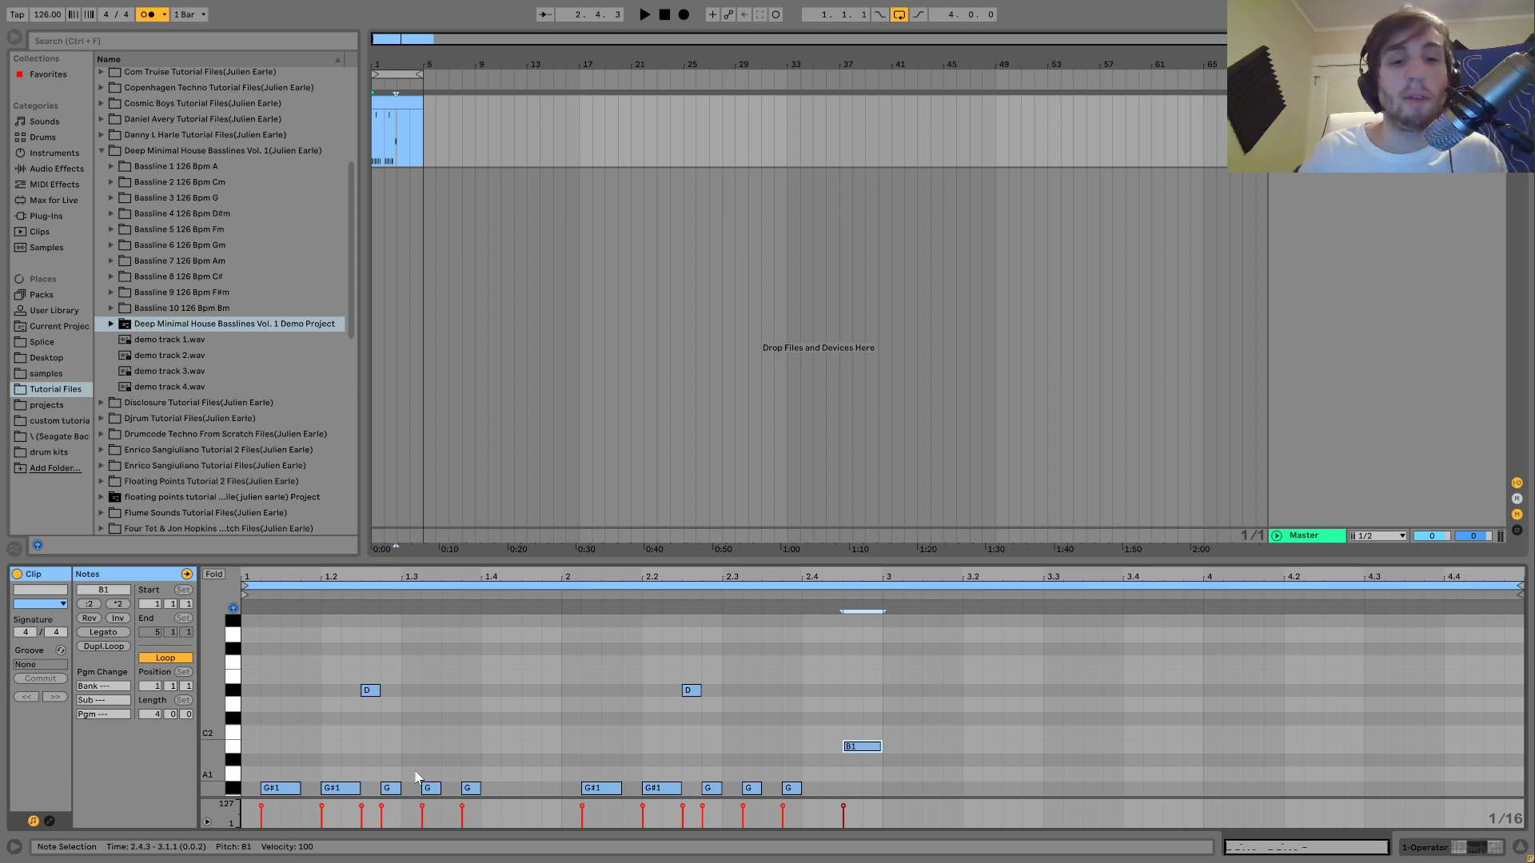
# - Transpose all notes in the clip down another octave to a G#0 root and audition the phrase
pyautogui.press('space')
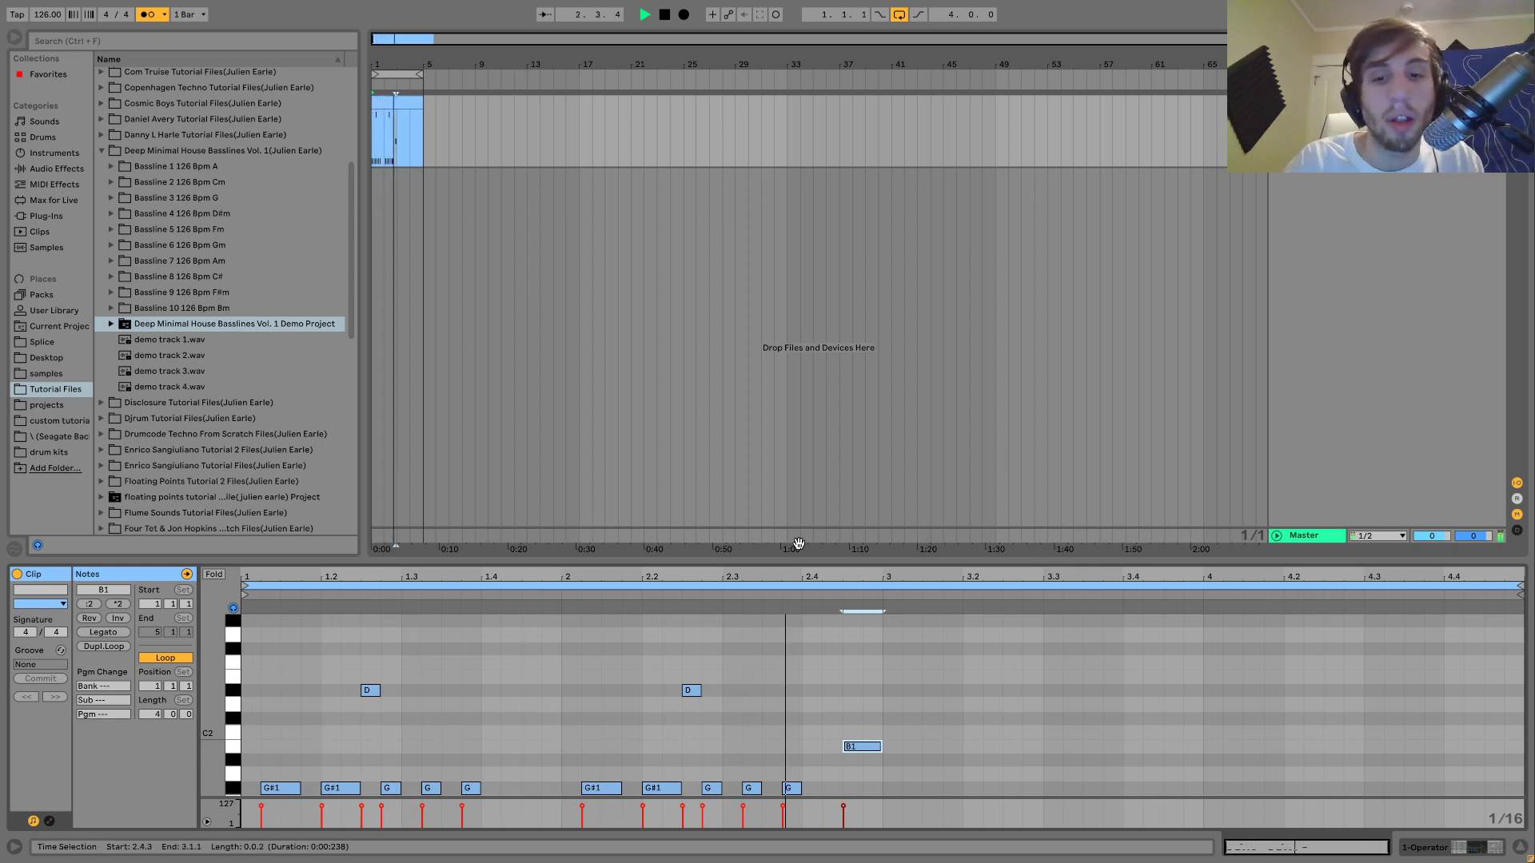
pyautogui.press('space')
pyautogui.hotkey('ctrl', 'a')
pyautogui.hotkey('shift', 'Down')
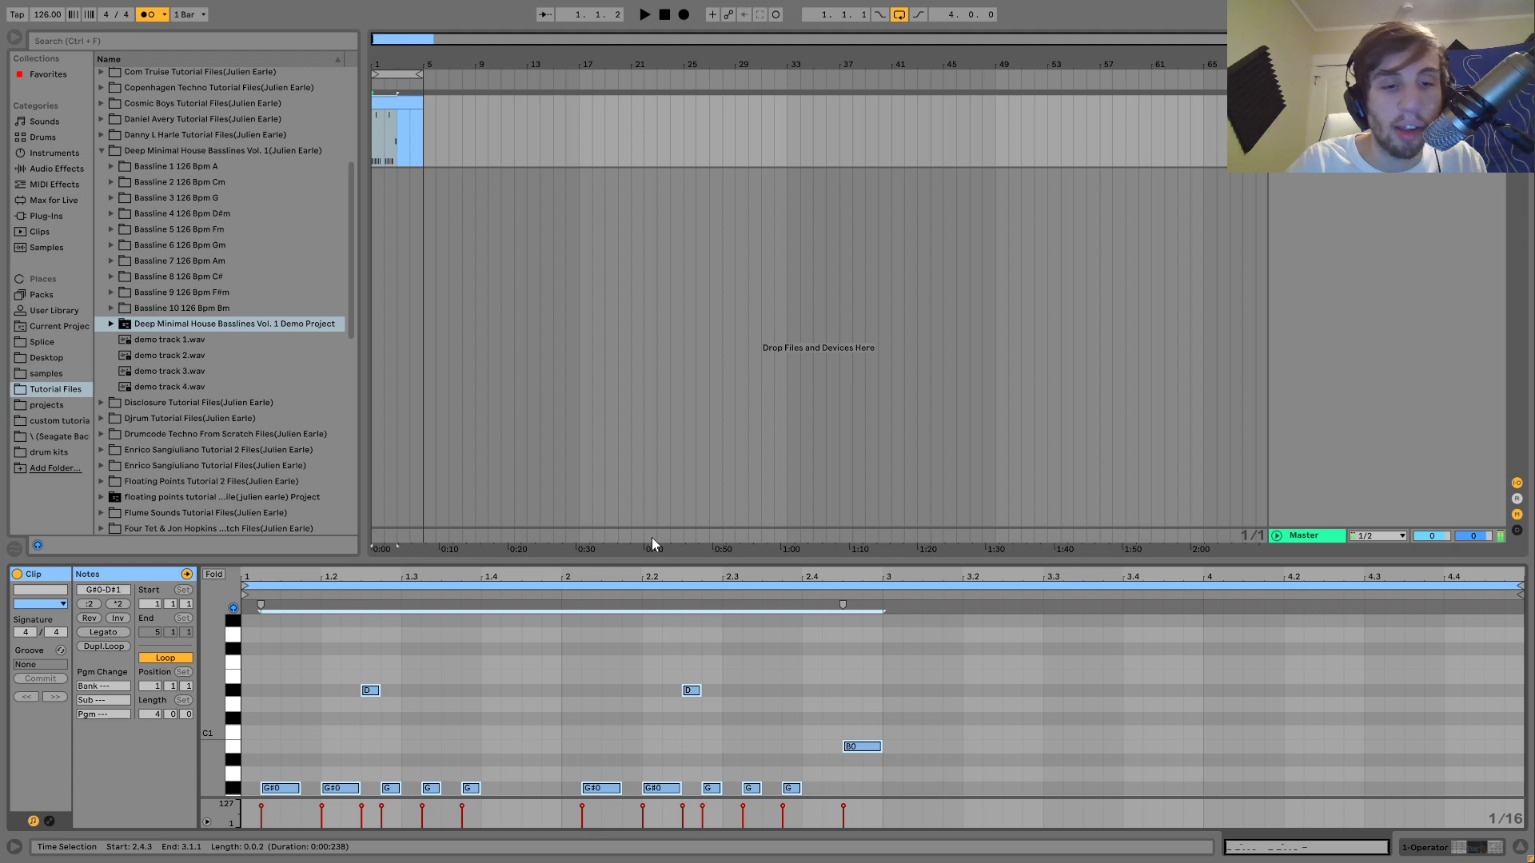
pyautogui.press('space')
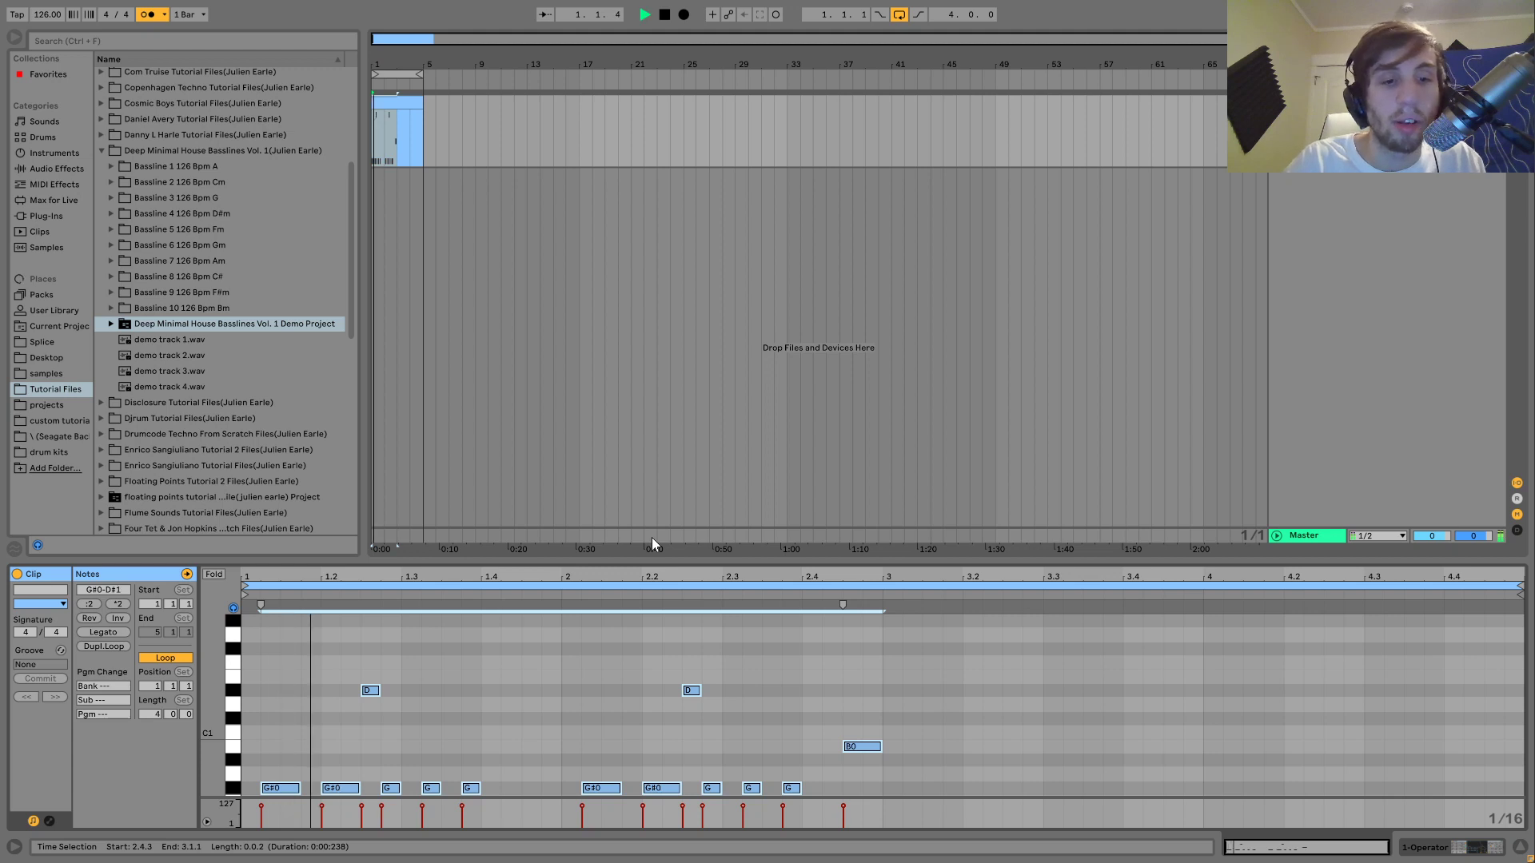
# - Duplicate the first two bars of the bassline into bars three and four in the arrangement, and loop all four bars
pyautogui.click(402, 148)
pyautogui.press('space')
pyautogui.click(404, 154)
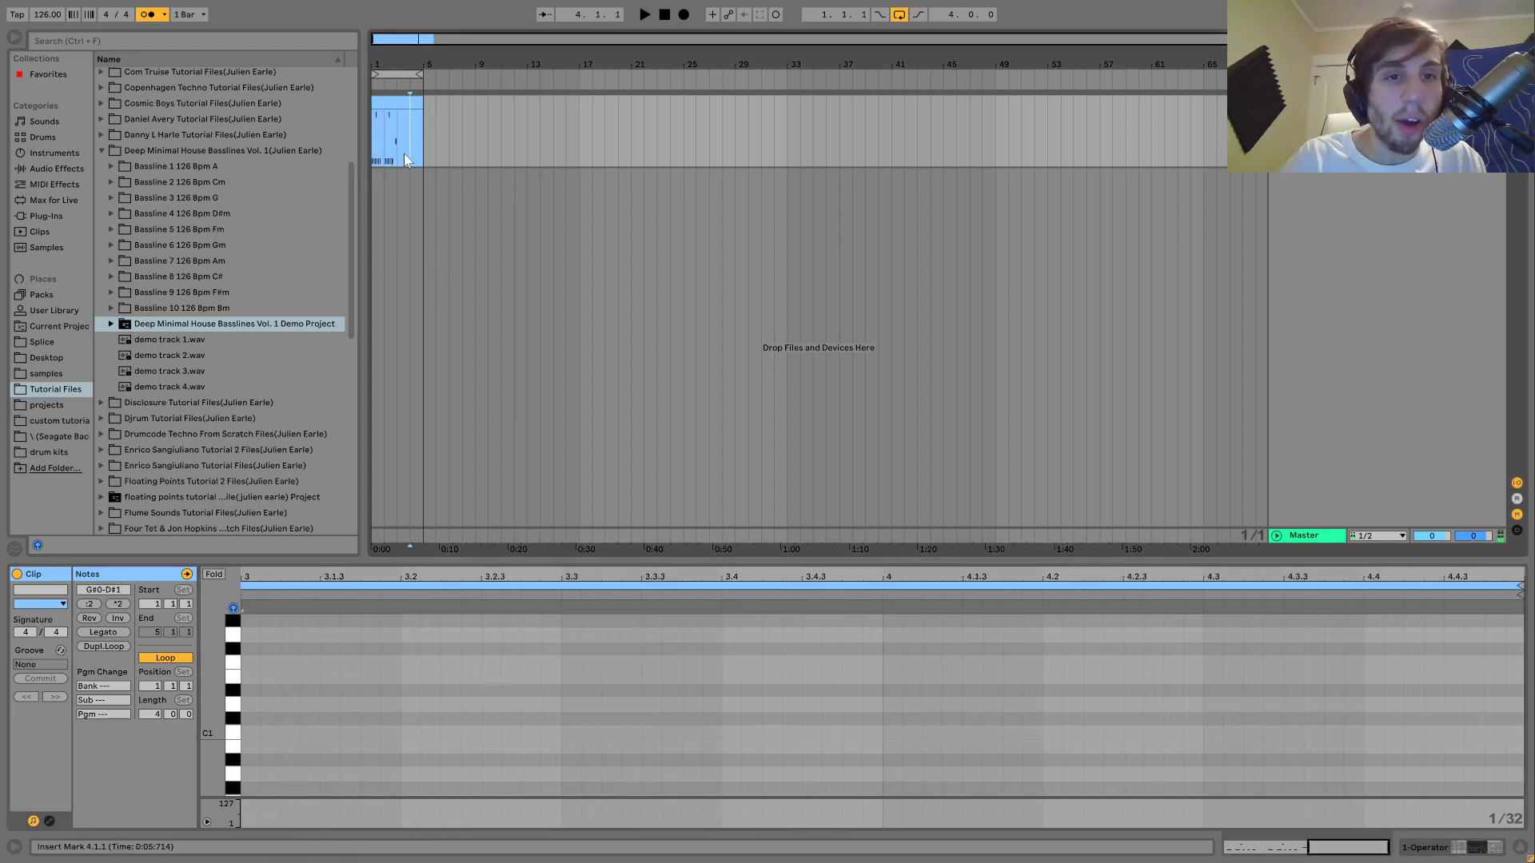
pyautogui.moveTo(399, 154); pyautogui.dragTo(365, 130)
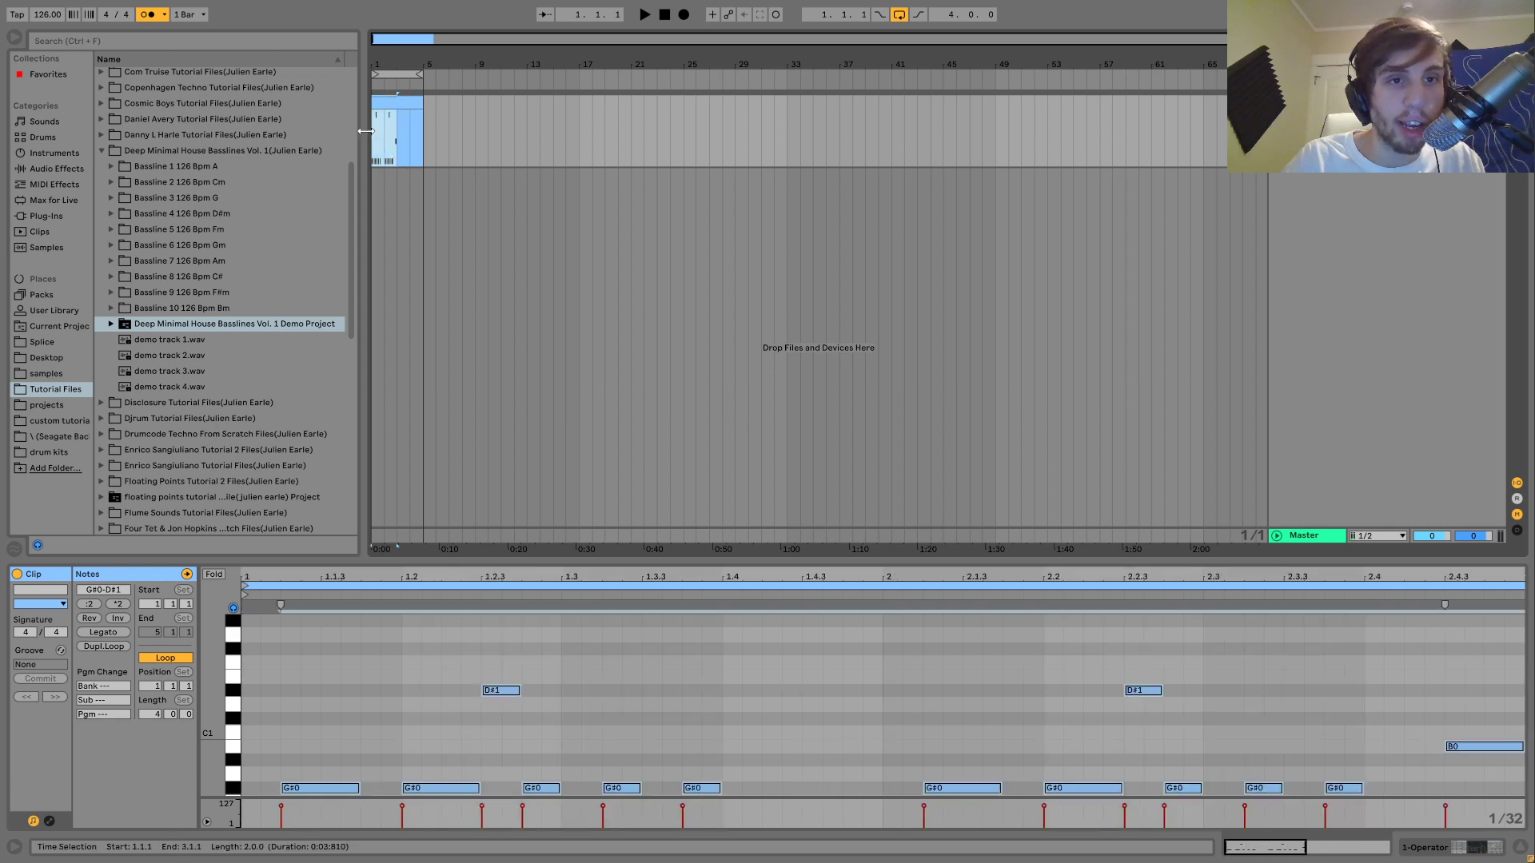
pyautogui.hotkey('ctrl', 'e')
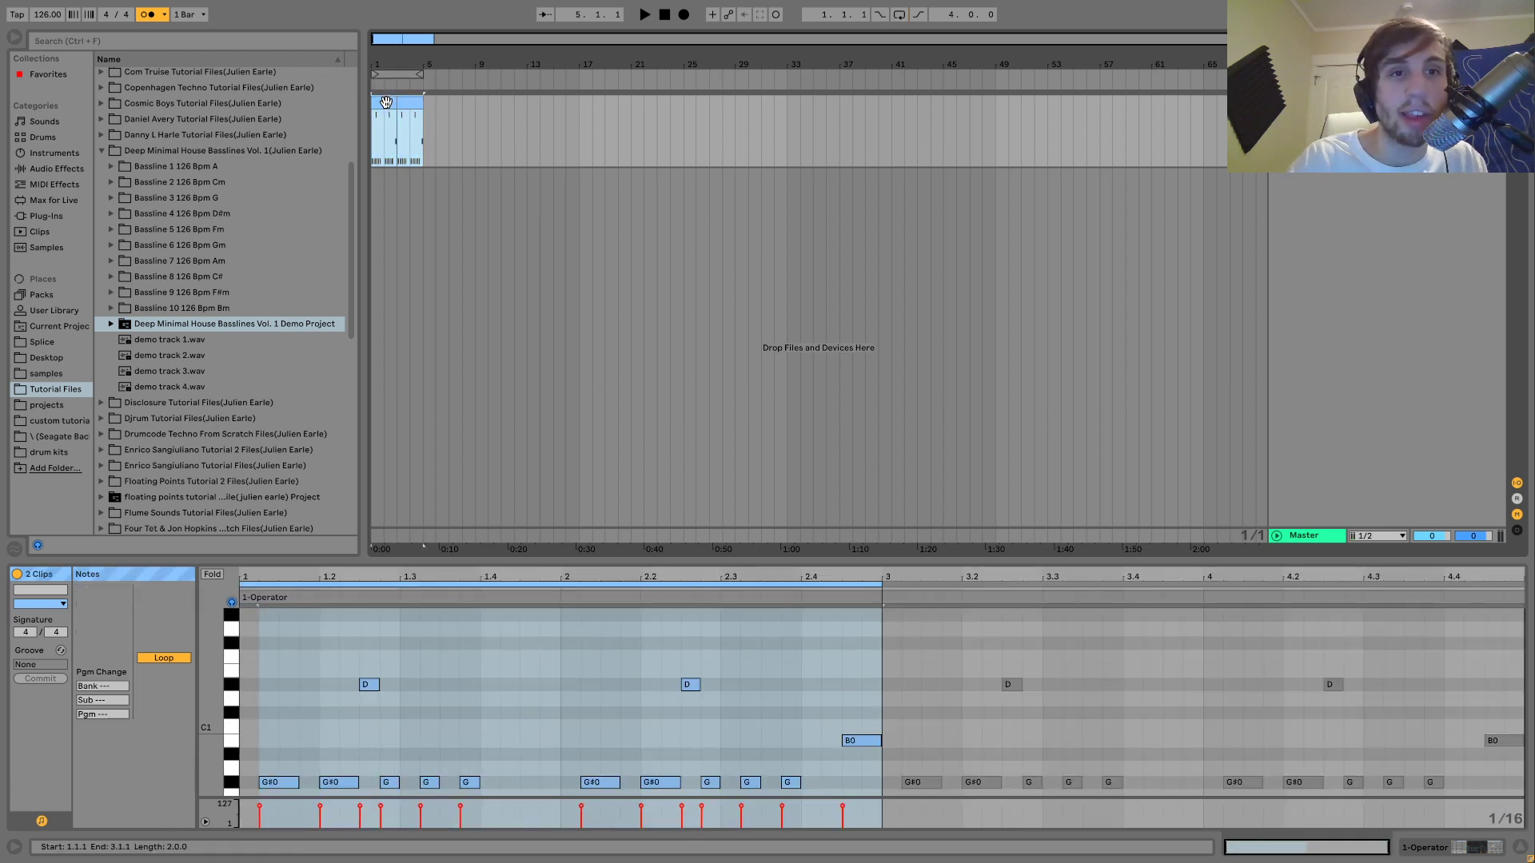
pyautogui.hotkey('ctrl', 'l')
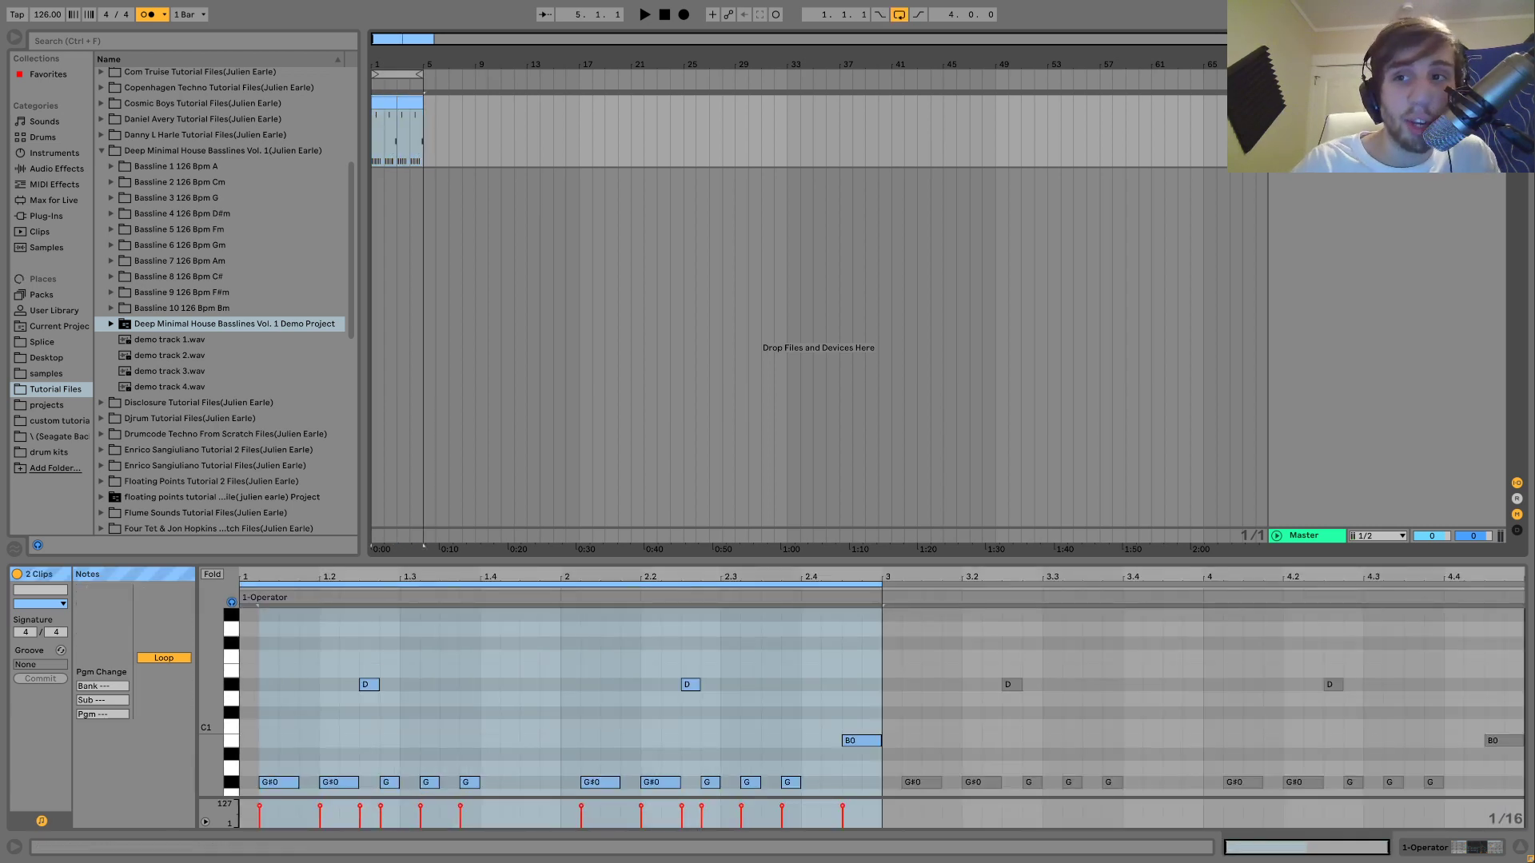
# - Show the track's Operator device, switch off the metronome, and audition the four-bar bassline
pyautogui.hotkey('shift', 'Tab')
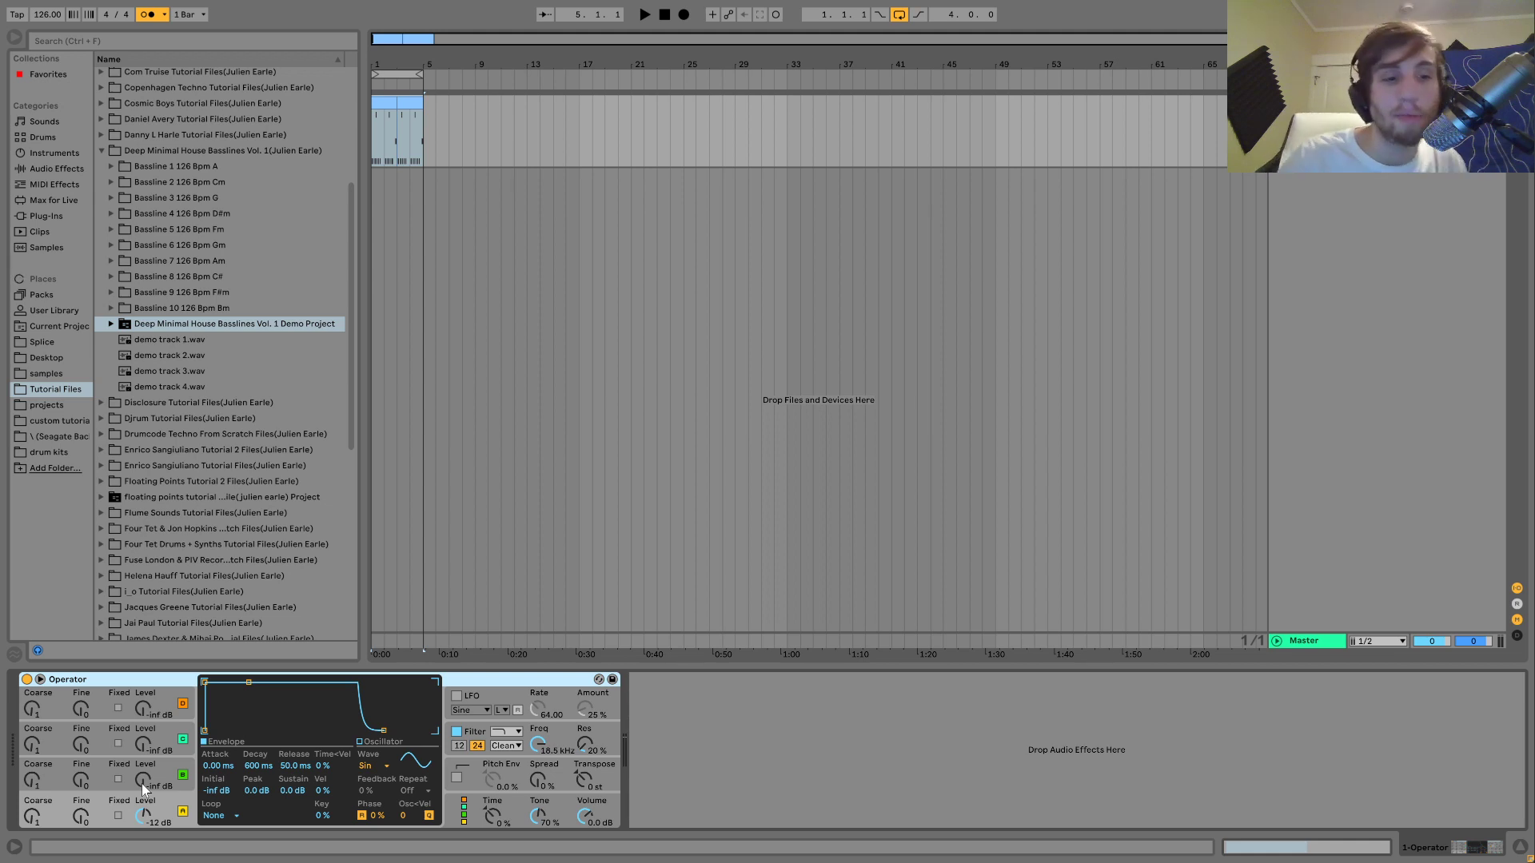
pyautogui.press('space')
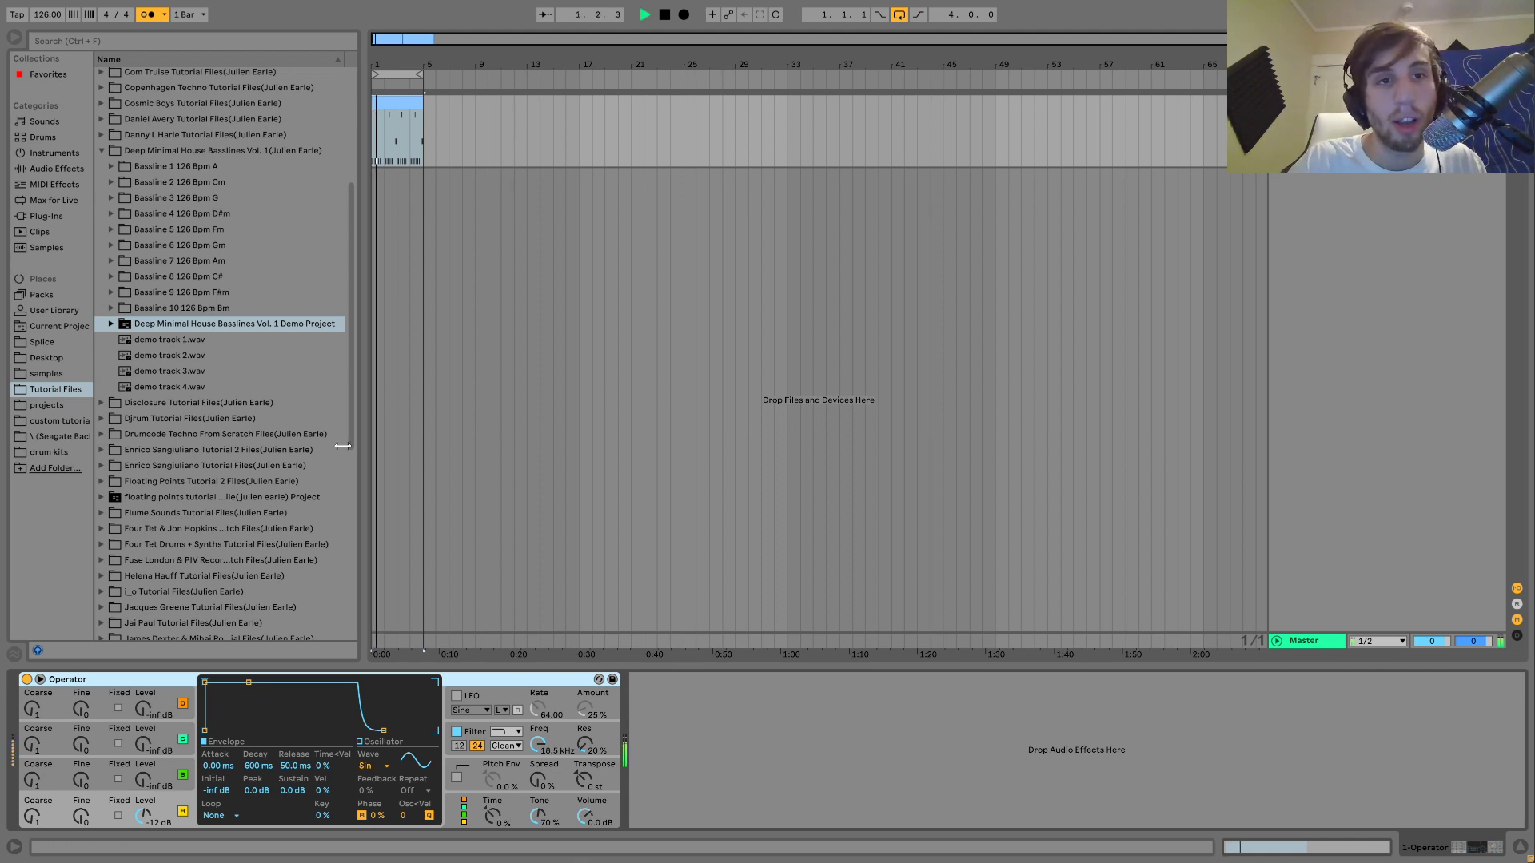
pyautogui.click(147, 16)
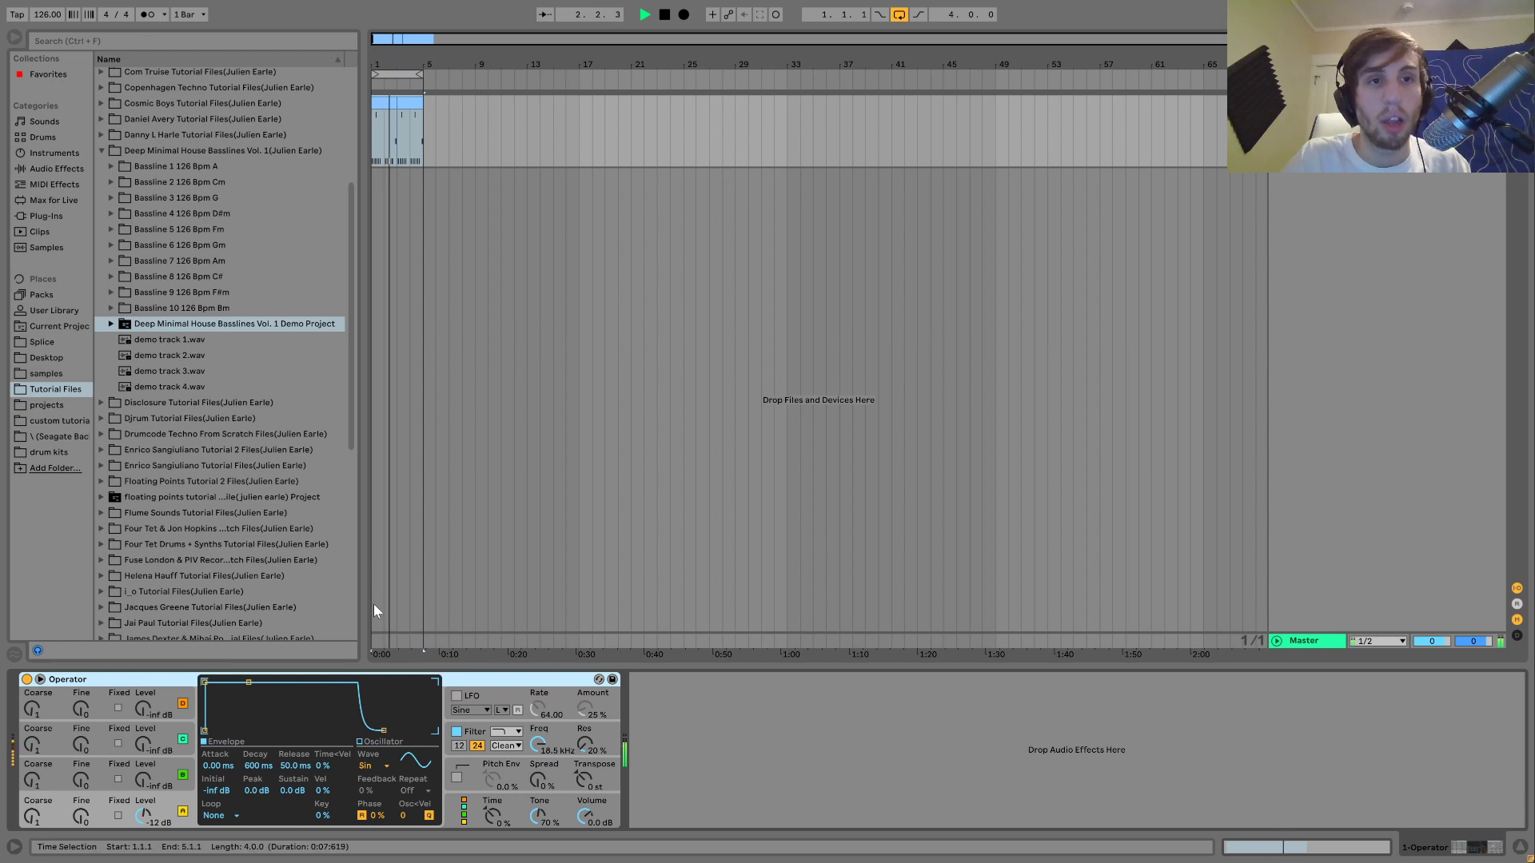
pyautogui.press('space')
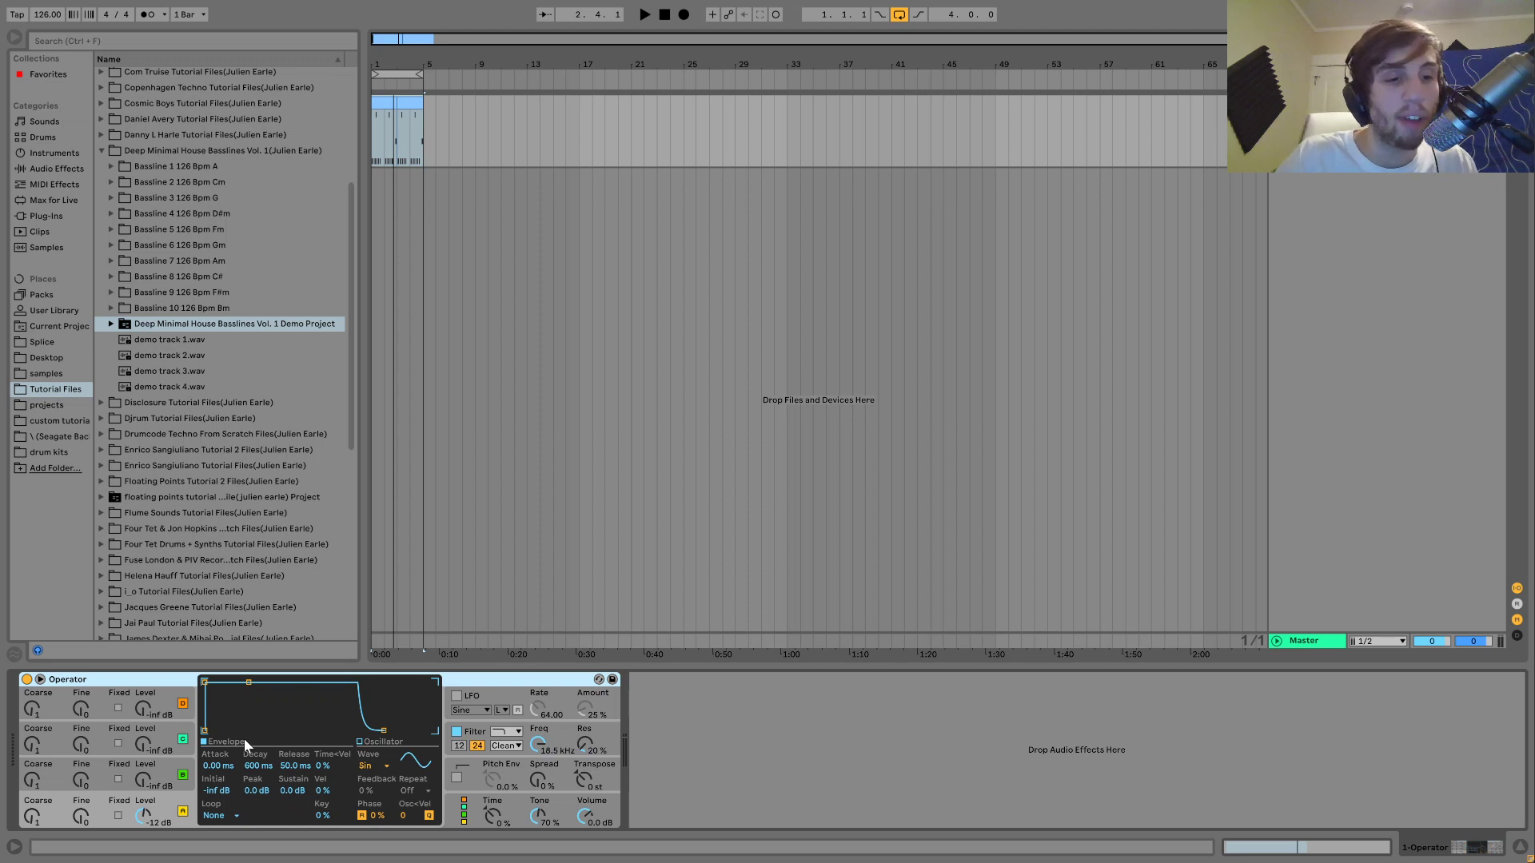
pyautogui.press('space')
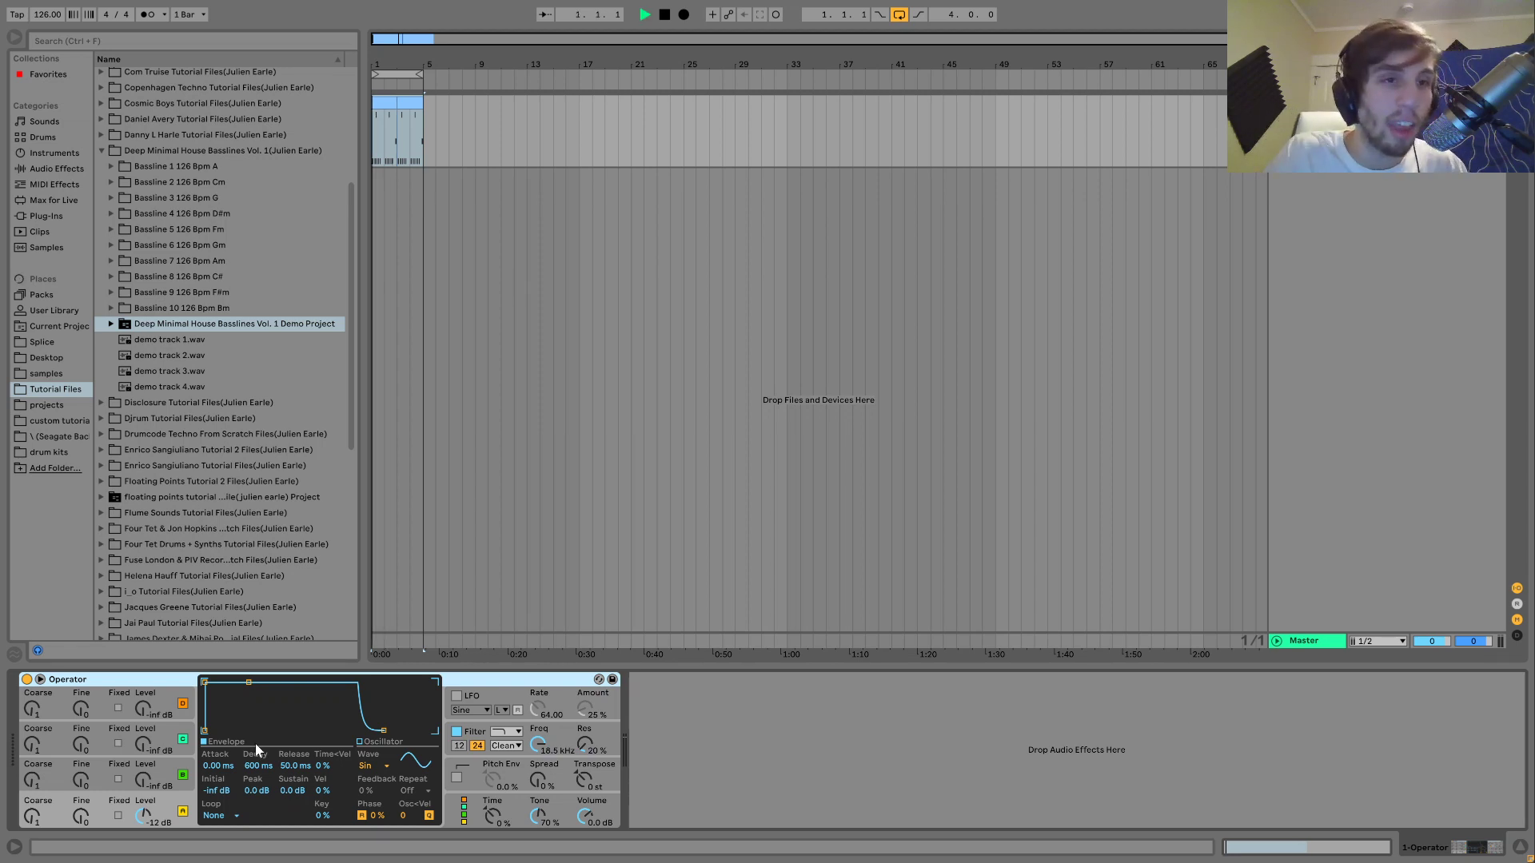
pyautogui.press('space')
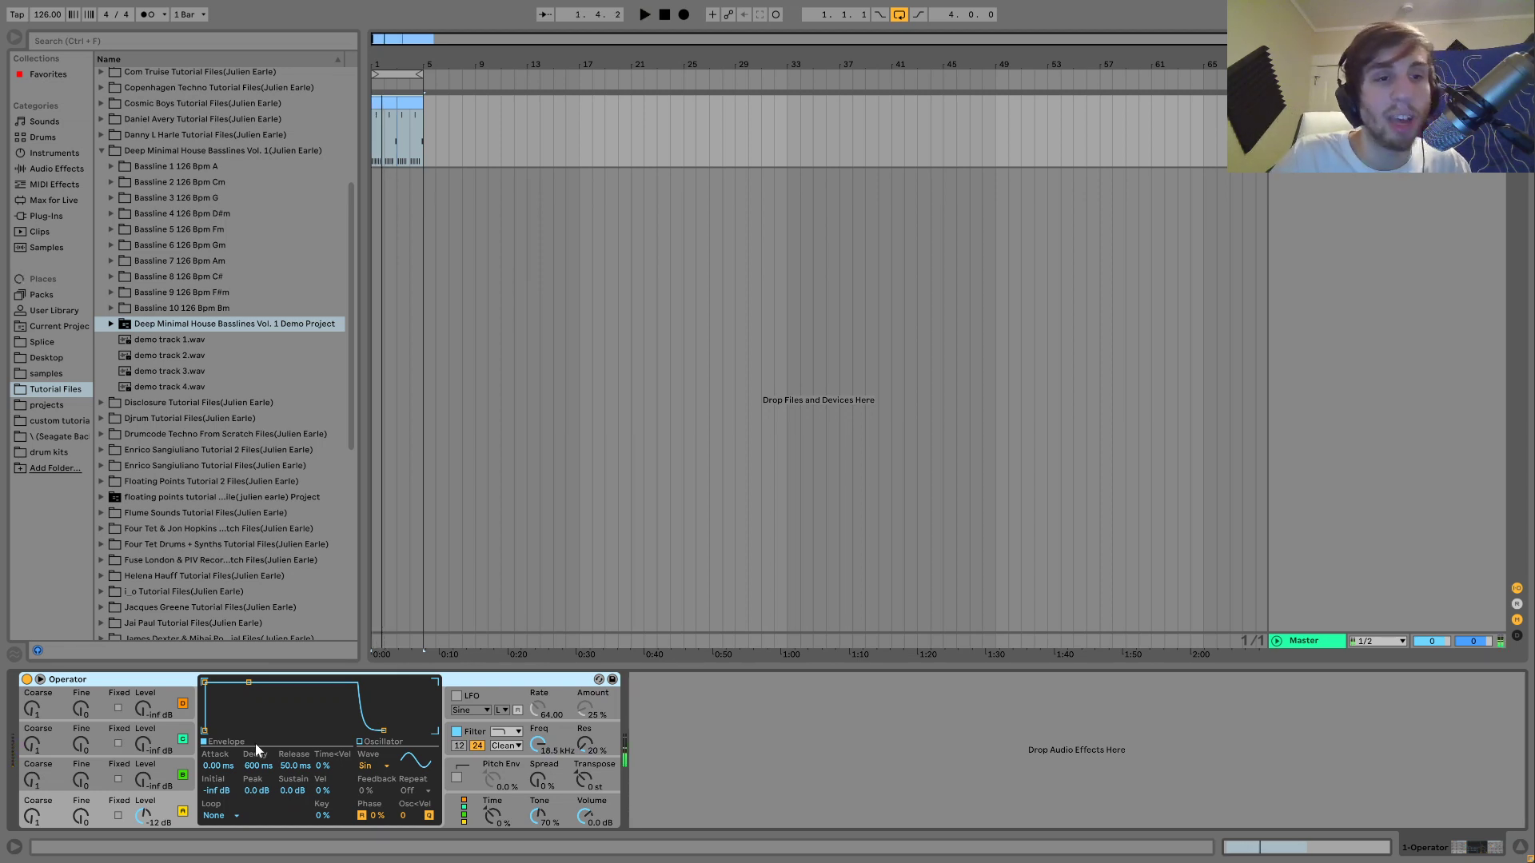
# - Raise oscillator B's level to -24 dB during playback, trying a coarse tuning of 0.5 before returning it to 1
pyautogui.moveTo(139, 784); pyautogui.dragTo(146, 777)
pyautogui.press('space')
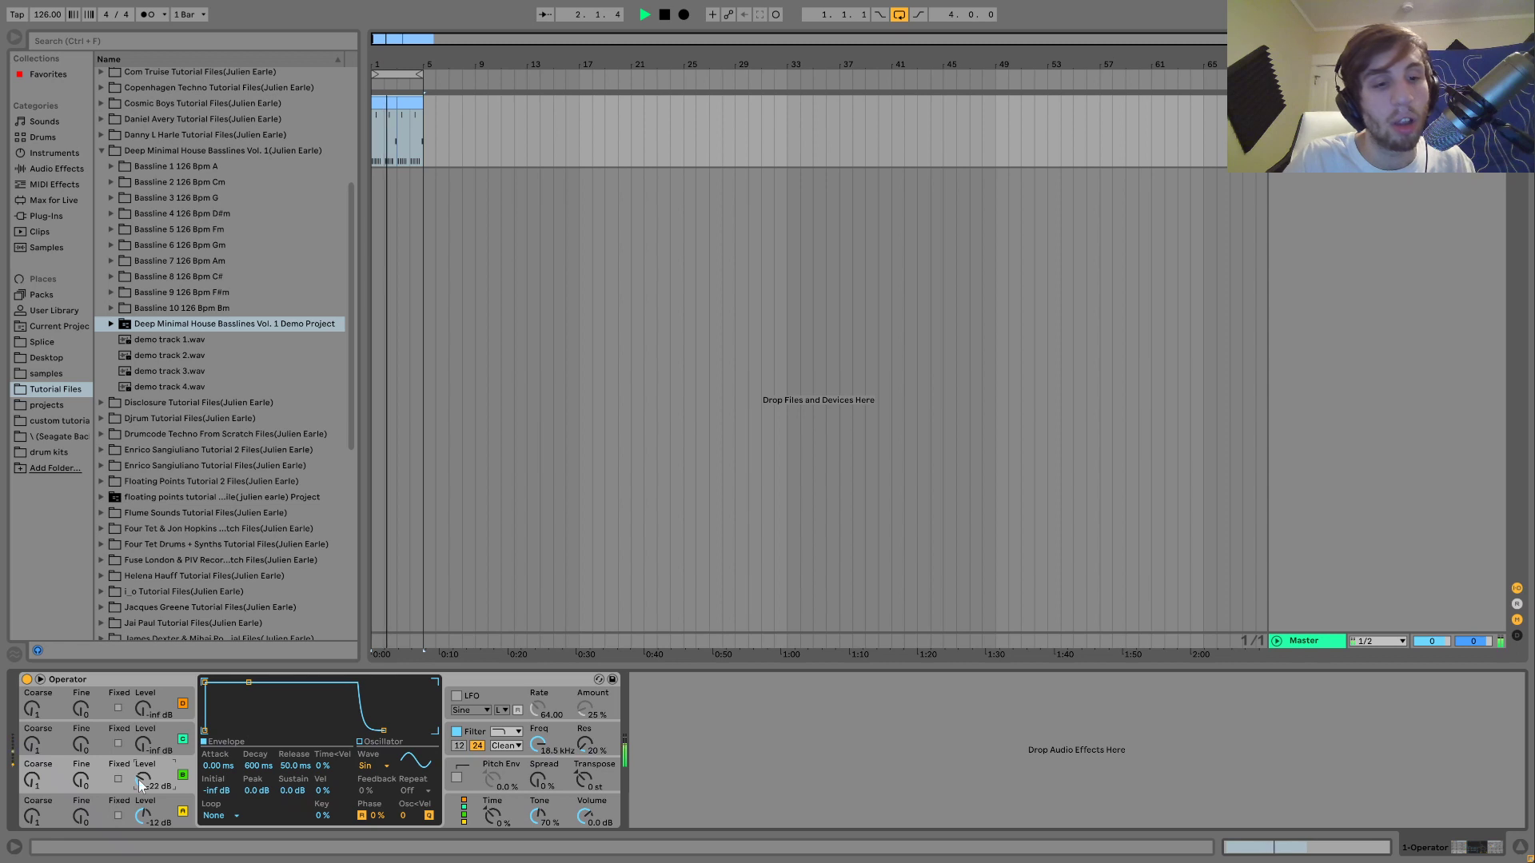
pyautogui.click(34, 783)
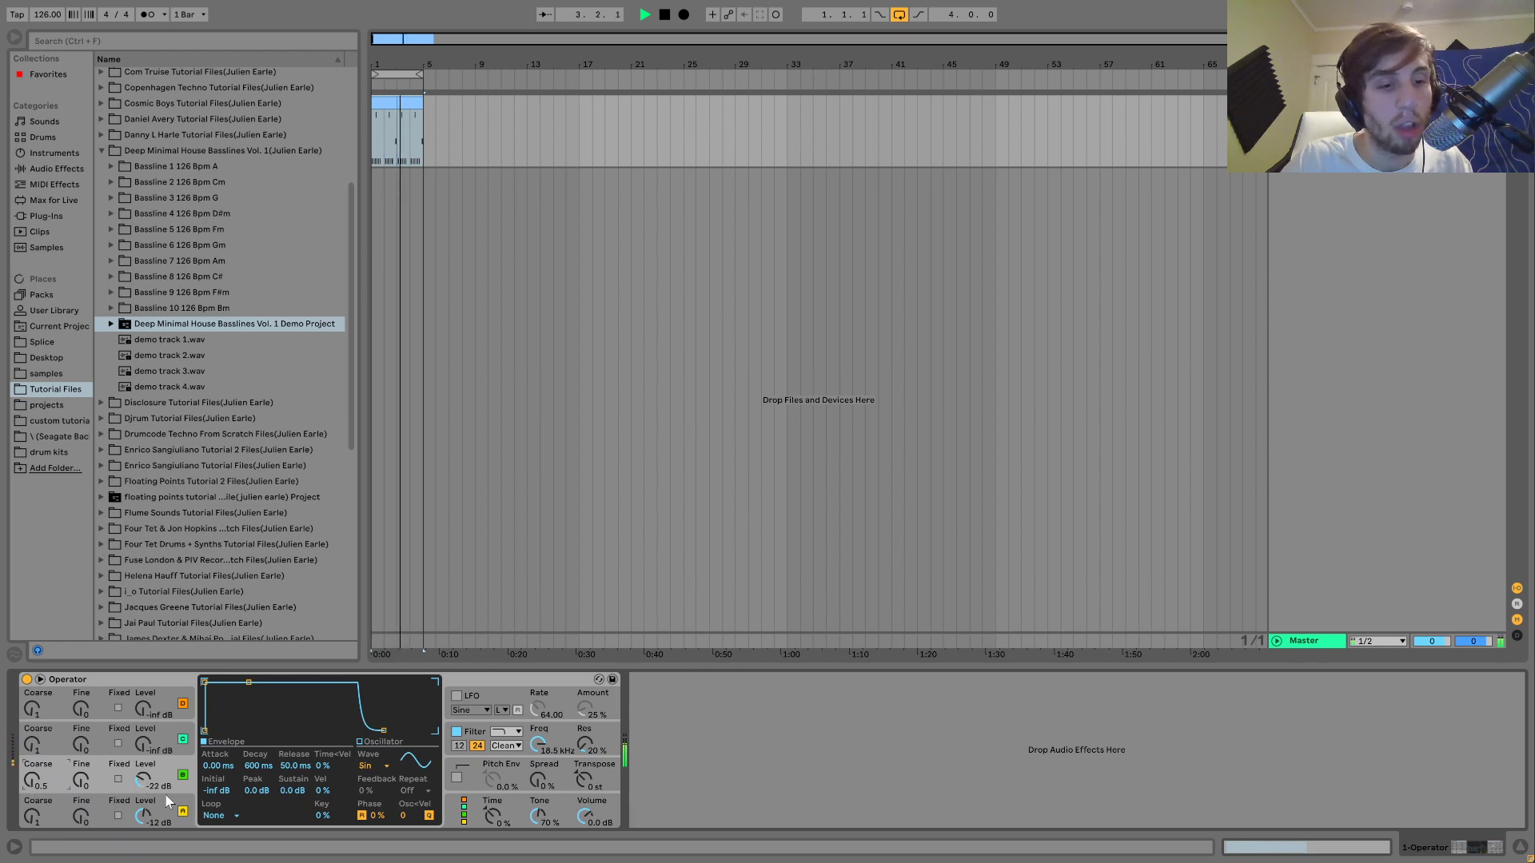
pyautogui.press('Up')
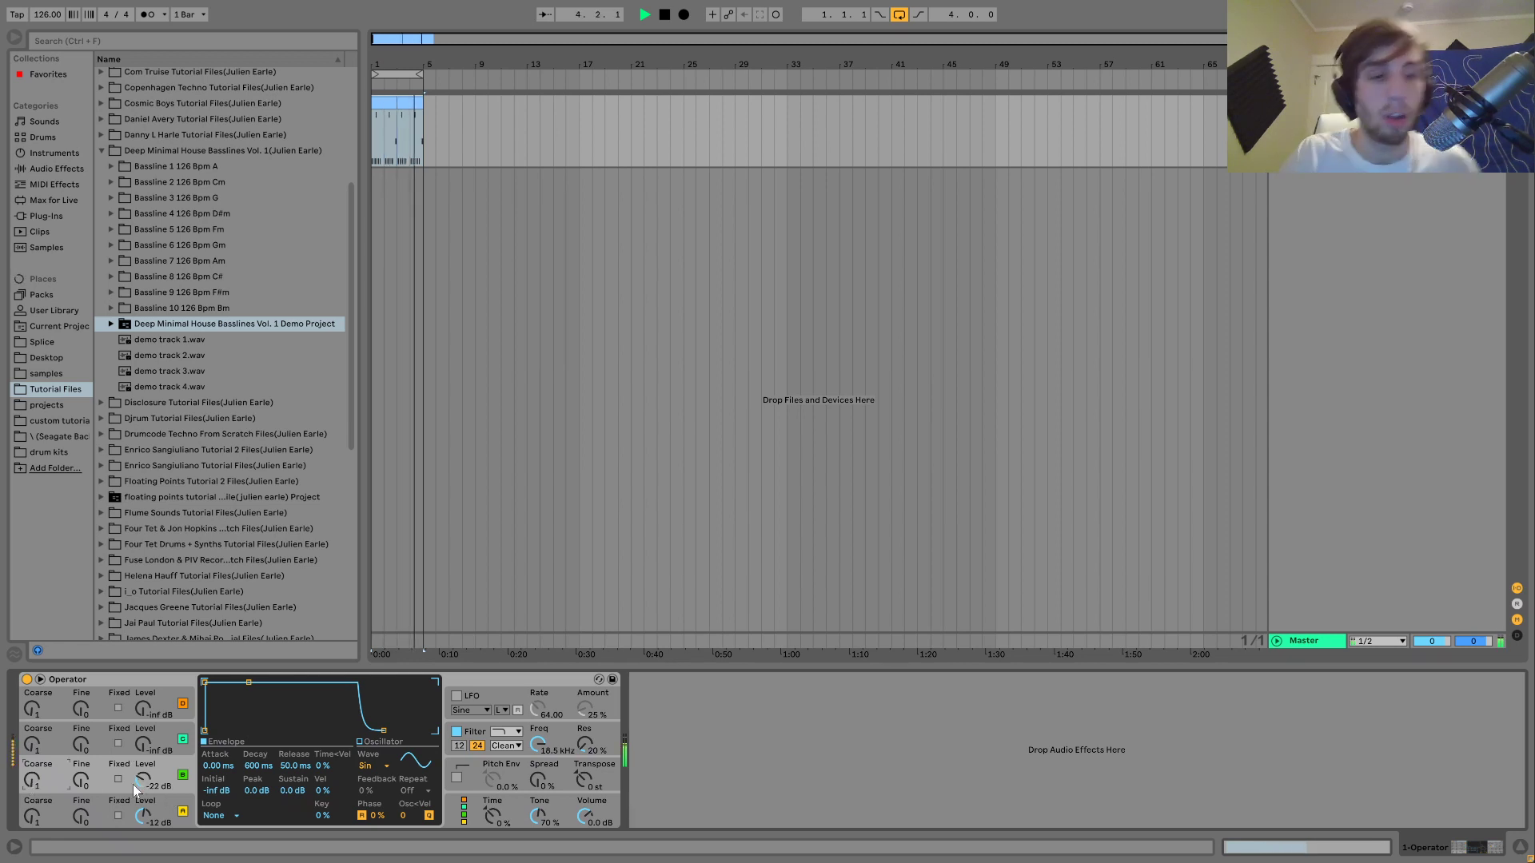
pyautogui.moveTo(143, 785); pyautogui.dragTo(146, 787)
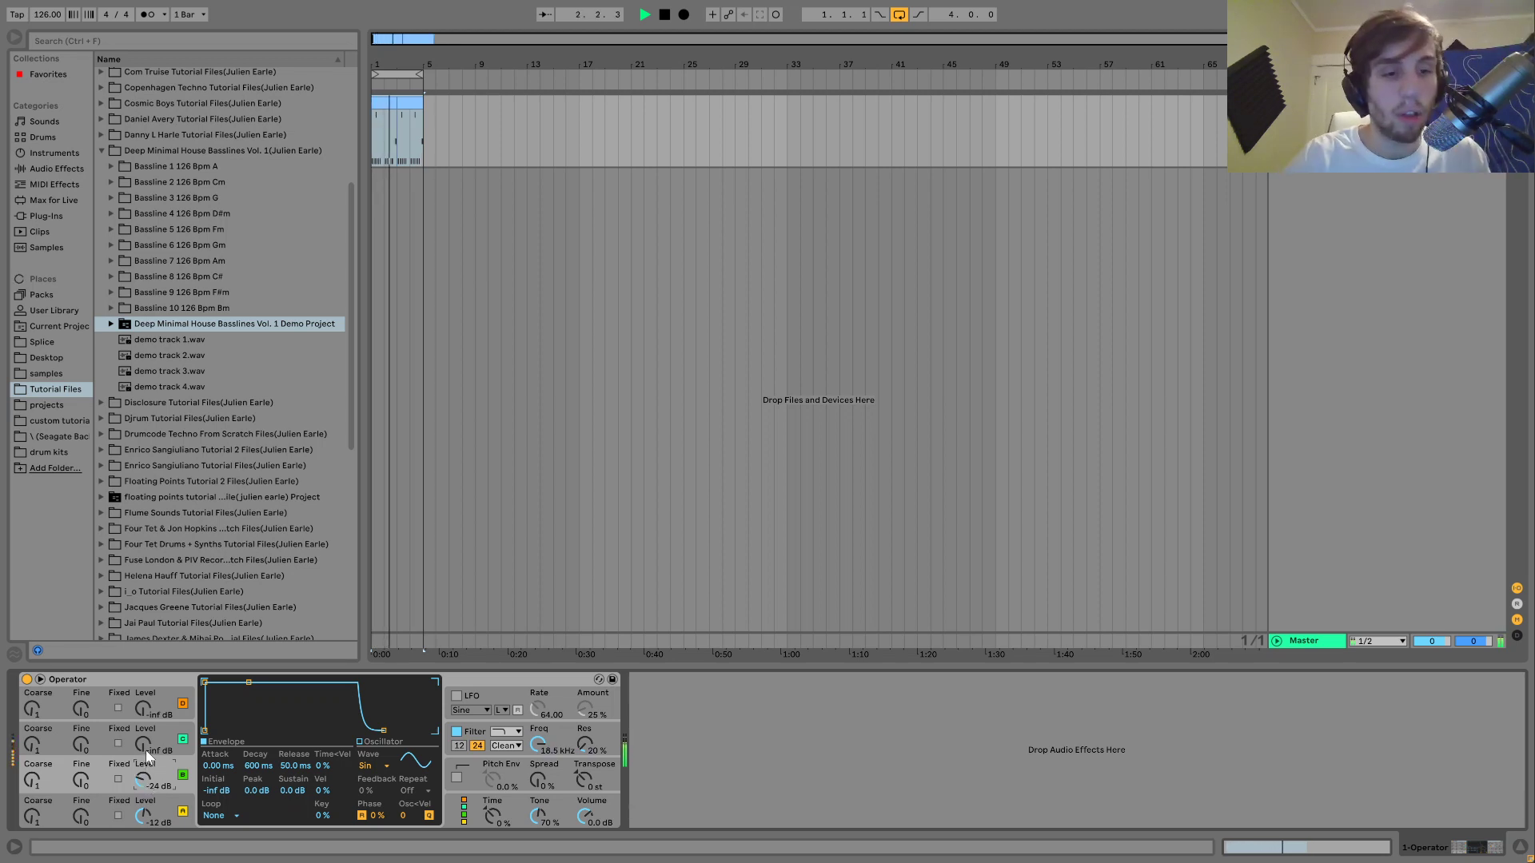
# - Raise oscillator C's level to -27 dB with coarse tuning at 1, and audition the layered bass sound
pyautogui.moveTo(143, 744); pyautogui.dragTo(143, 723)
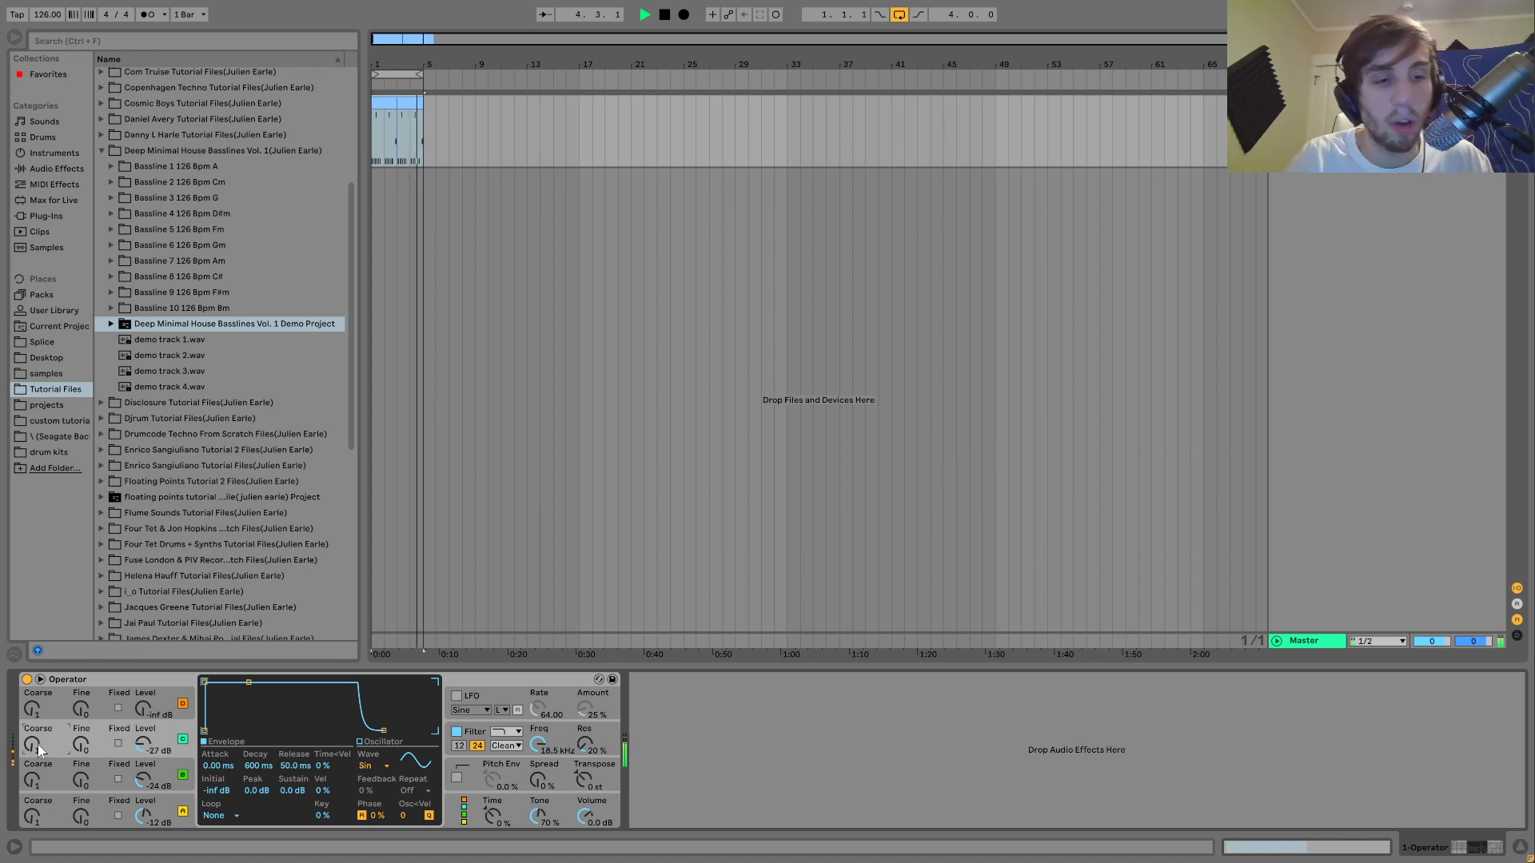
pyautogui.click(37, 745)
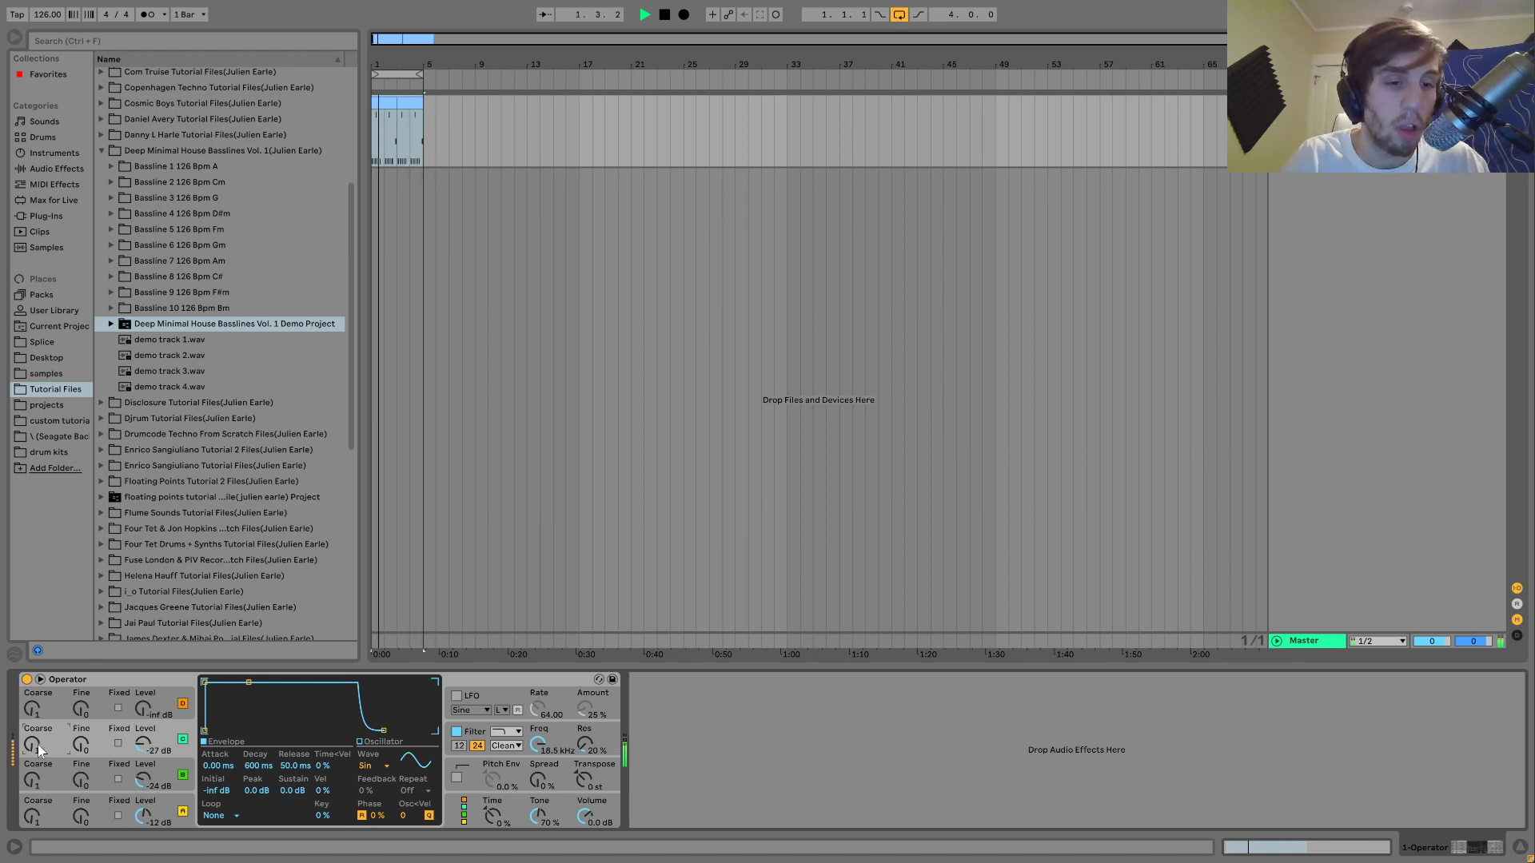
pyautogui.press('space')
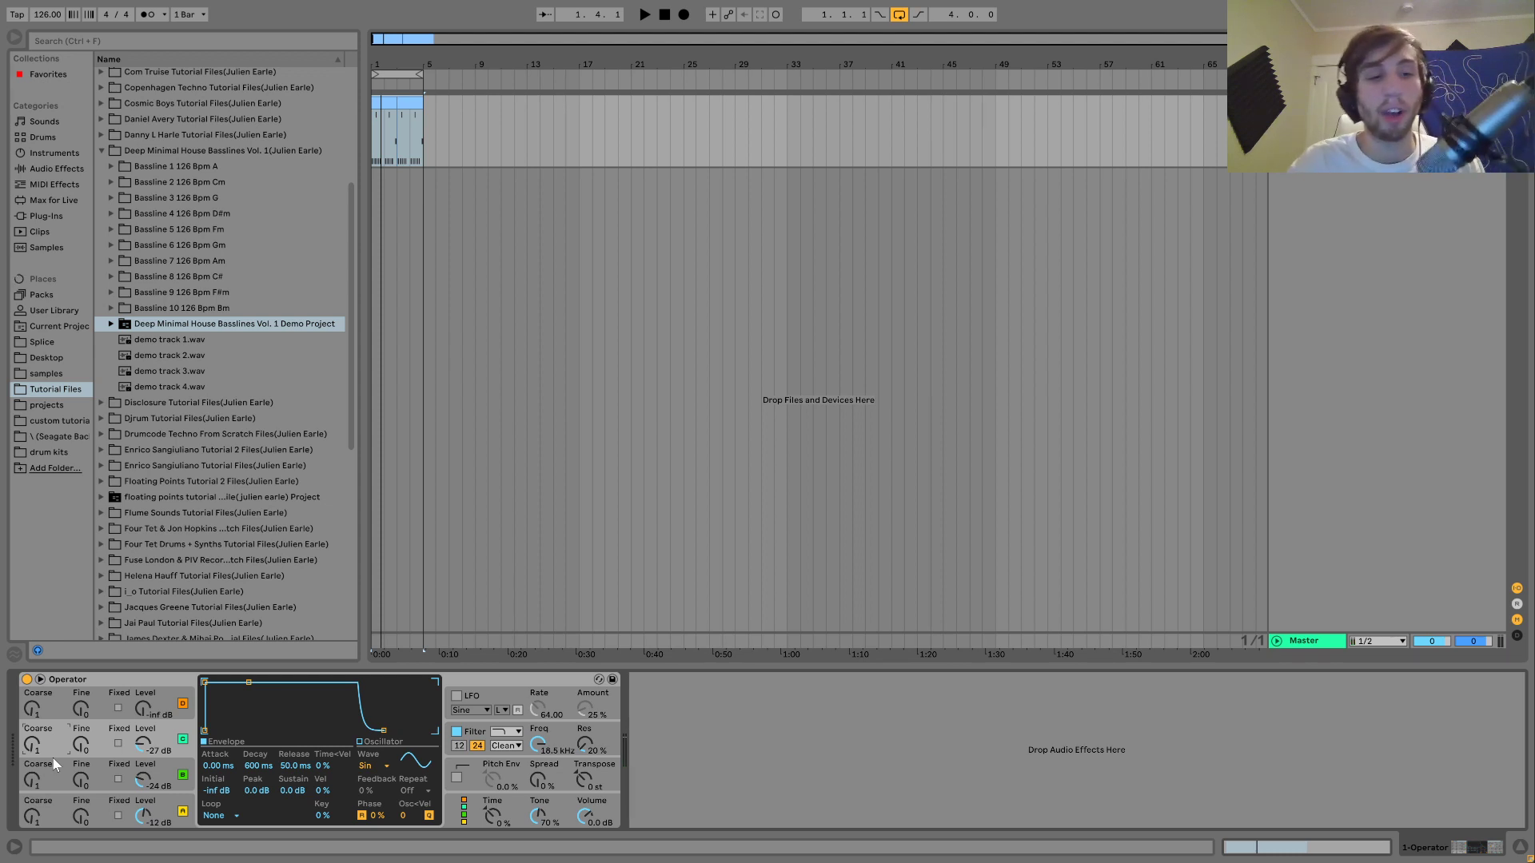
pyautogui.press('space')
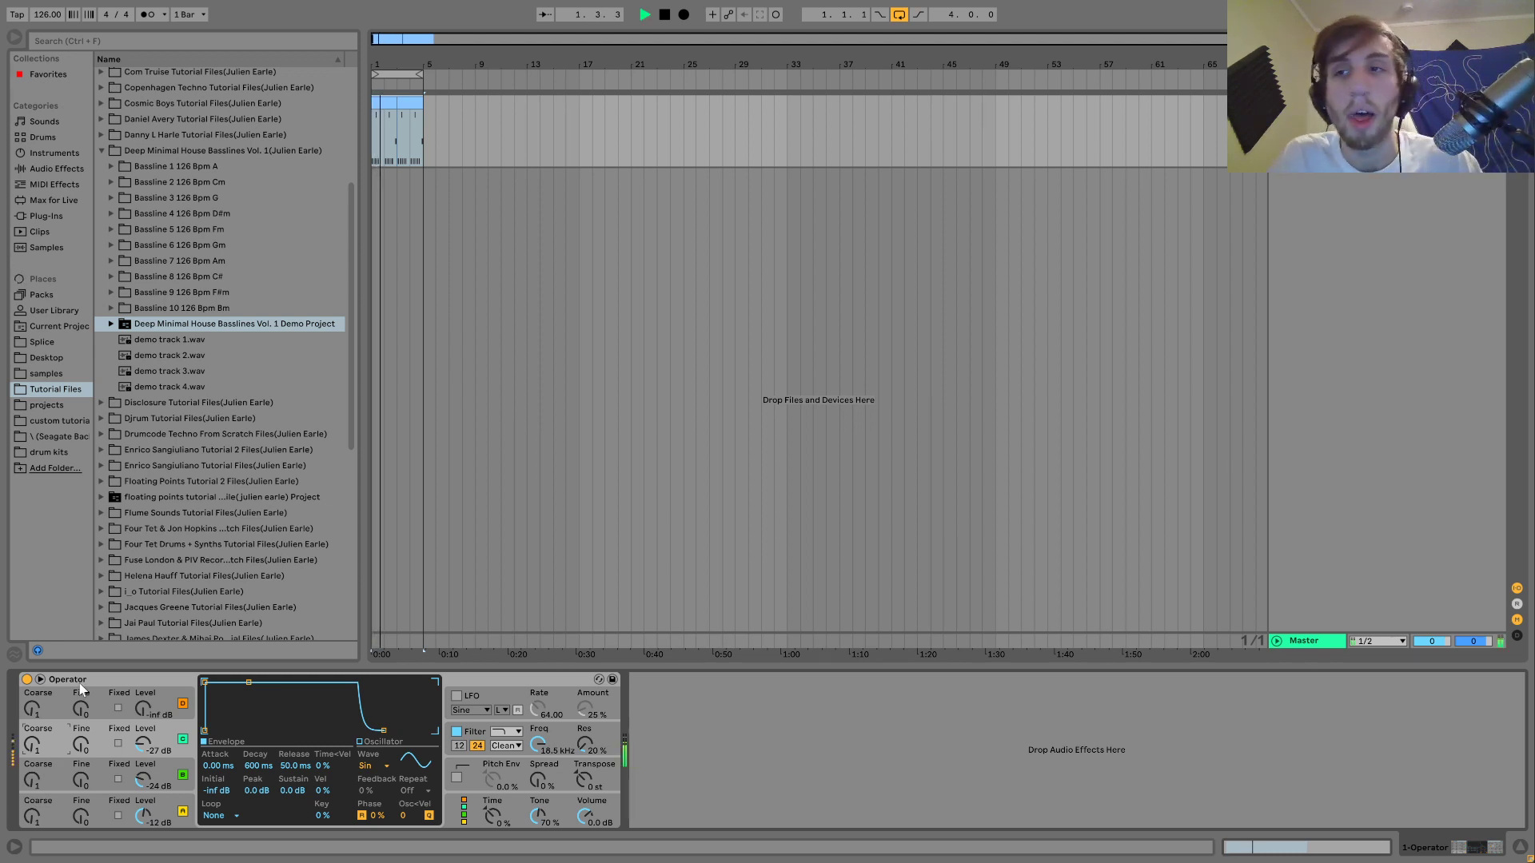
pyautogui.press('space')
# - Switch off oscillators C and B, and add a Spectrum effect after Operator with its display expanded
pyautogui.click(182, 738)
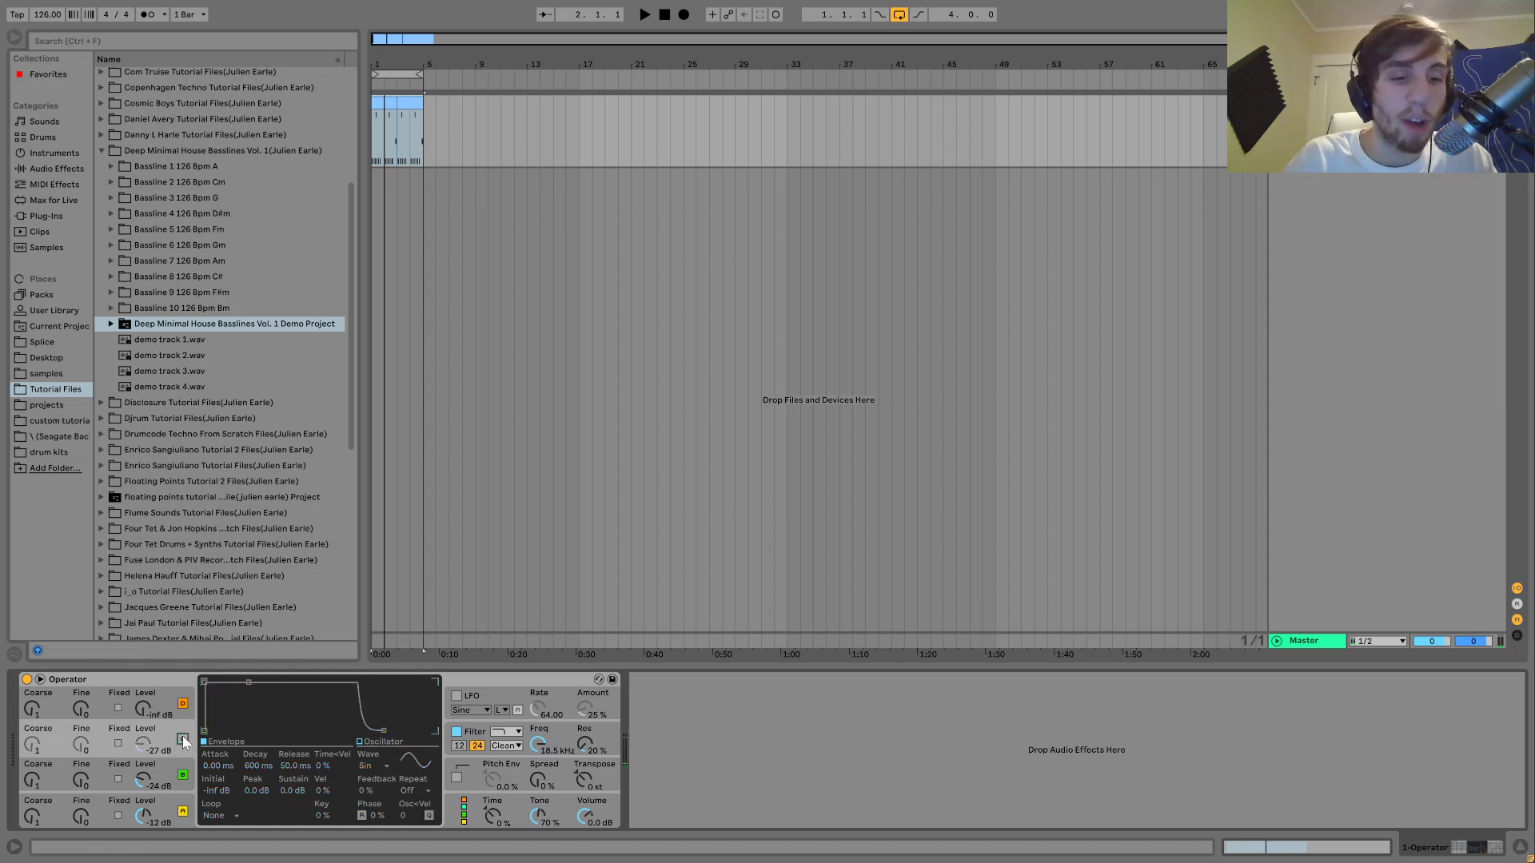
pyautogui.click(182, 775)
pyautogui.click(53, 168)
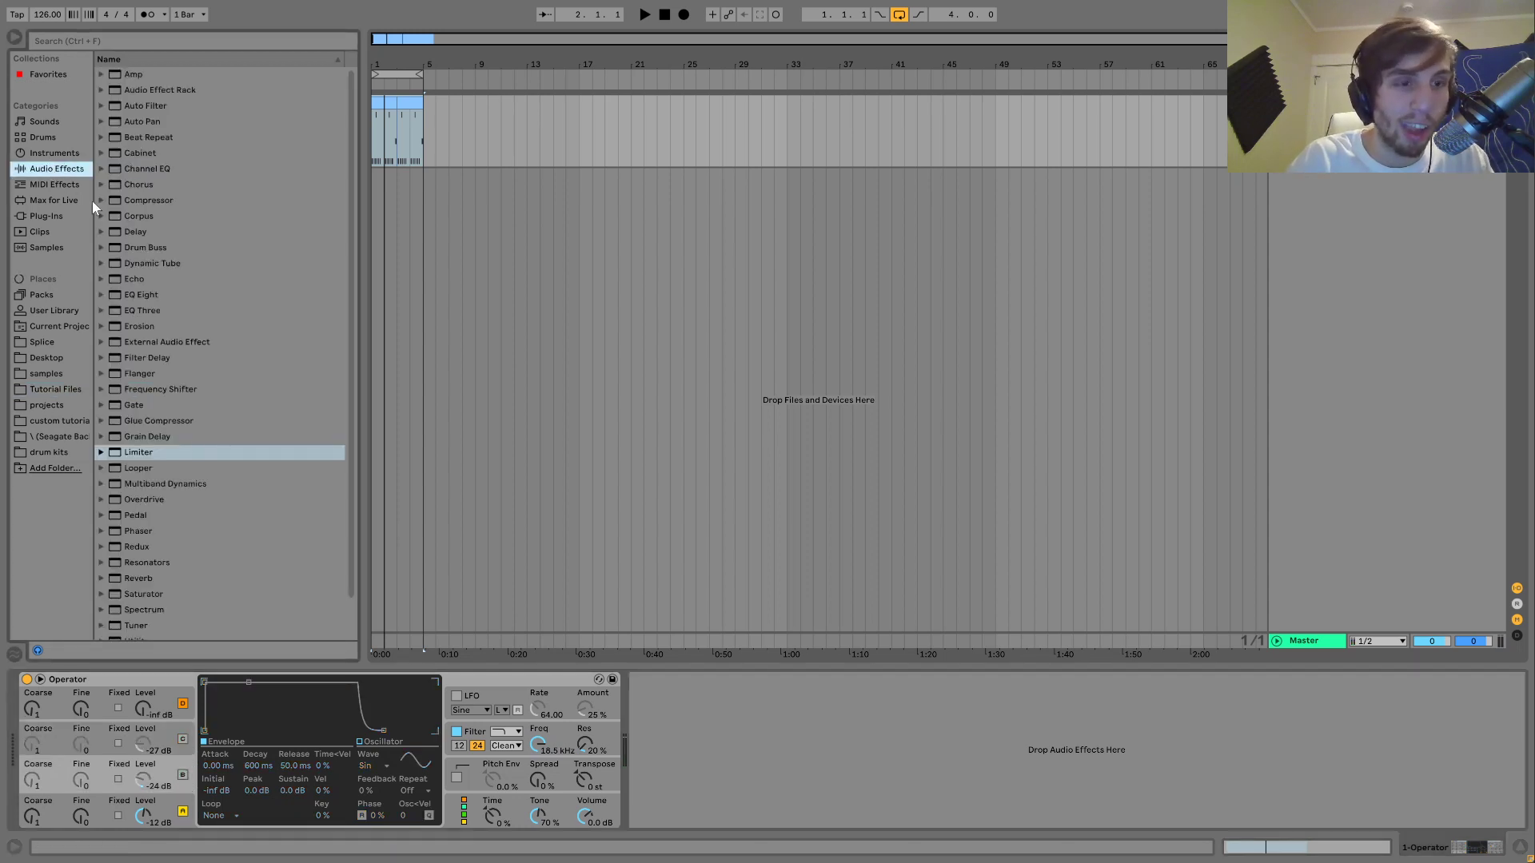
pyautogui.scroll(-2, 148, 552)
pyautogui.doubleClick(144, 569)
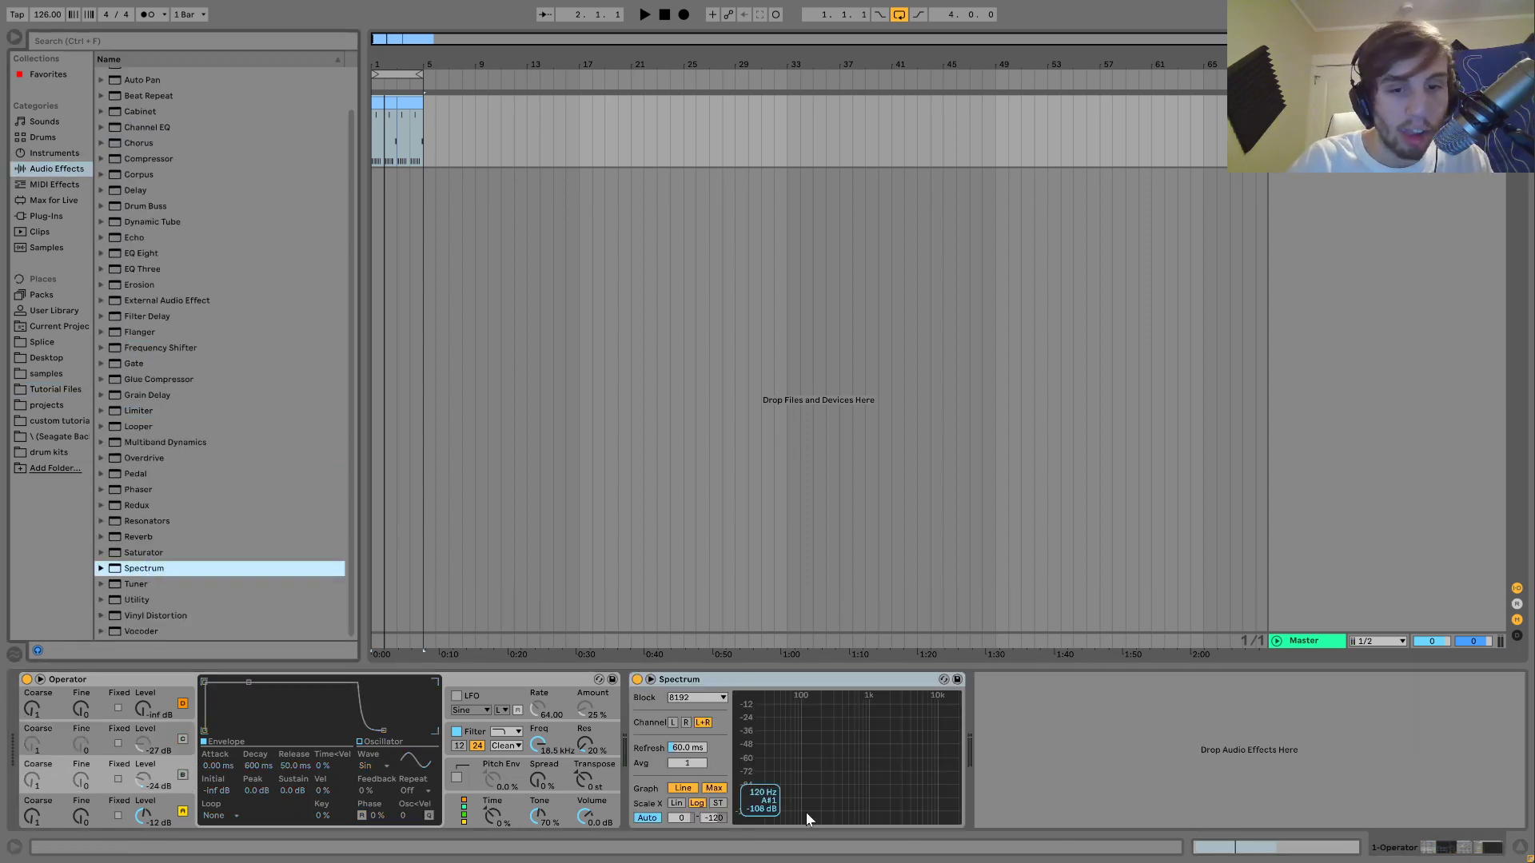
pyautogui.click(651, 679)
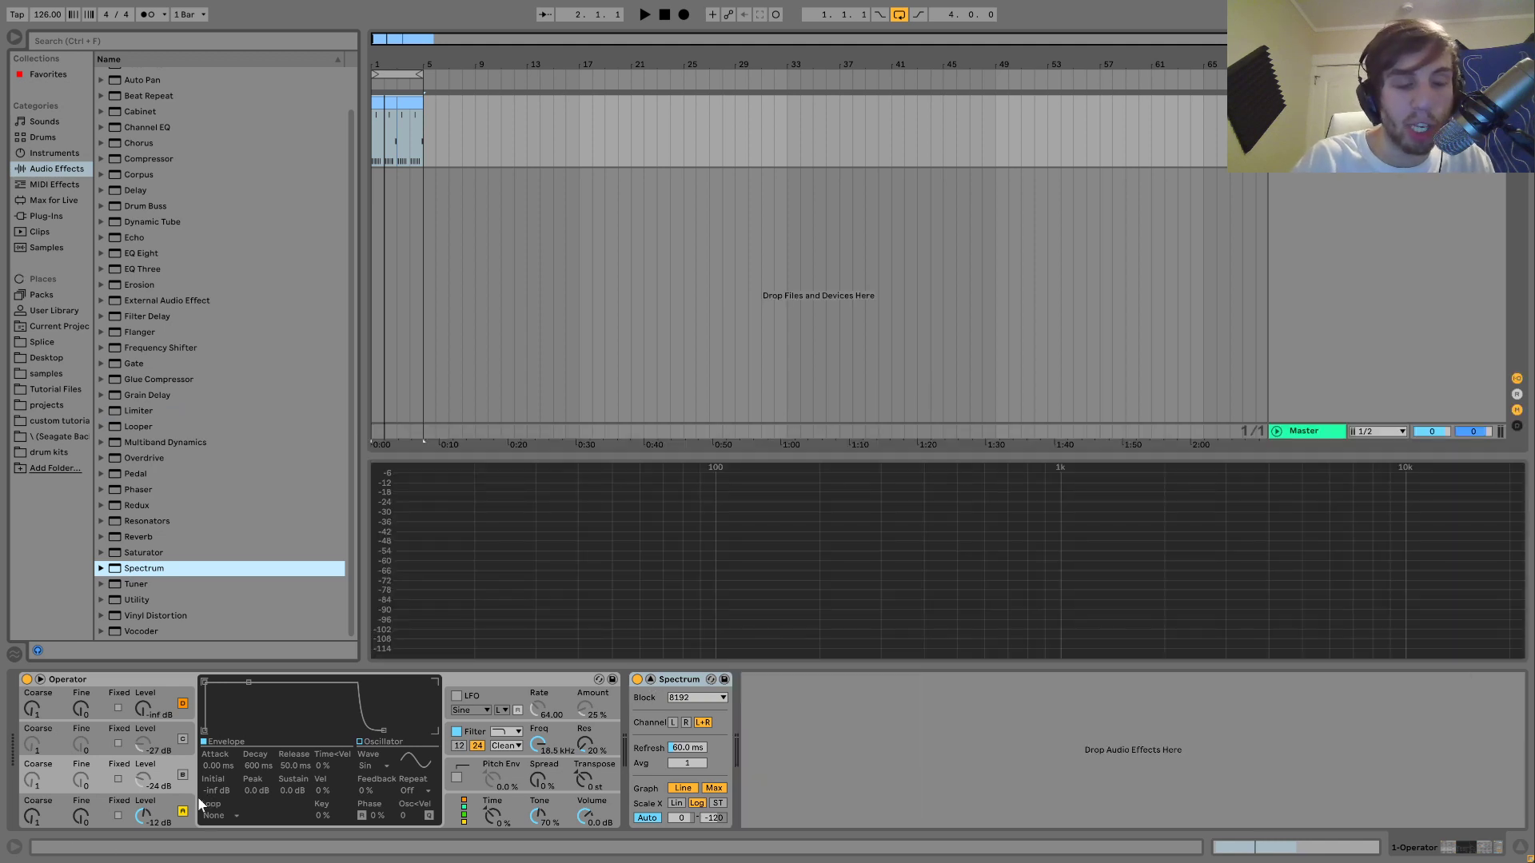
# - Compare the bass's frequency spectrum with oscillator A alone and with oscillators B and C switched back on
pyautogui.press('space')
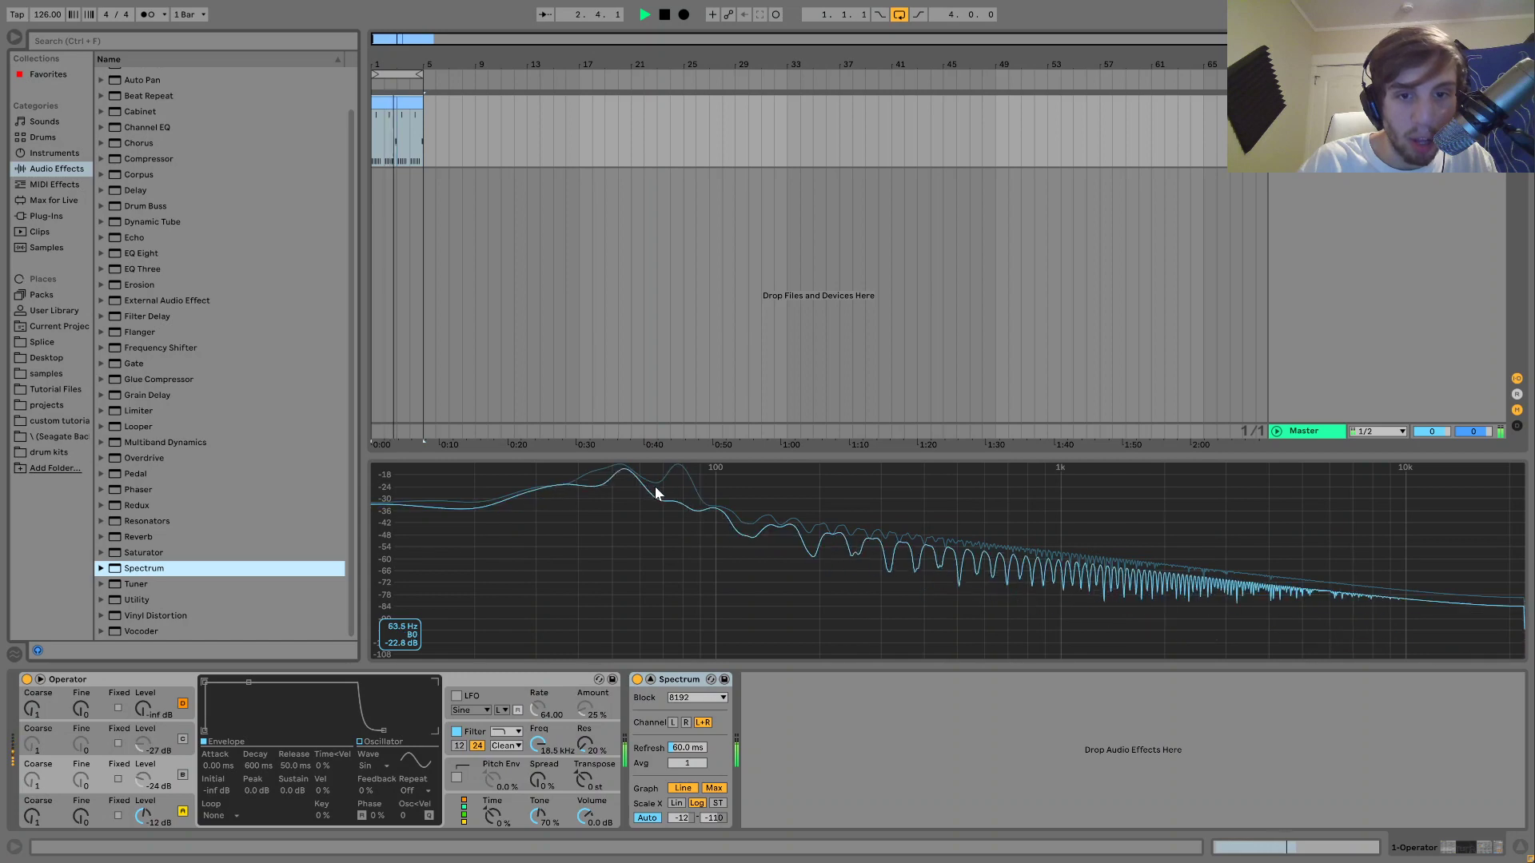
pyautogui.press('space')
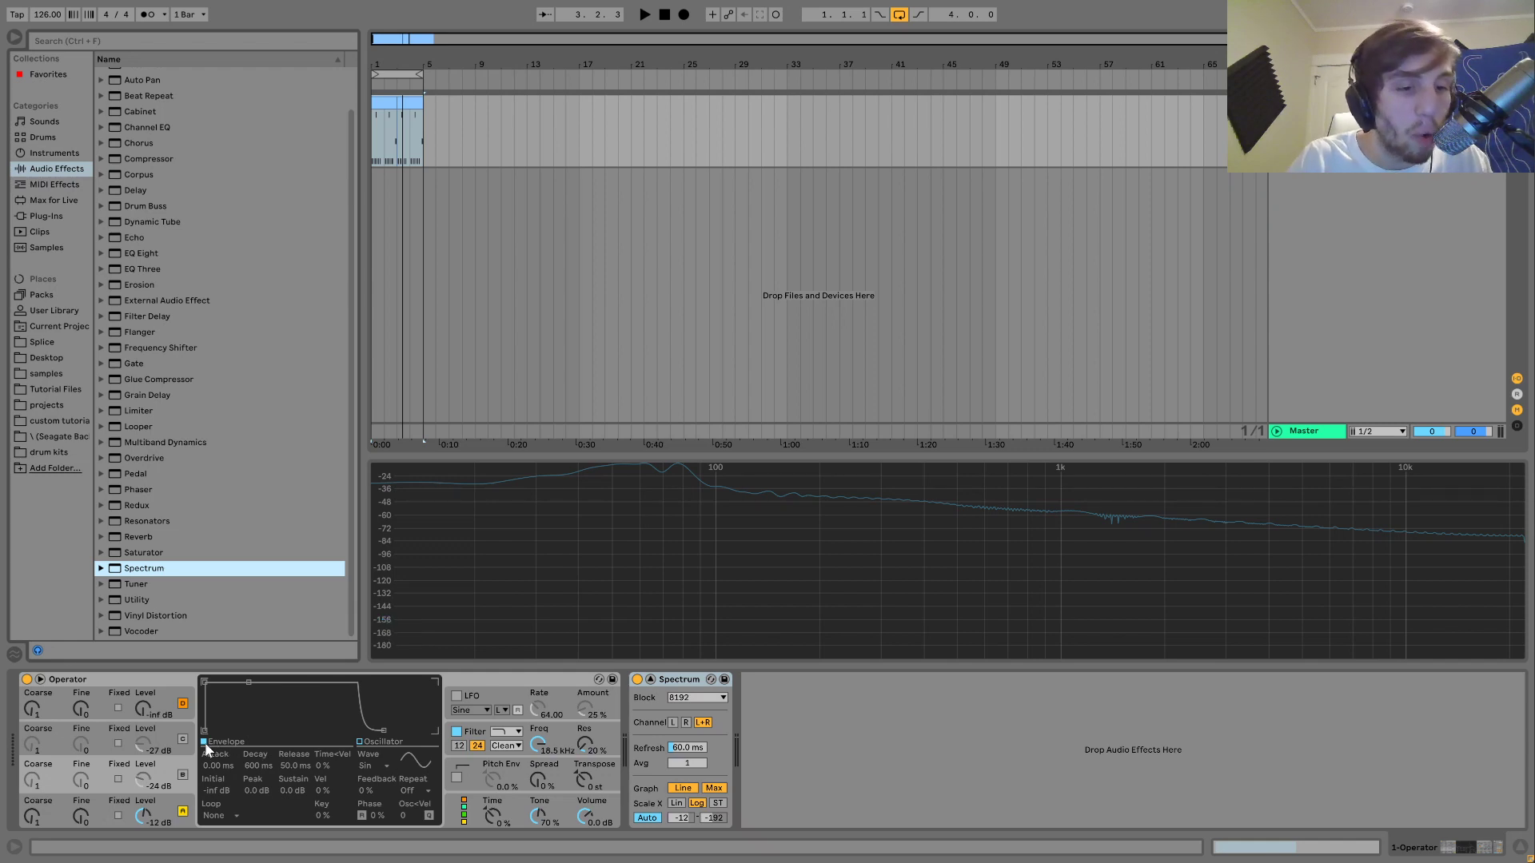
pyautogui.click(182, 776)
pyautogui.click(183, 741)
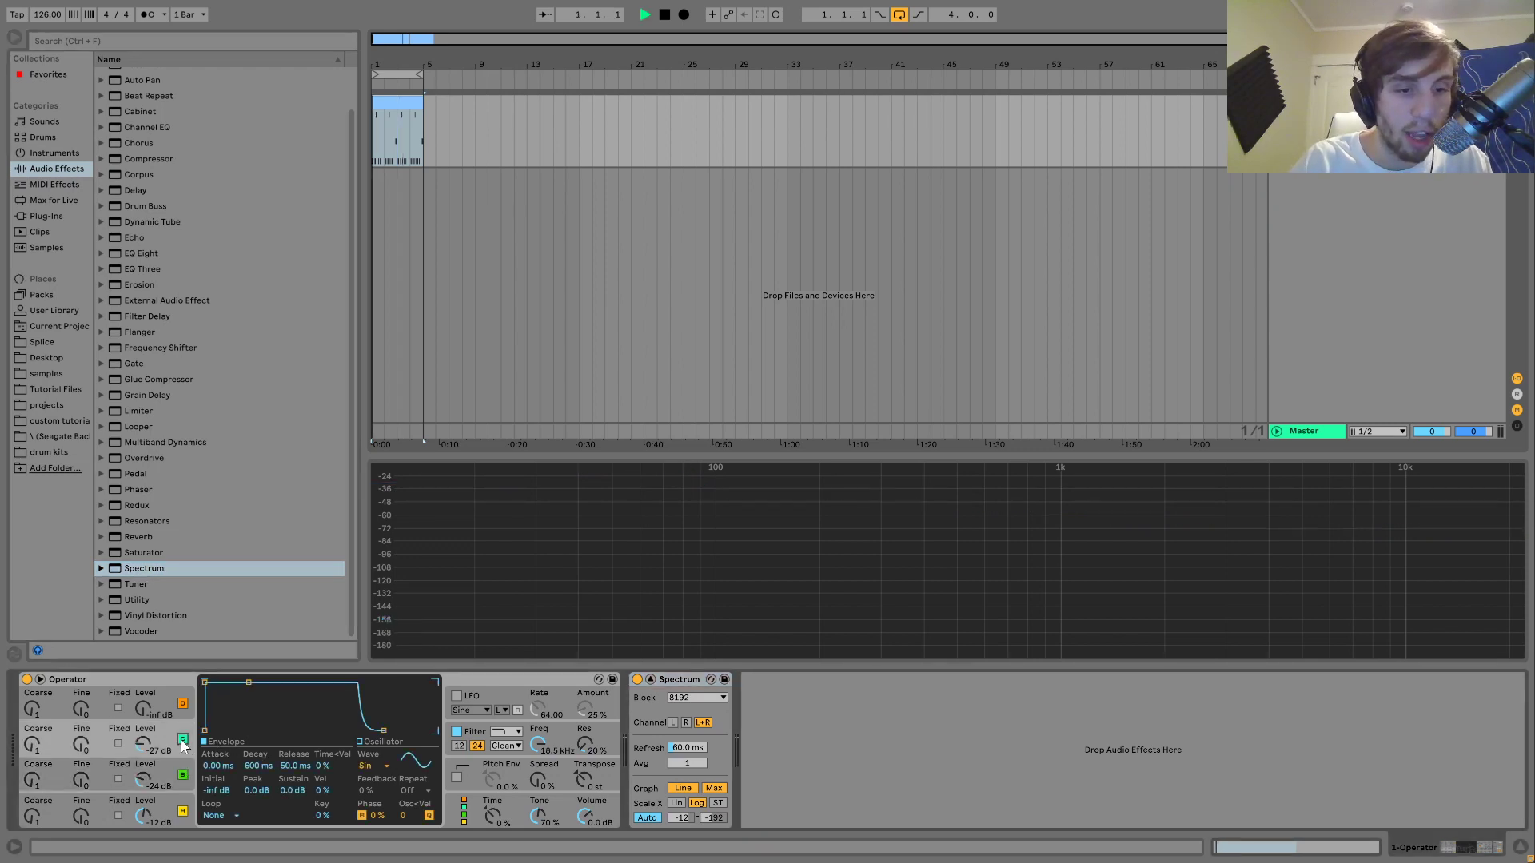
pyautogui.press('space')
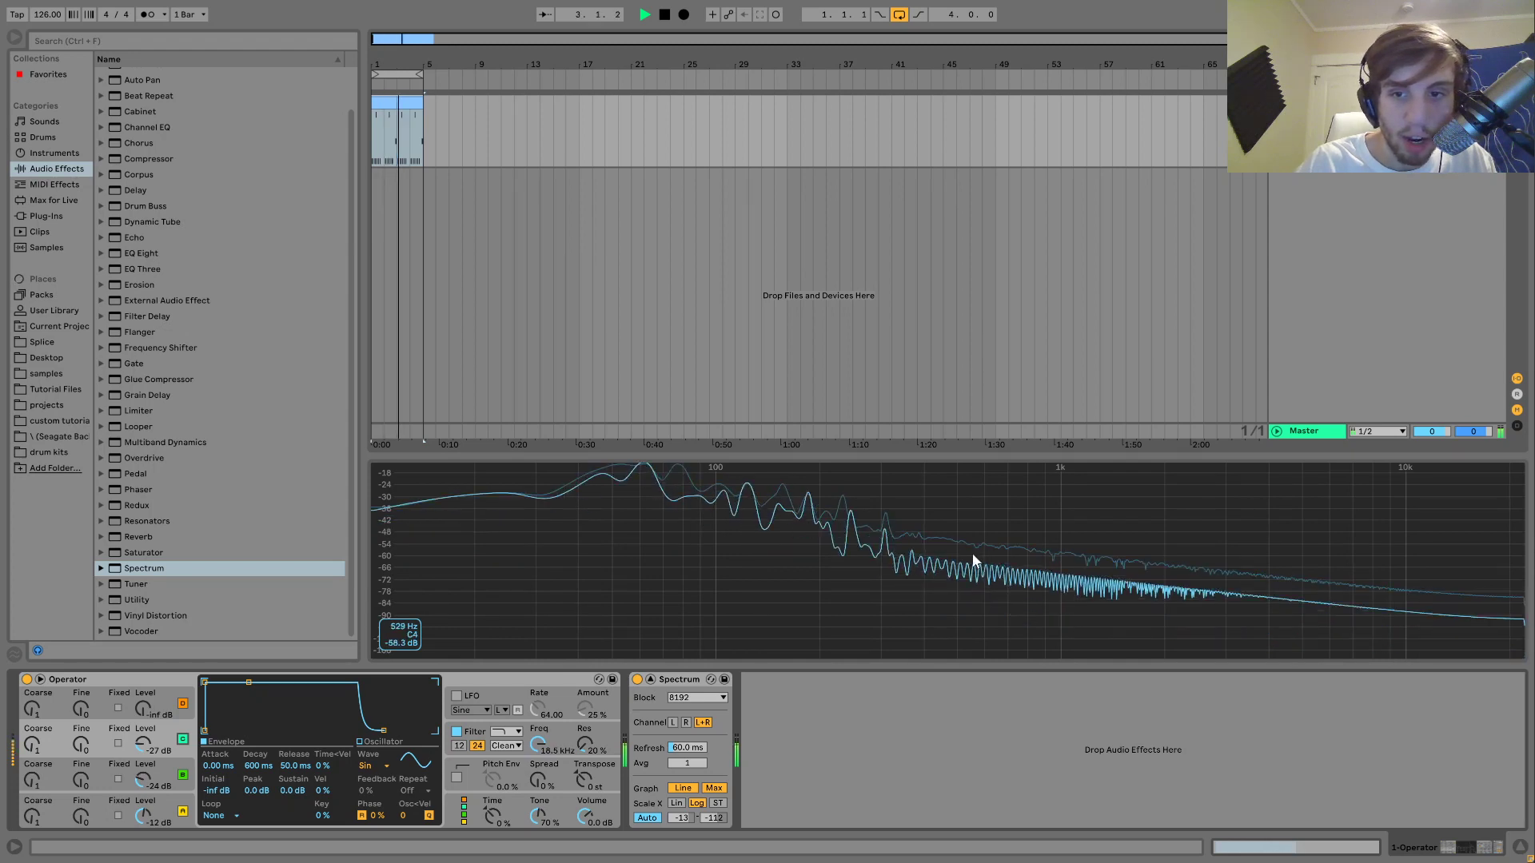
pyautogui.press('space')
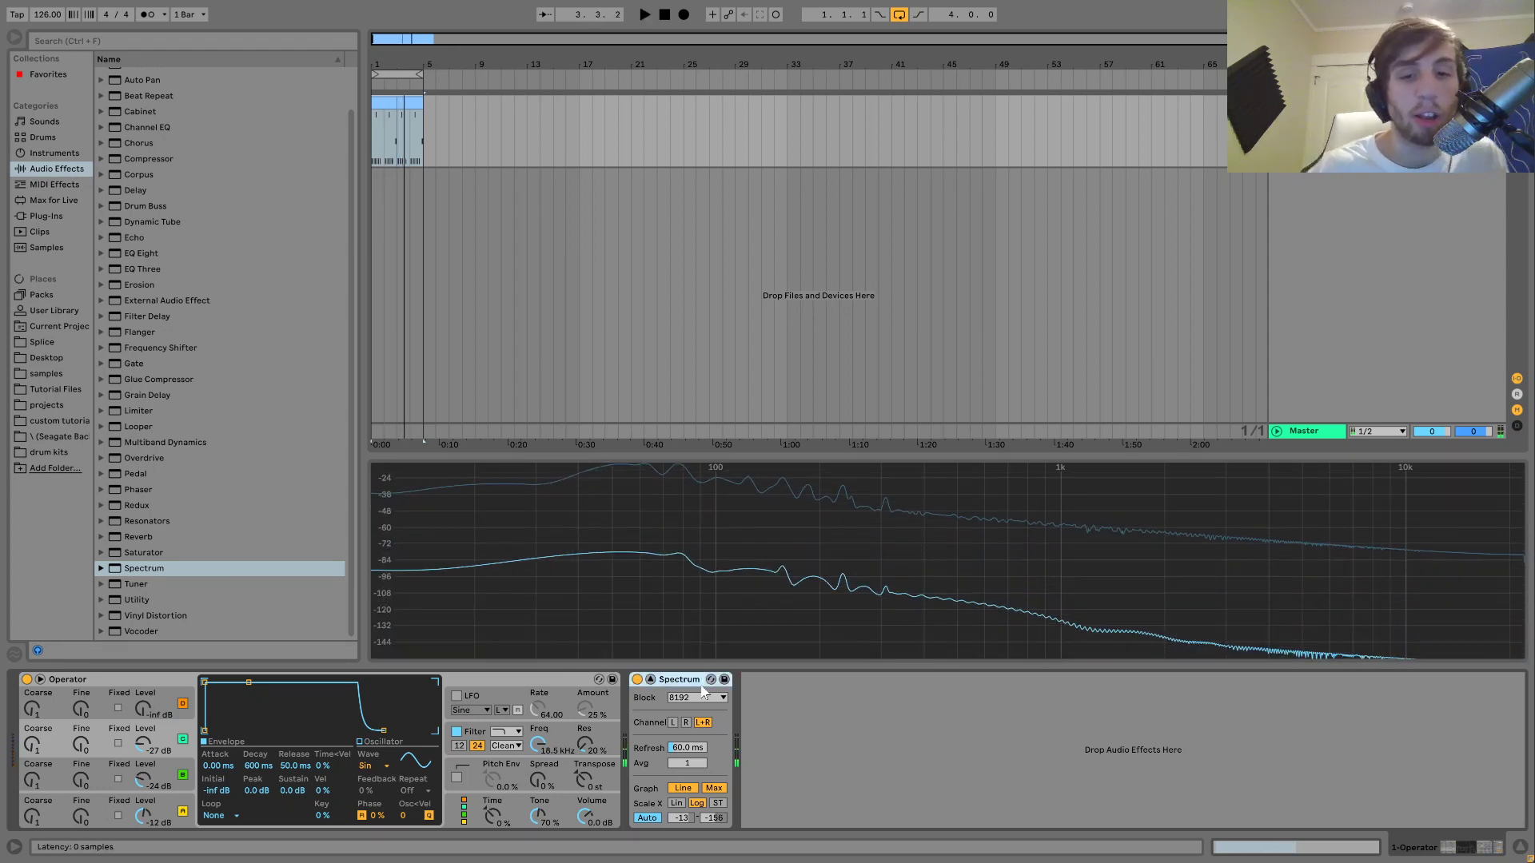
# - Remove the Spectrum effect from the Operator track and audition the bassline
pyautogui.press('Delete')
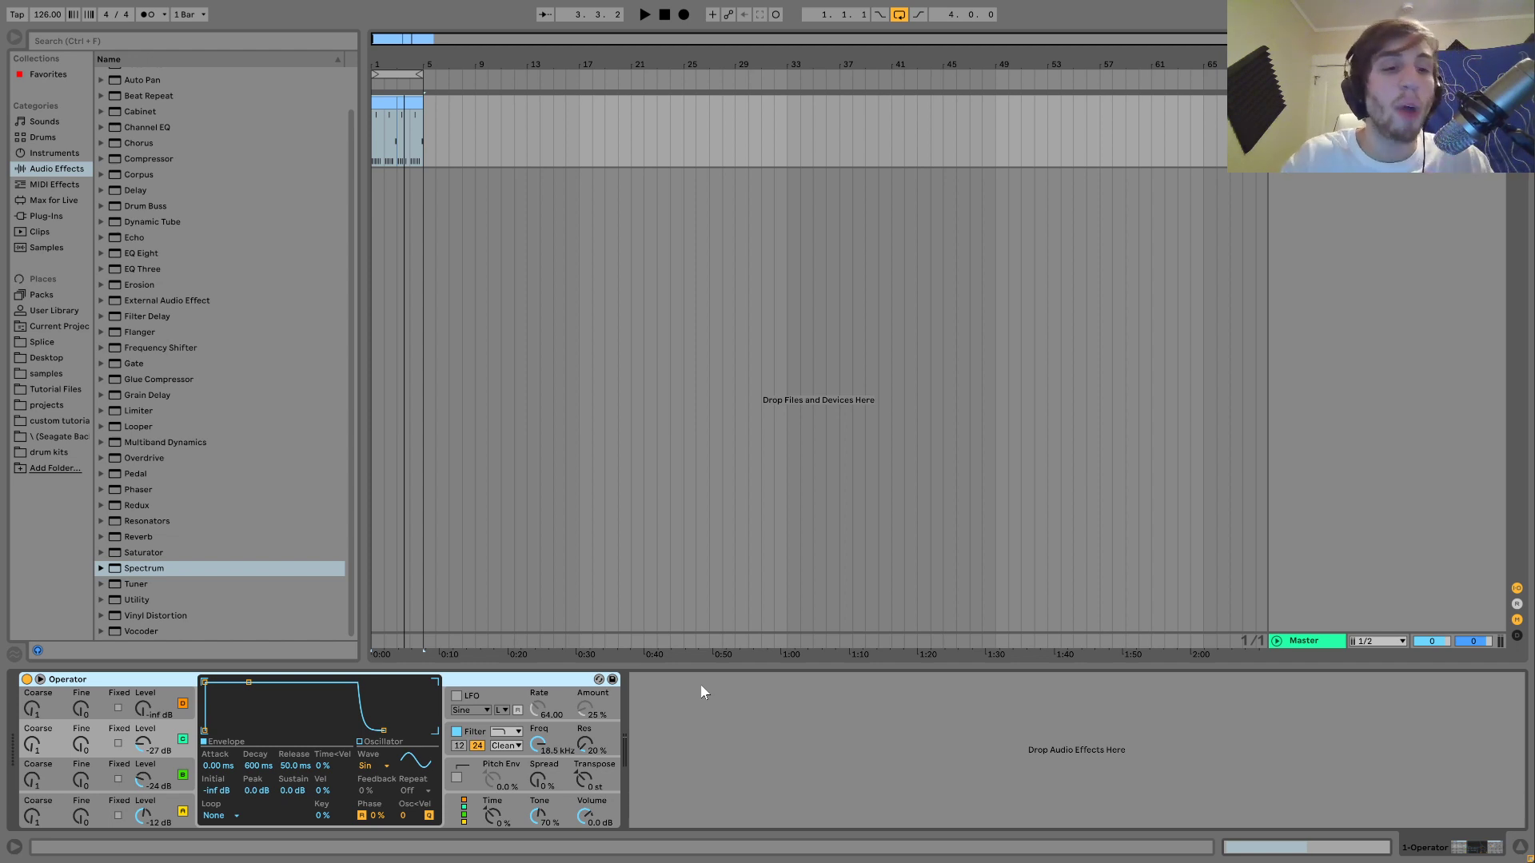
pyautogui.press('space')
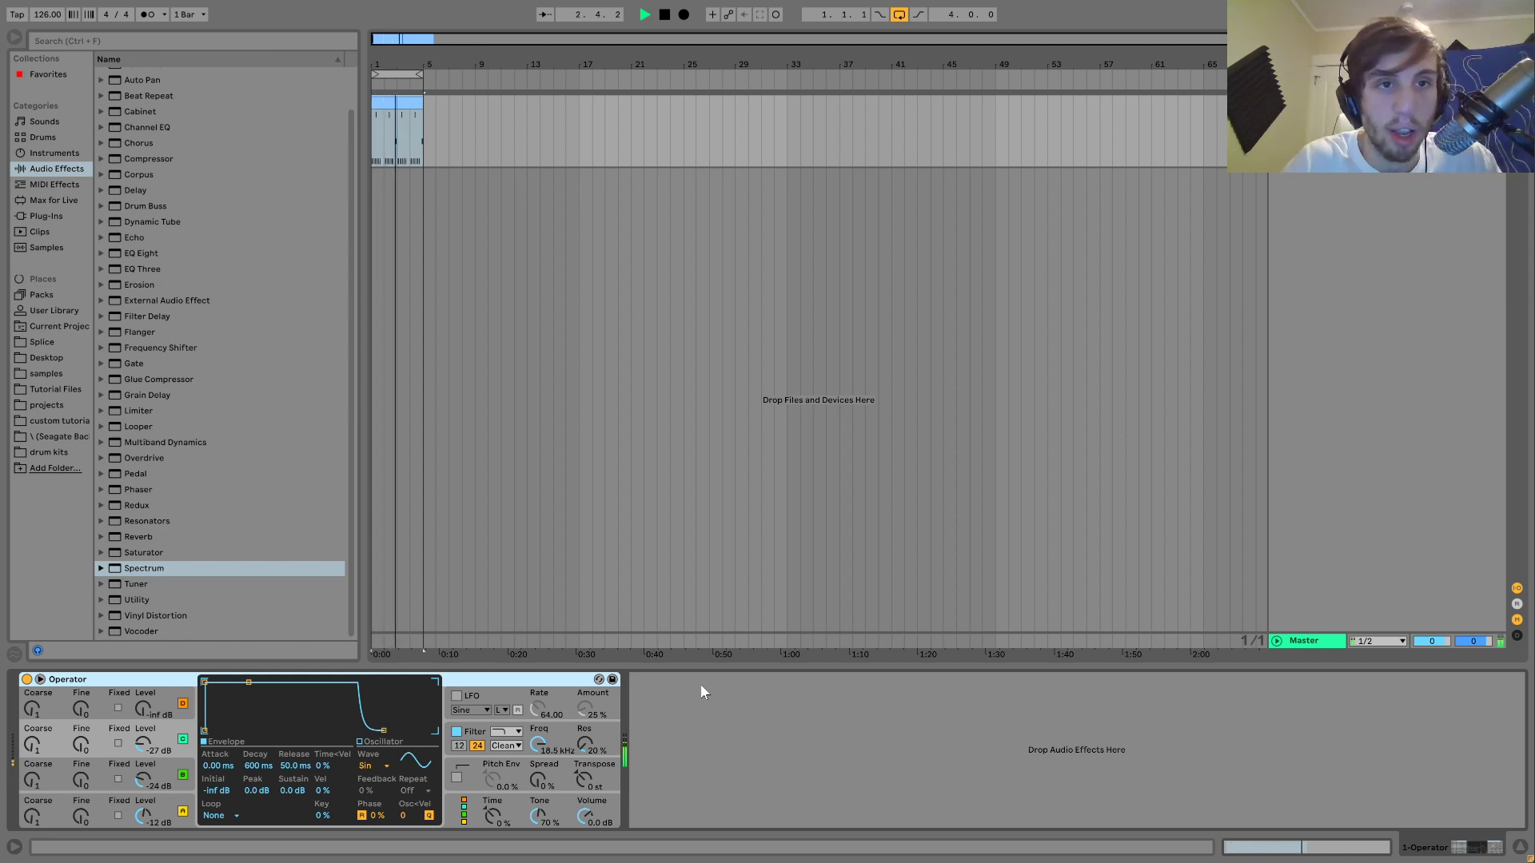
pyautogui.press('space')
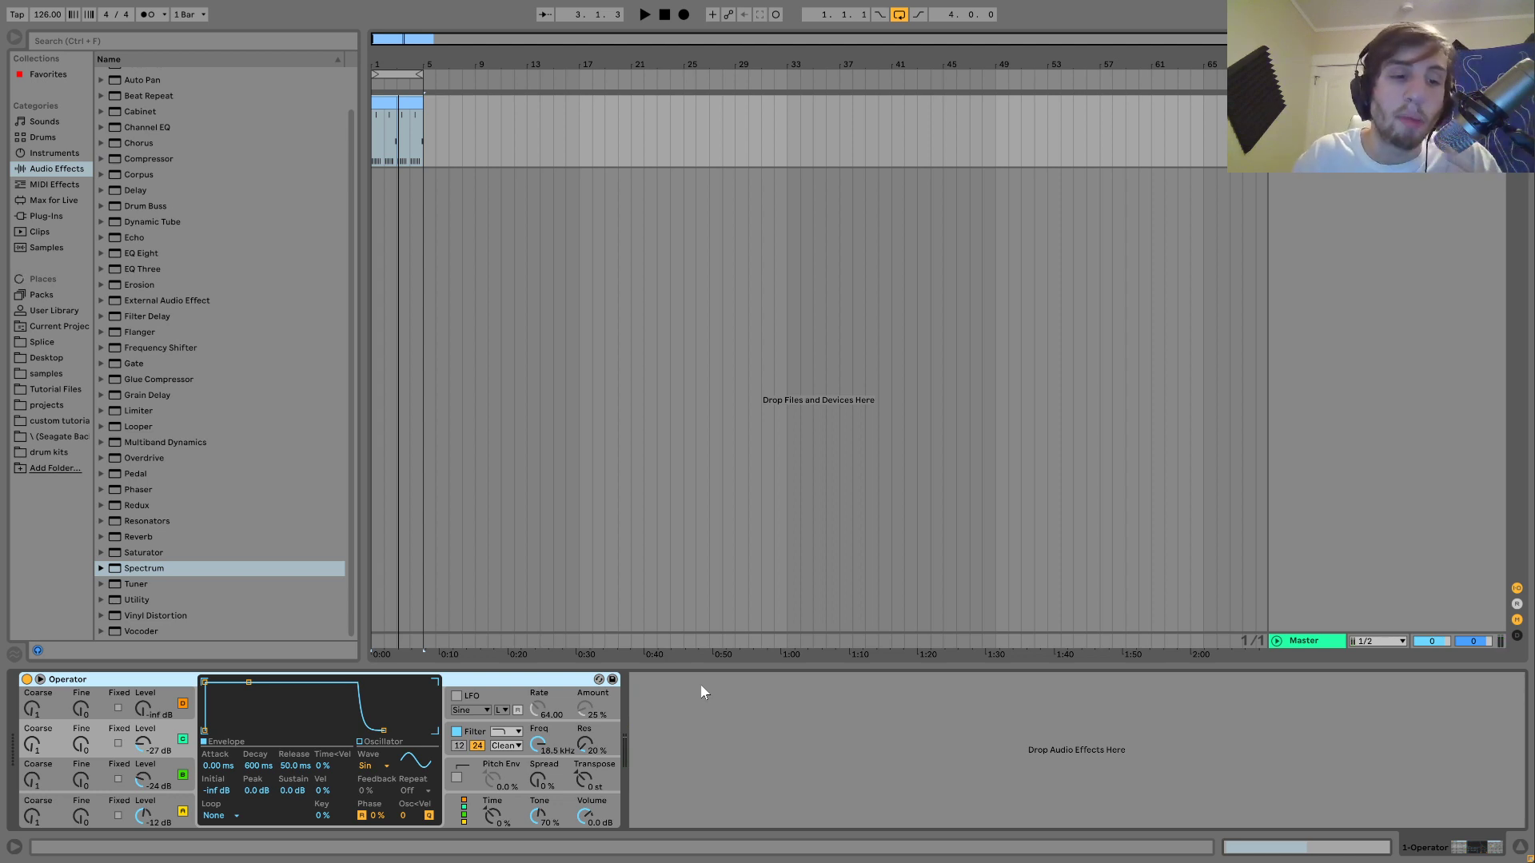
# - Add a Saturator after Operator with its drive at 6 dB and audition the saturated bassline
pyautogui.press('space')
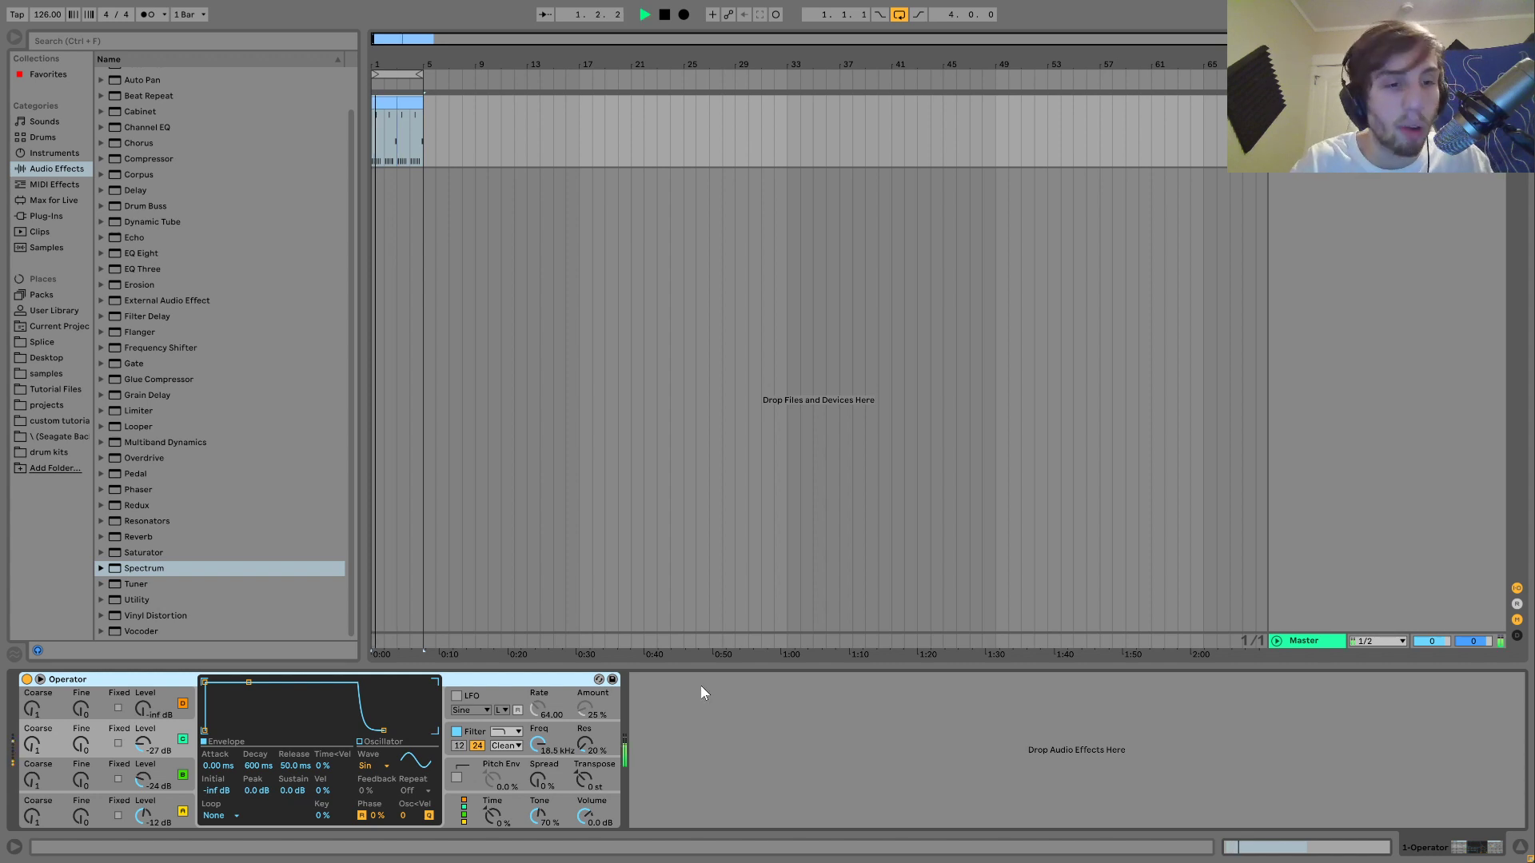
pyautogui.doubleClick(152, 553)
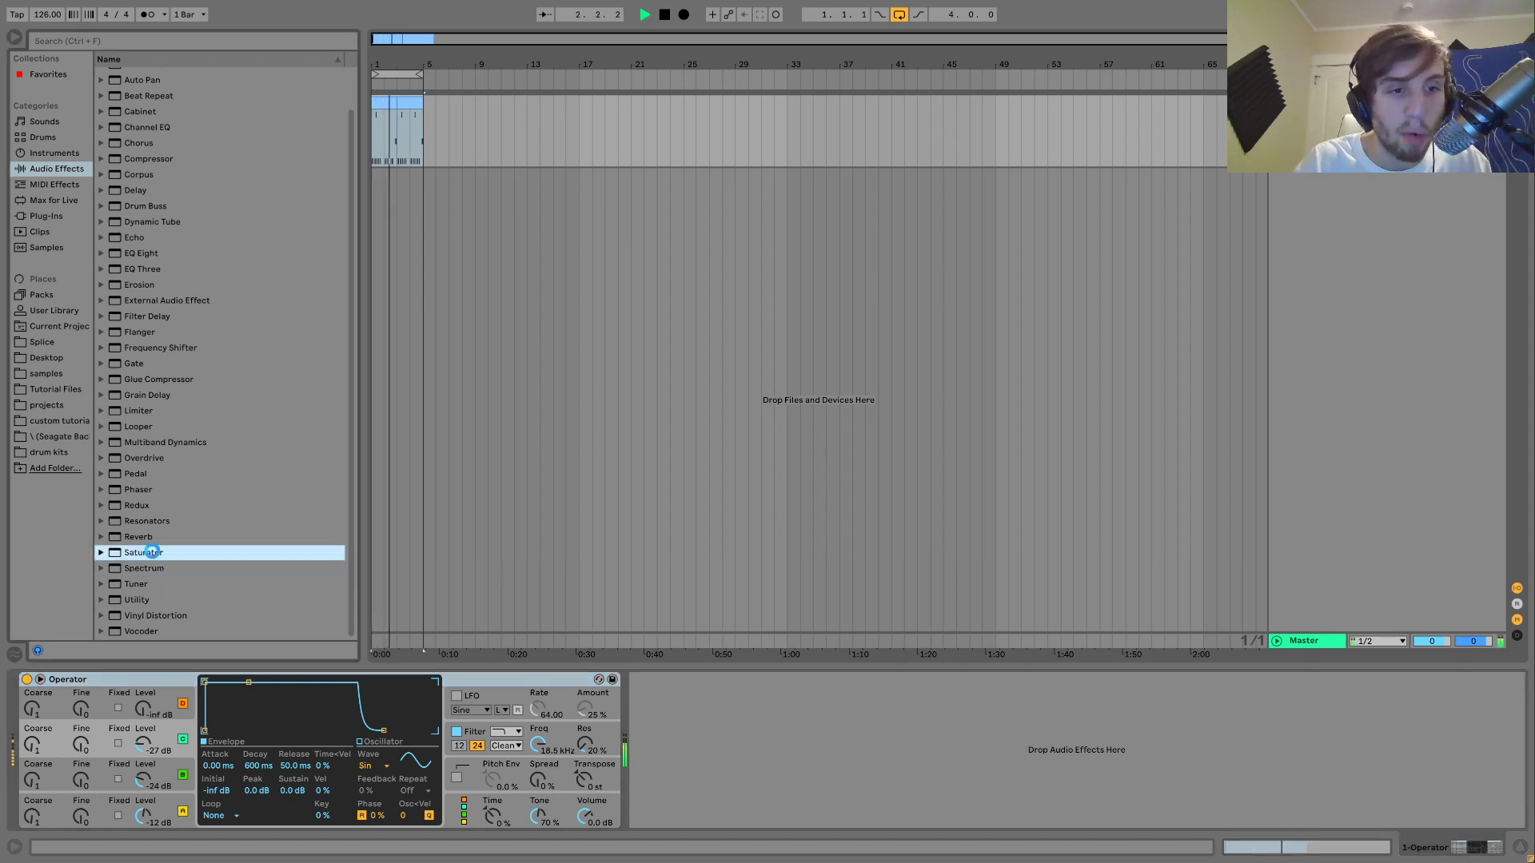
pyautogui.moveTo(639, 721); pyautogui.dragTo(639, 704)
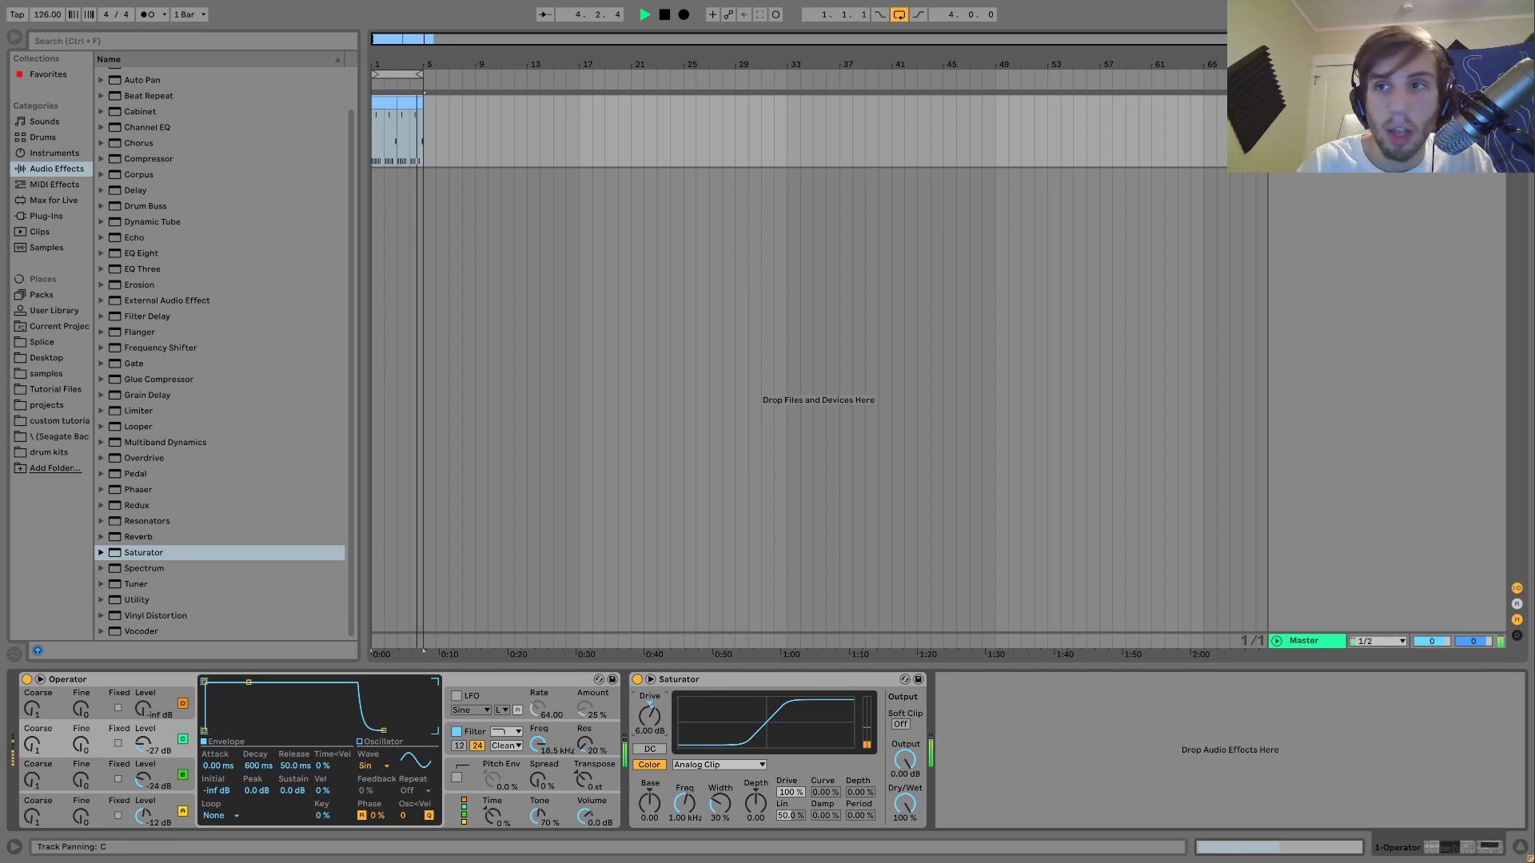
pyautogui.press('space')
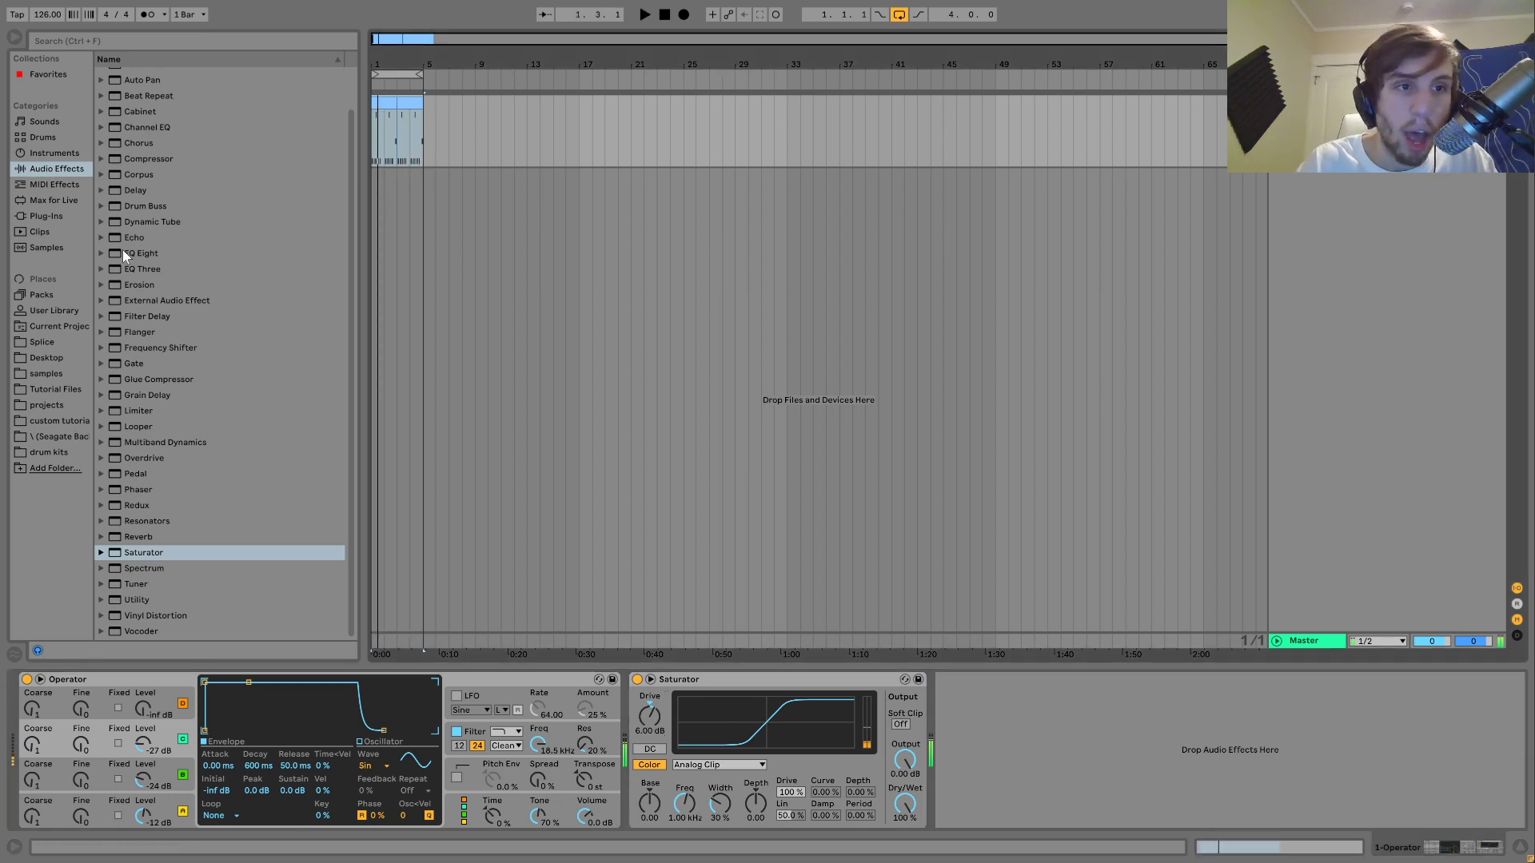
# - Add EQ Eight after the Saturator, cutting 4.83 dB at 95.8 Hz and boosting the low band 5.58 dB at 46.4 Hz
pyautogui.click(129, 253)
pyautogui.moveTo(1205, 617); pyautogui.dragTo(1071, 757)
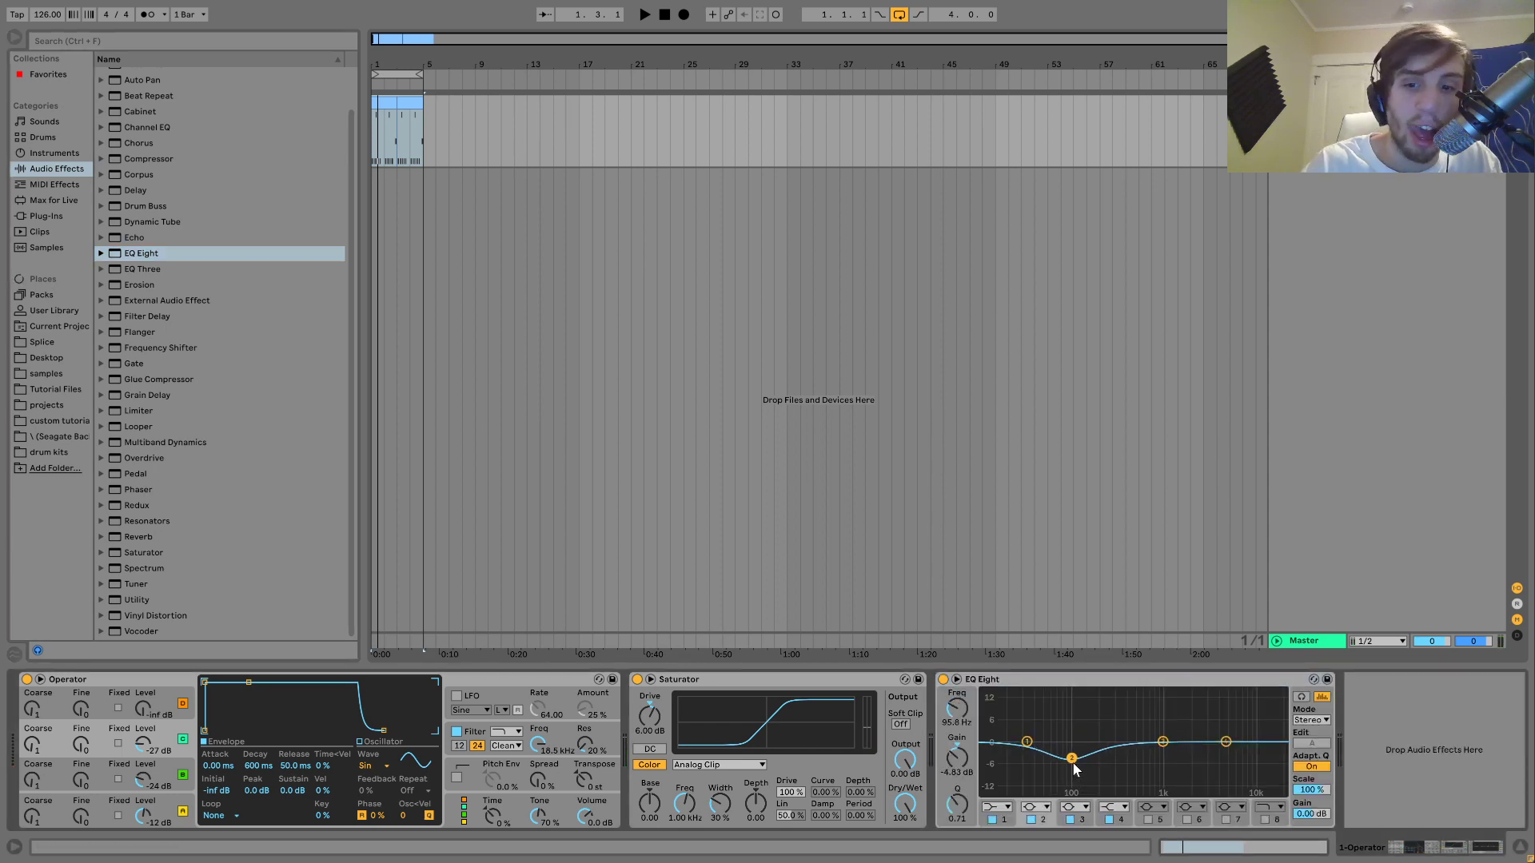
pyautogui.moveTo(971, 803); pyautogui.dragTo(1043, 723)
pyautogui.press('space')
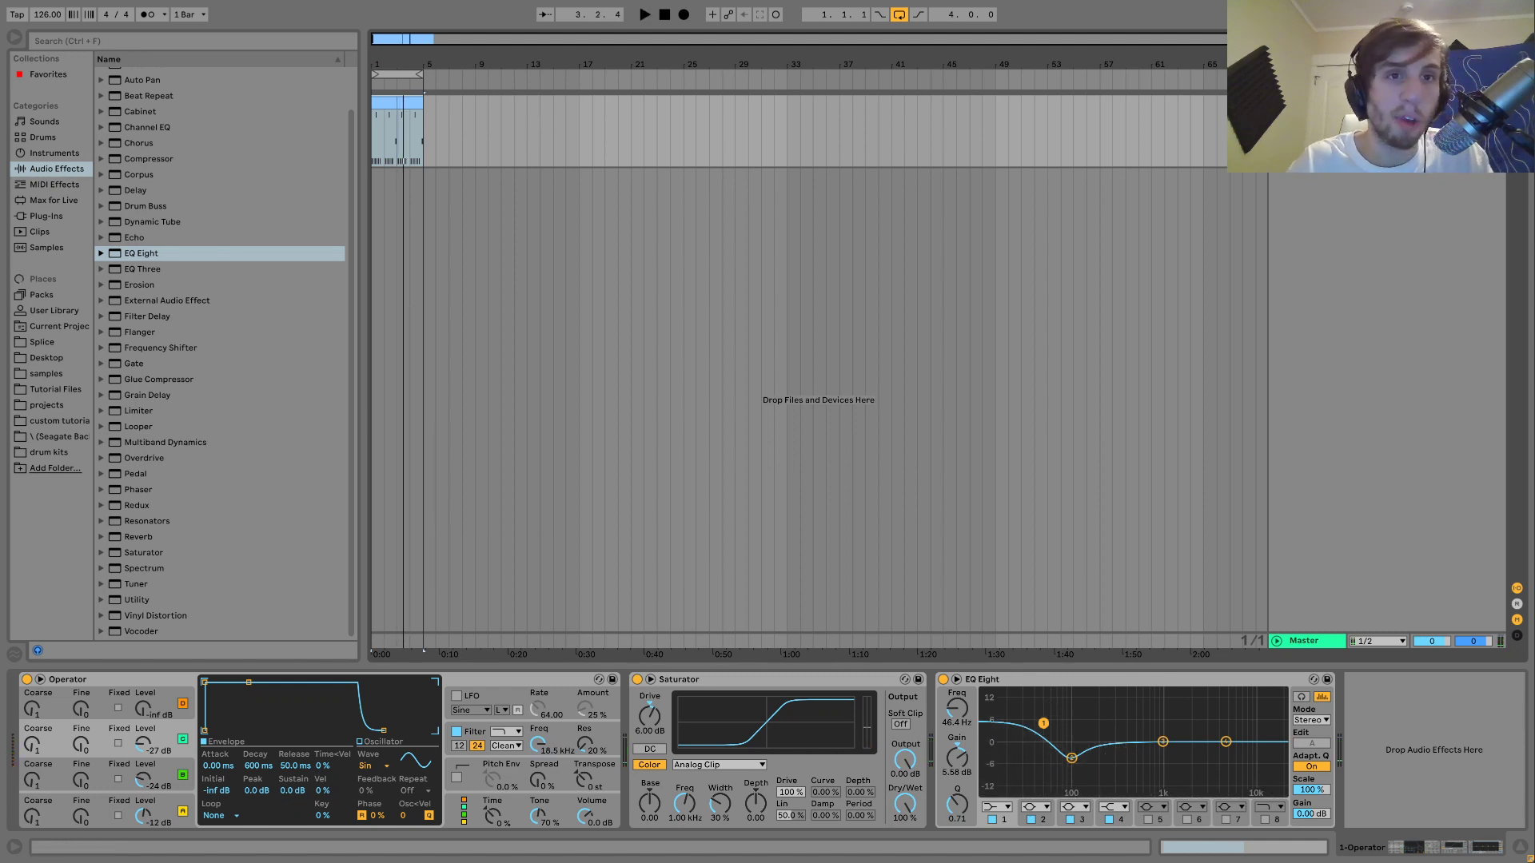
# - Create a second MIDI track and paste a copy of the four-bar bassline onto it starting at bar 5
pyautogui.hotkey('ctrl', 'shift', 't')
pyautogui.moveTo(425, 103); pyautogui.dragTo(377, 100)
pyautogui.click(421, 196)
pyautogui.hotkey('ctrl', 'v')
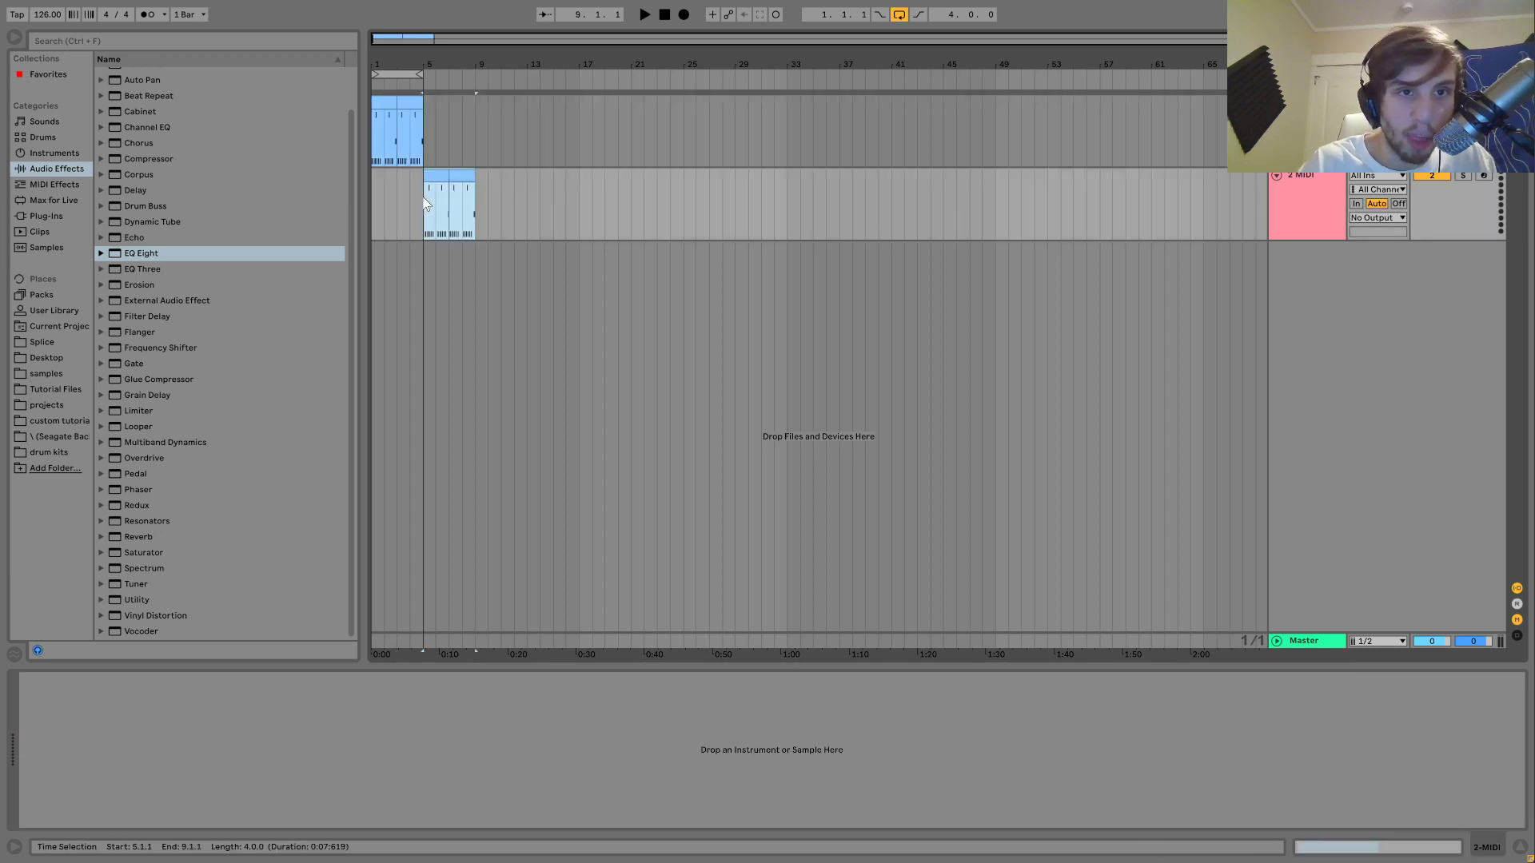
# - Load the Analog instrument on the second track, set oscillator 1 to a rectangle wave, and audition it over bars 5 to 9
pyautogui.click(64, 153)
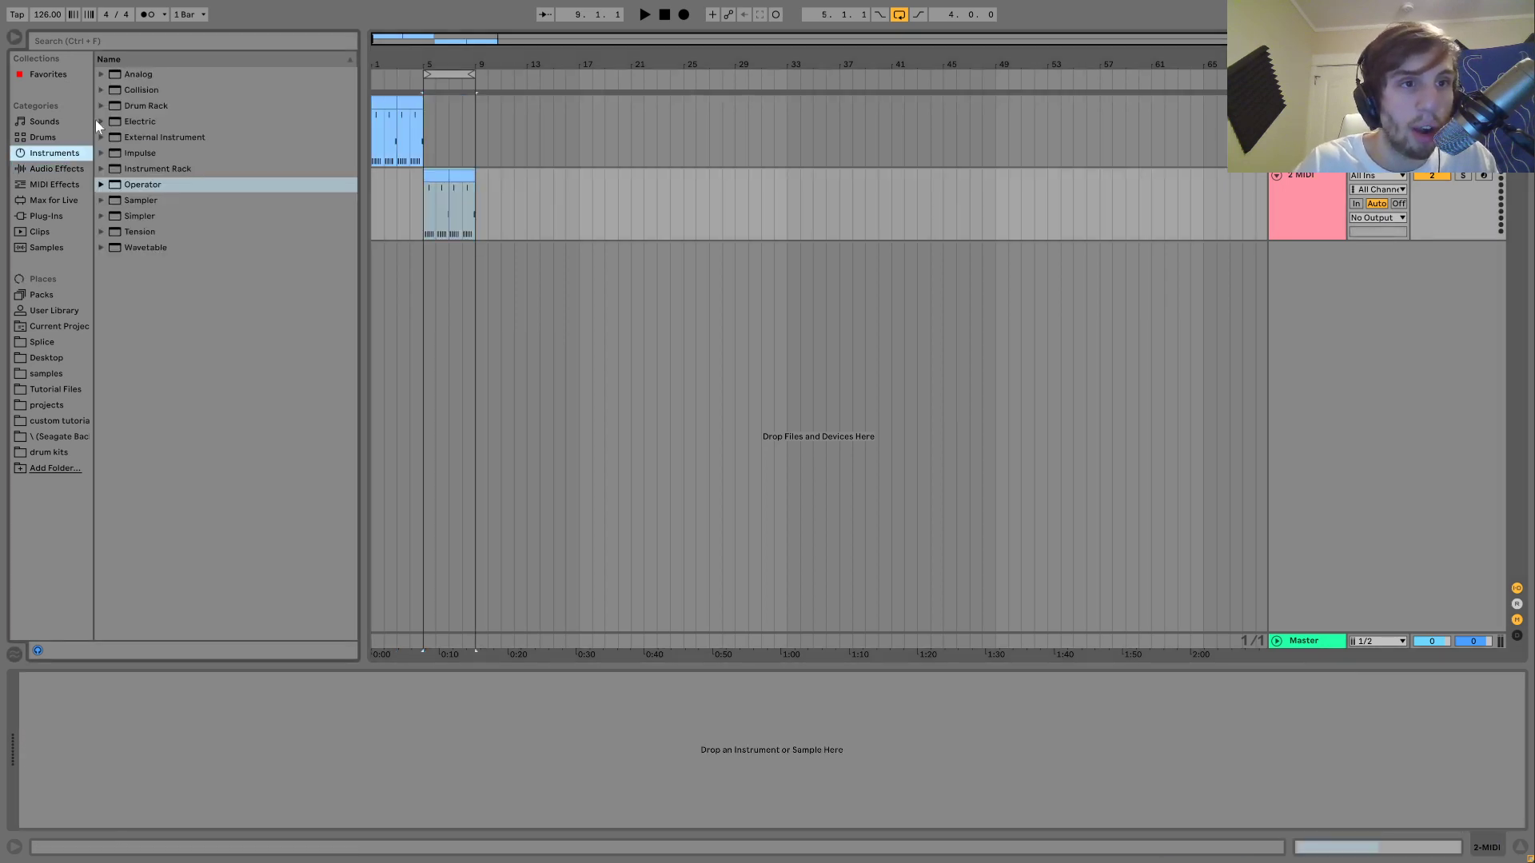
pyautogui.click(127, 76)
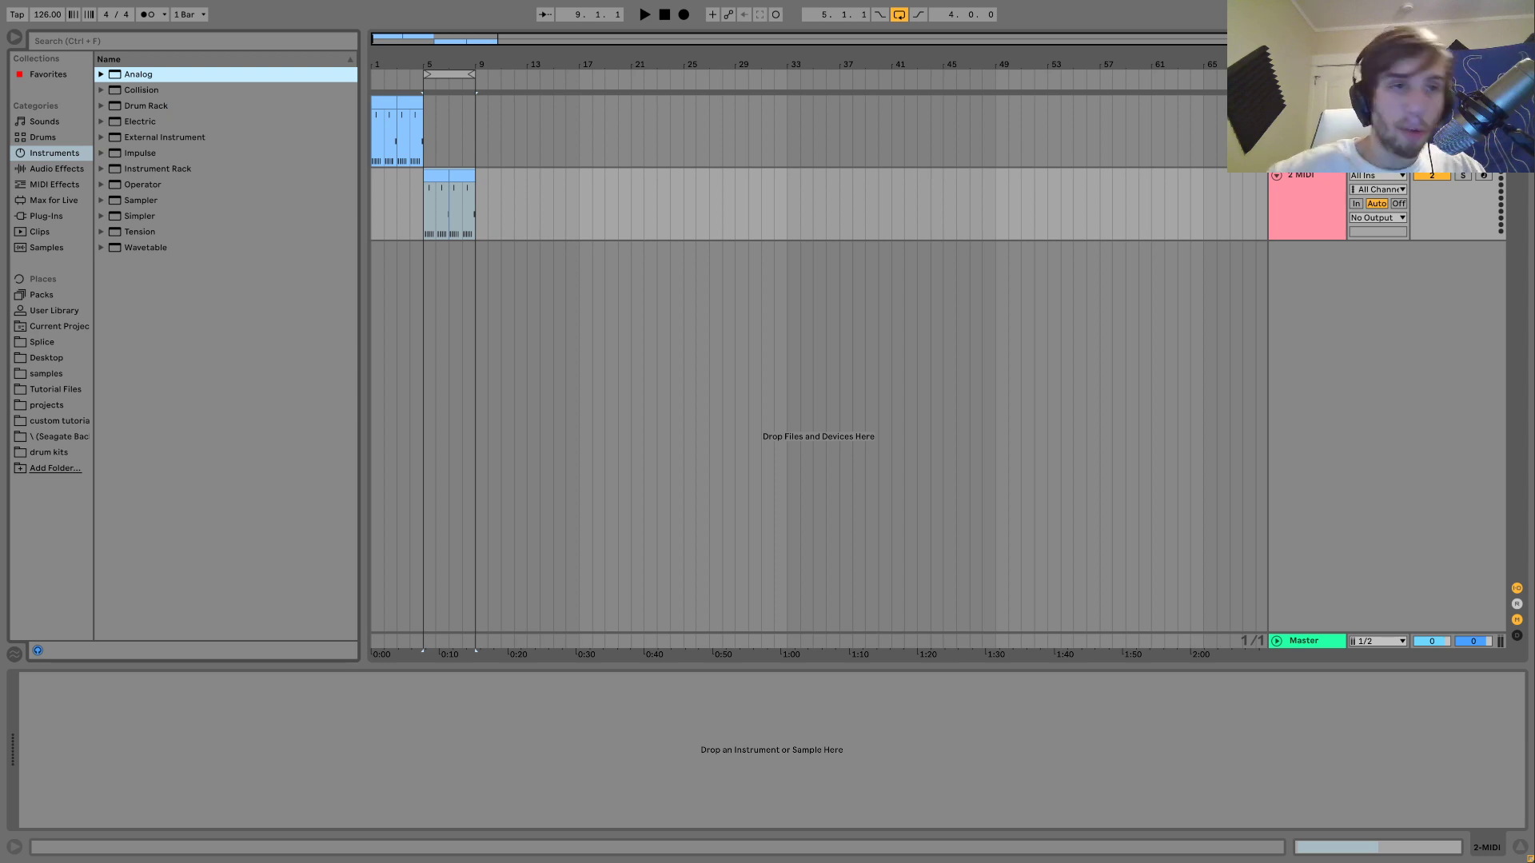
pyautogui.press('Return')
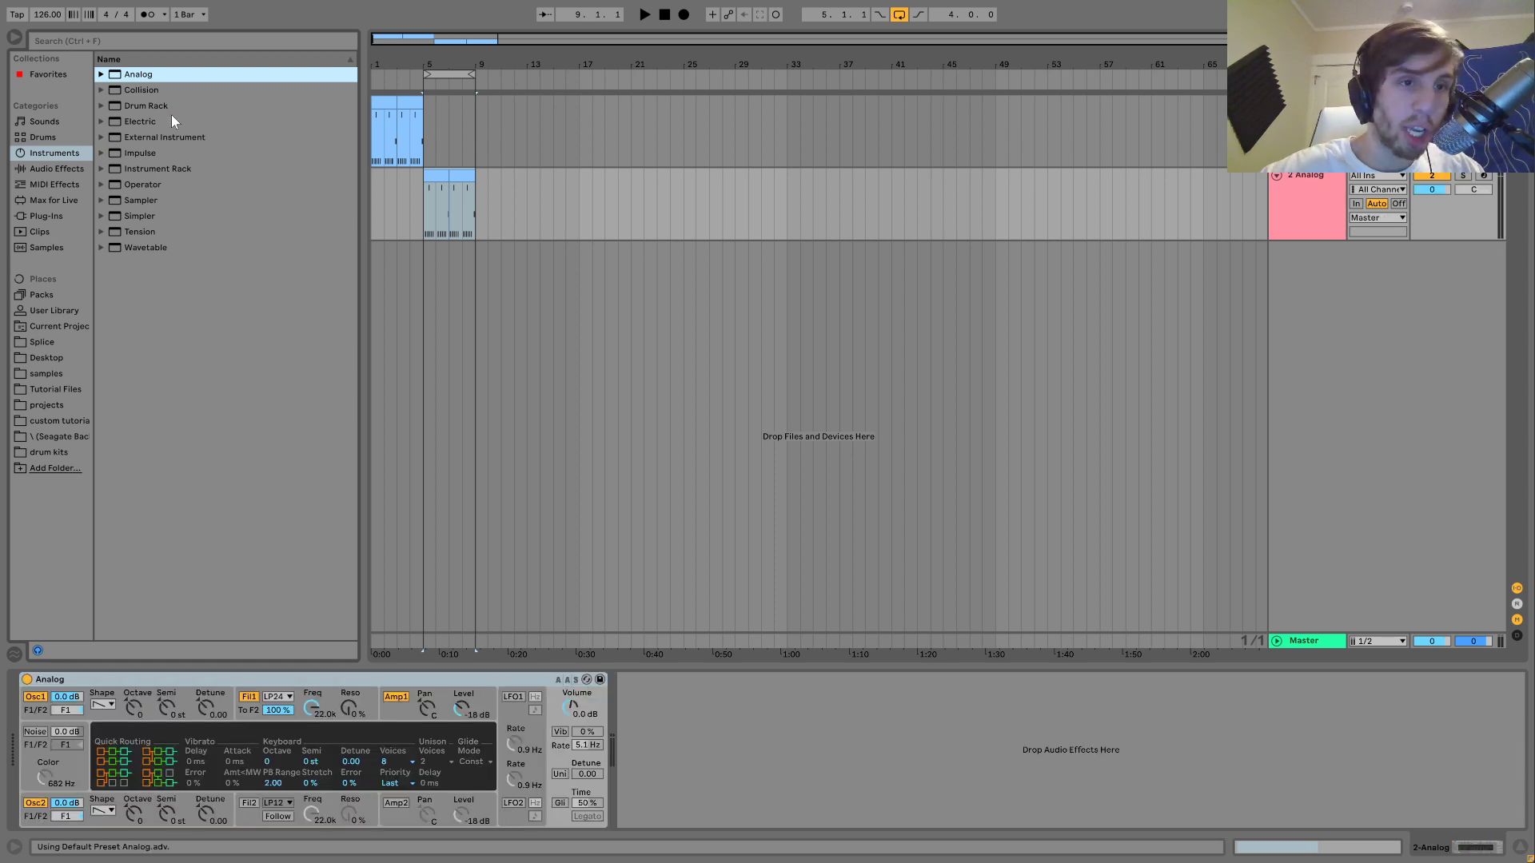
pyautogui.click(107, 704)
pyautogui.click(107, 741)
pyautogui.press('space')
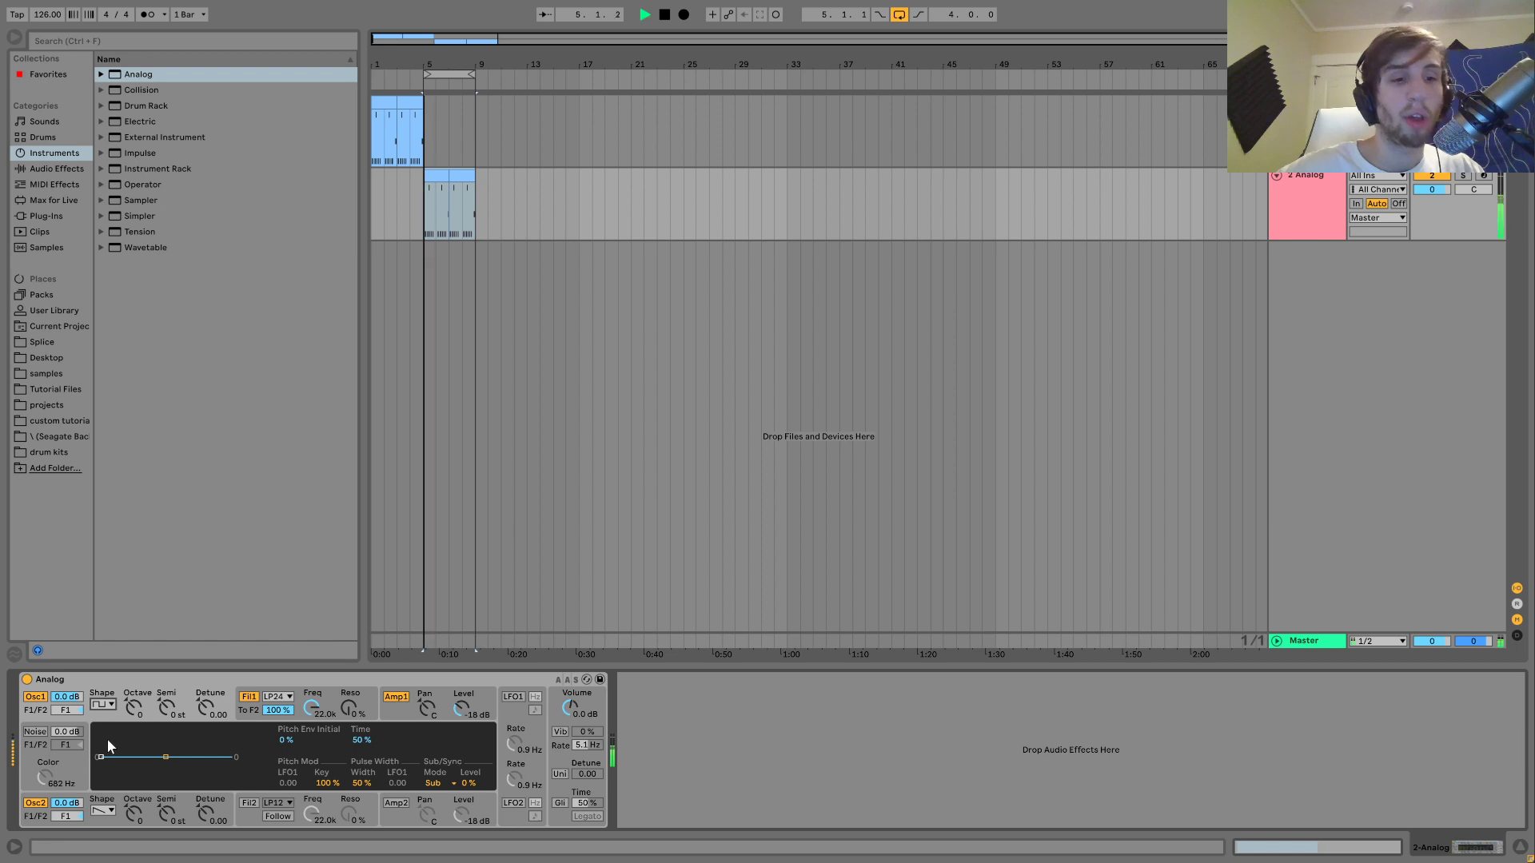
pyautogui.press('space')
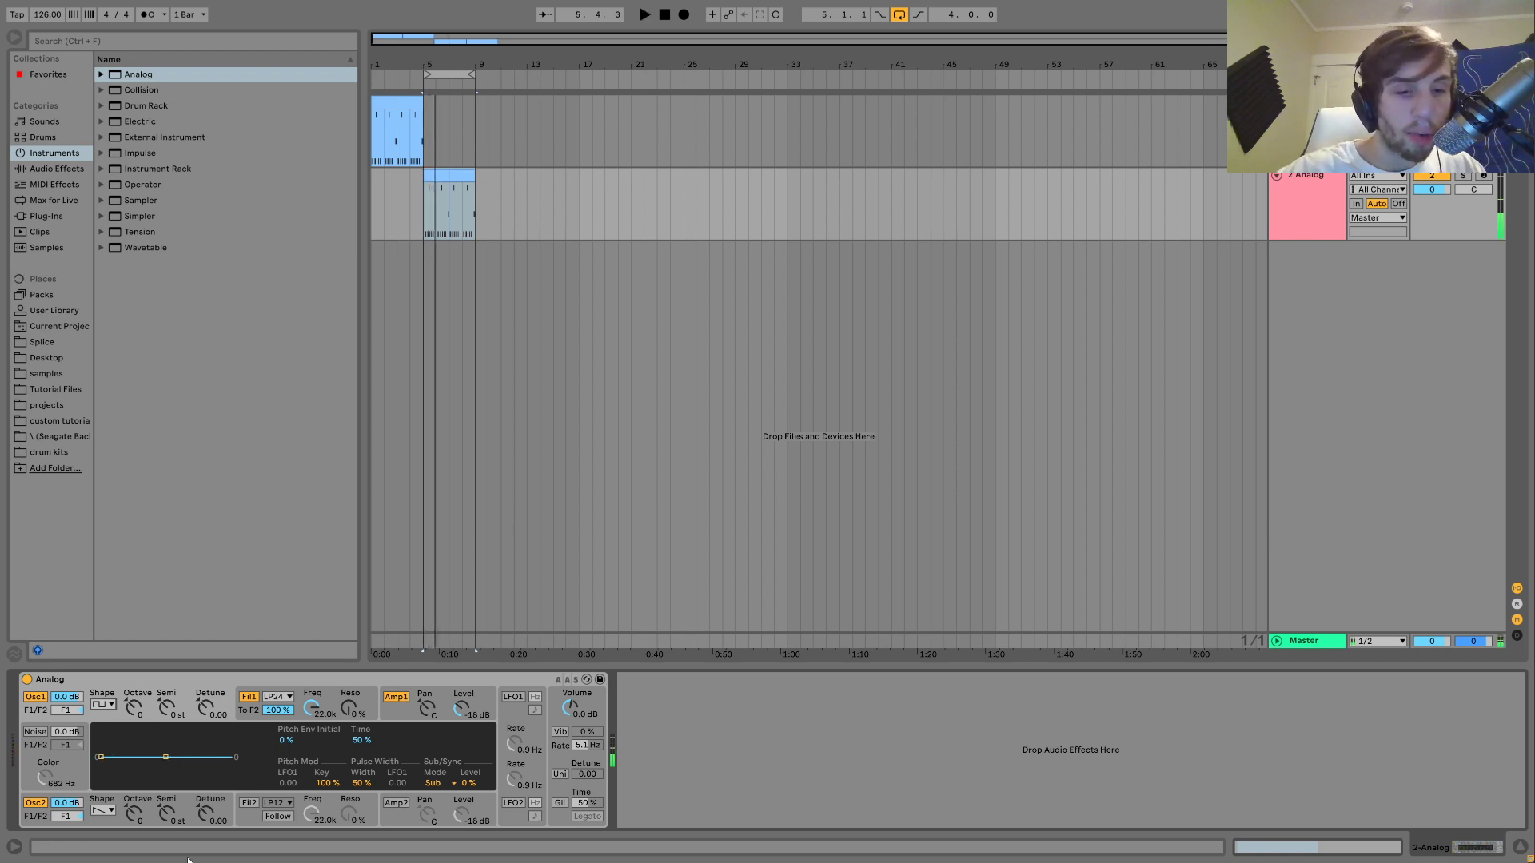
# - Set Analog's Amp 1 envelope to 2.30 s decay with zero sustain, and lower oscillator 1's level to -0.8 dB
pyautogui.click(383, 716)
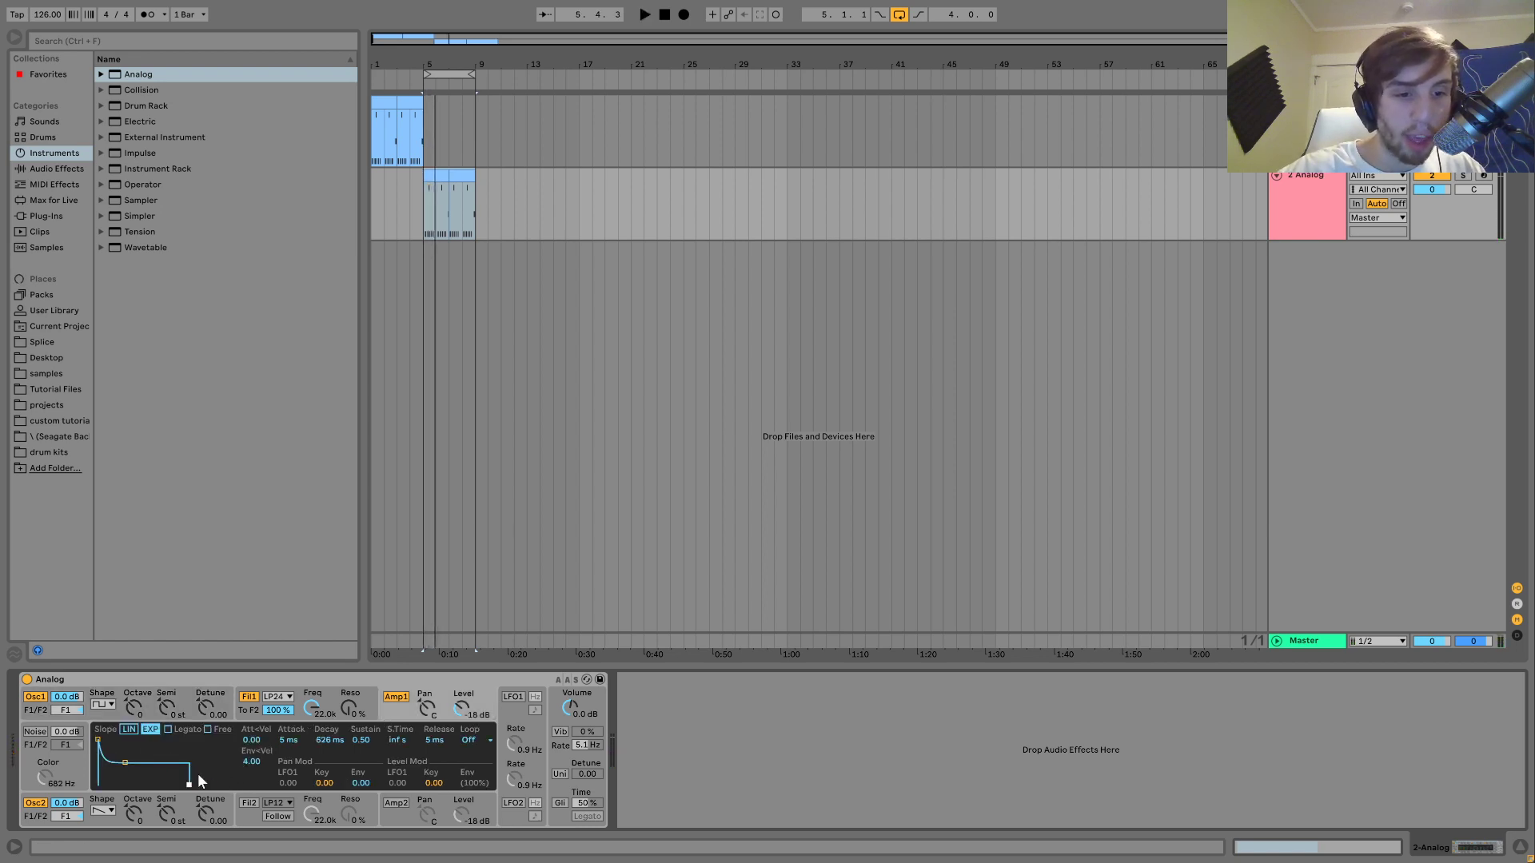
pyautogui.press('space')
pyautogui.moveTo(125, 763)
pyautogui.mouseDown()
pyautogui.moveTo(116, 779)
pyautogui.moveTo(134, 787)
pyautogui.mouseUp()
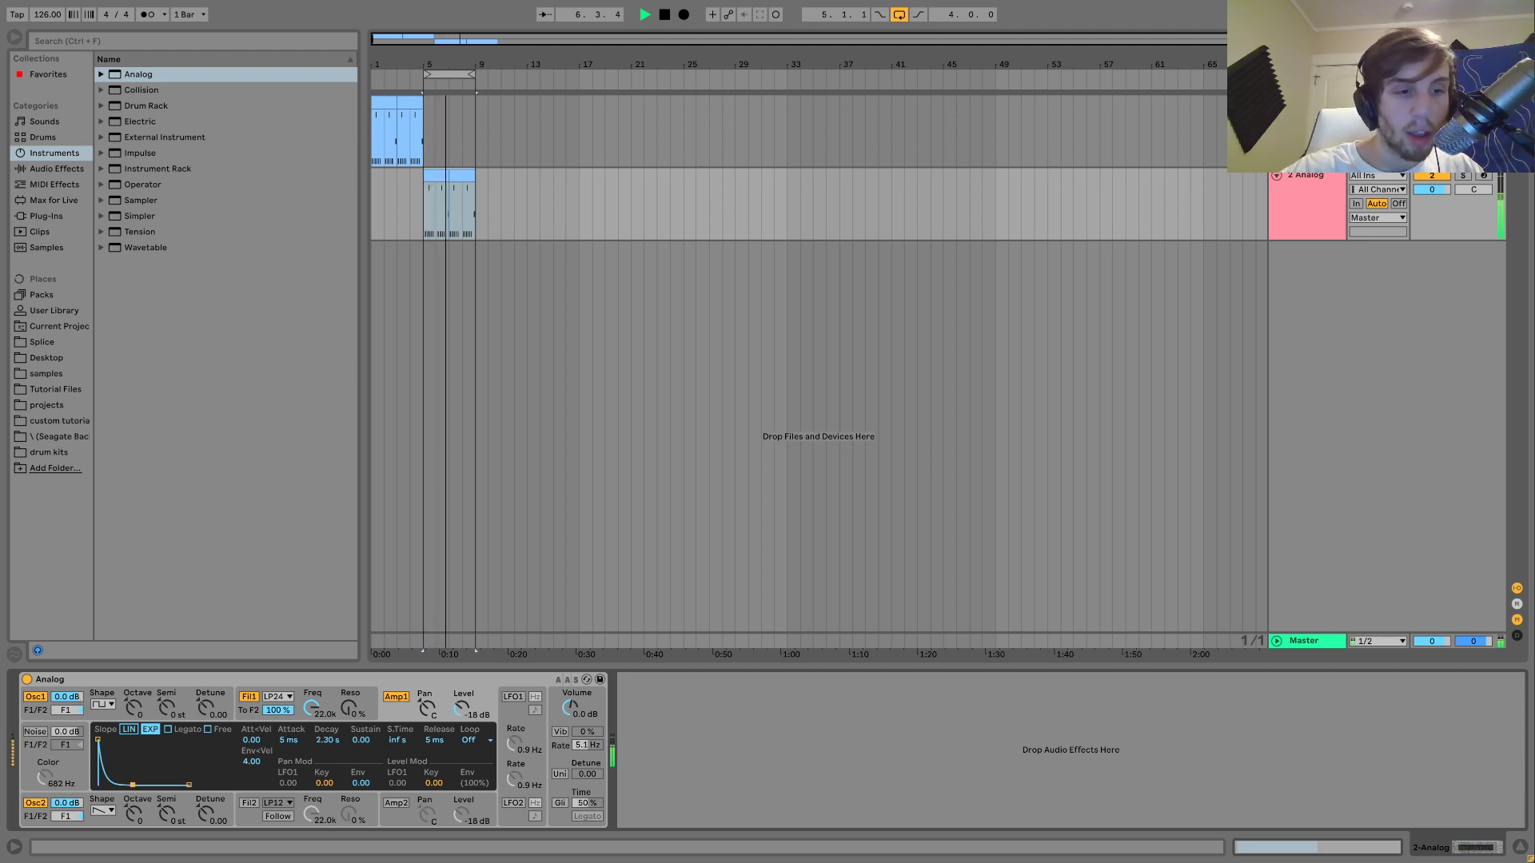
pyautogui.moveTo(80, 698); pyautogui.dragTo(80, 702)
pyautogui.press('space')
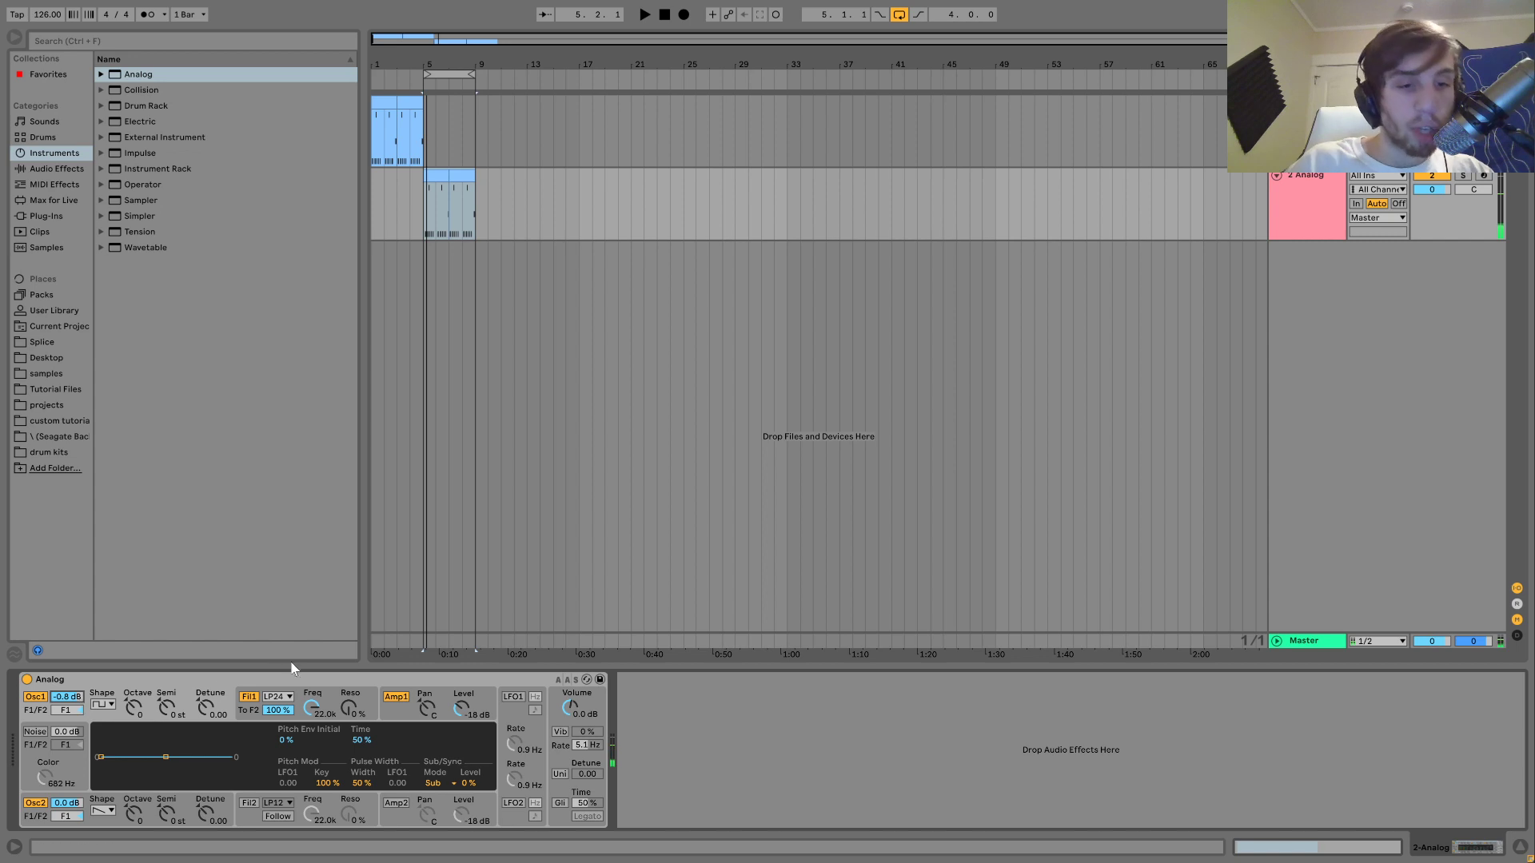
# - Lower Analog's filter 1 frequency to 118 Hz, with filter envelope sustain at 0 and envelope frequency modulation at 2.05
pyautogui.moveTo(310, 708); pyautogui.dragTo(311, 744)
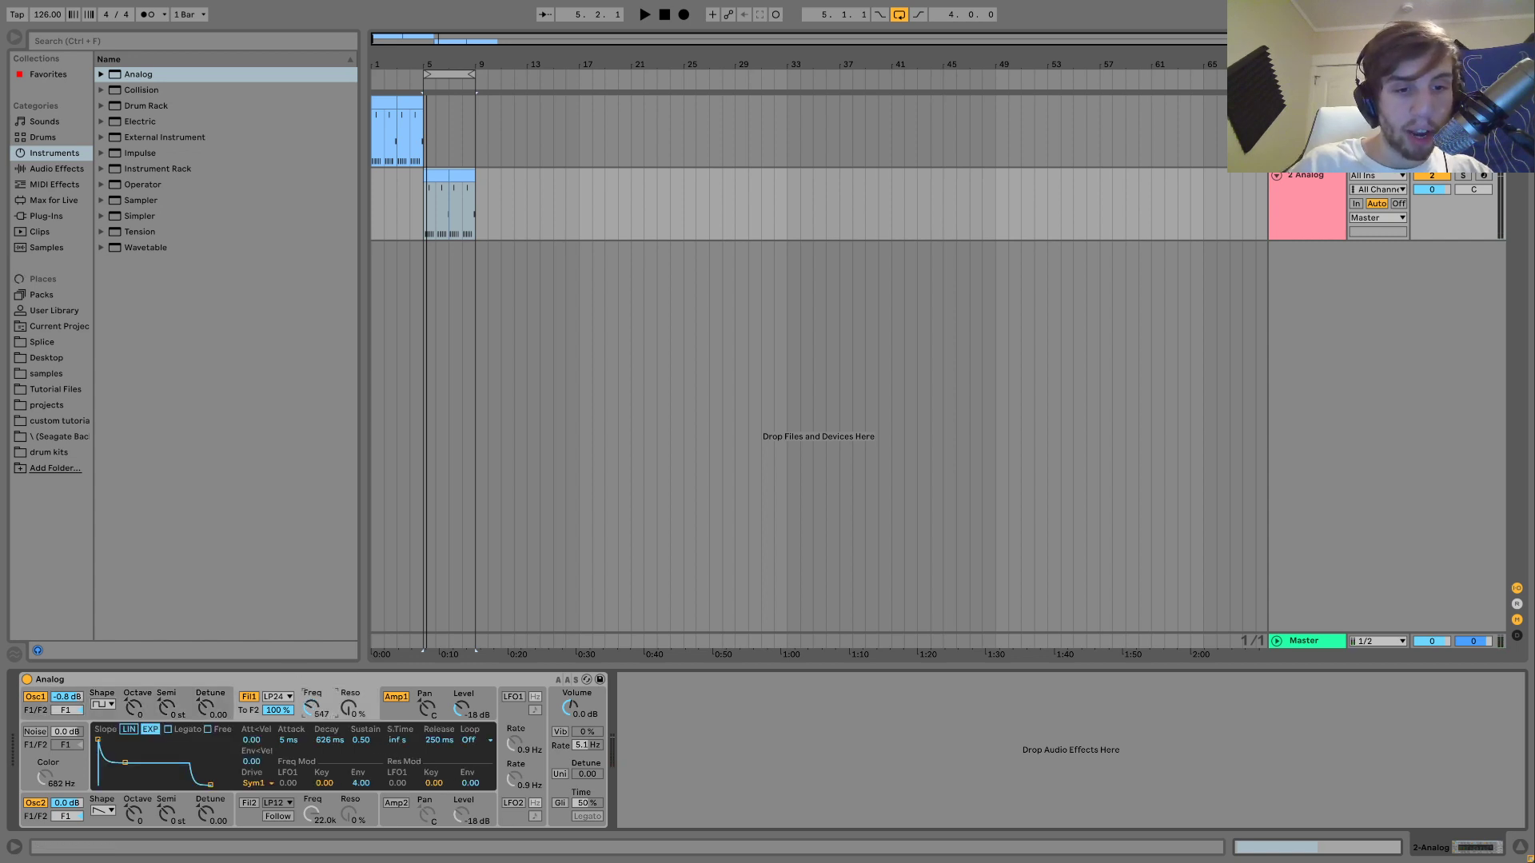
pyautogui.press('space')
pyautogui.moveTo(360, 740); pyautogui.dragTo(361, 779)
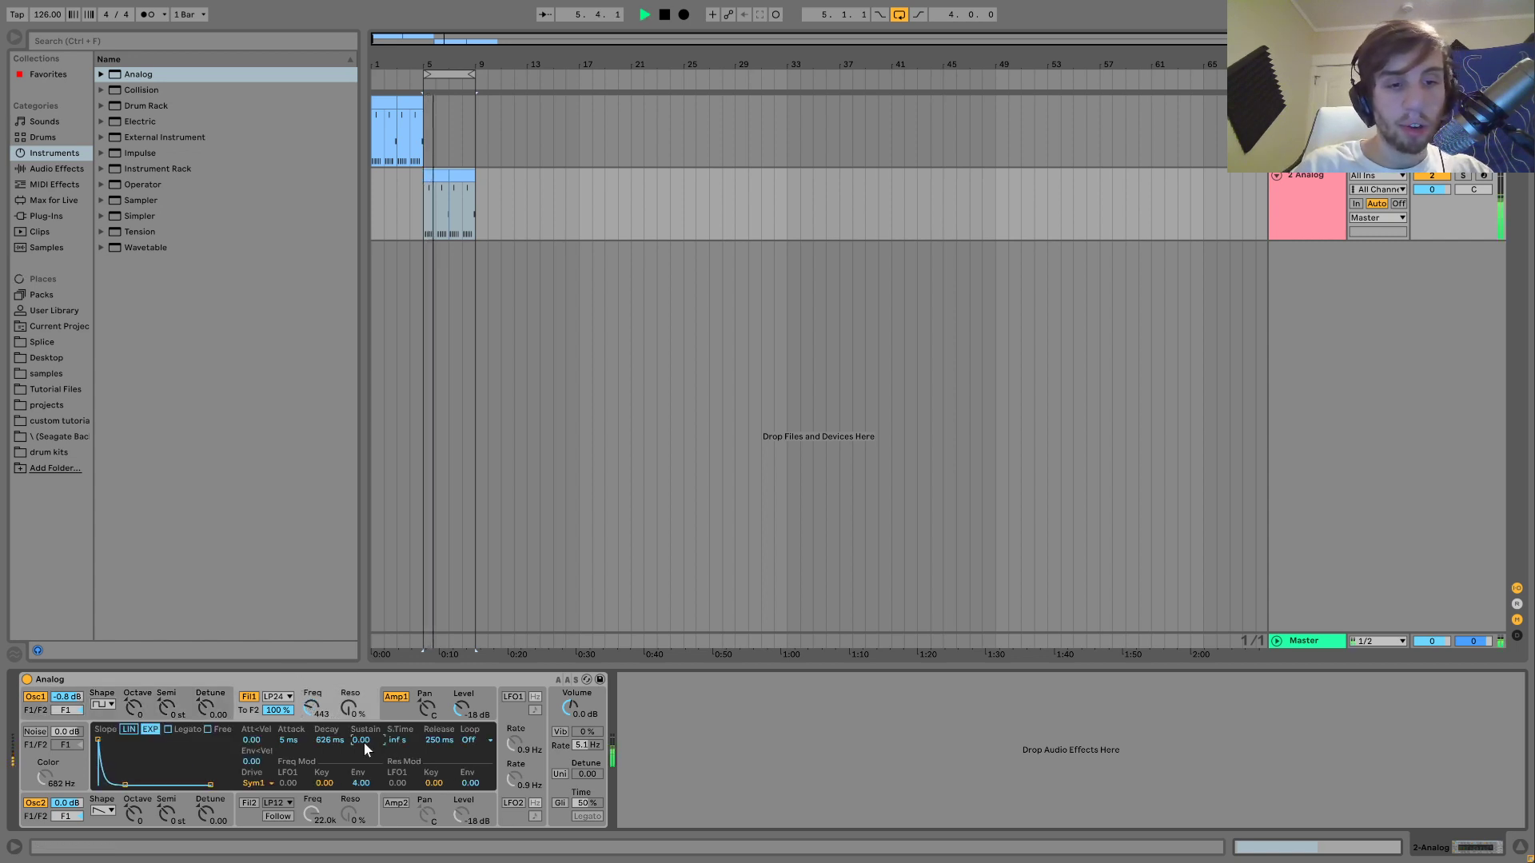
pyautogui.moveTo(308, 714); pyautogui.dragTo(361, 787)
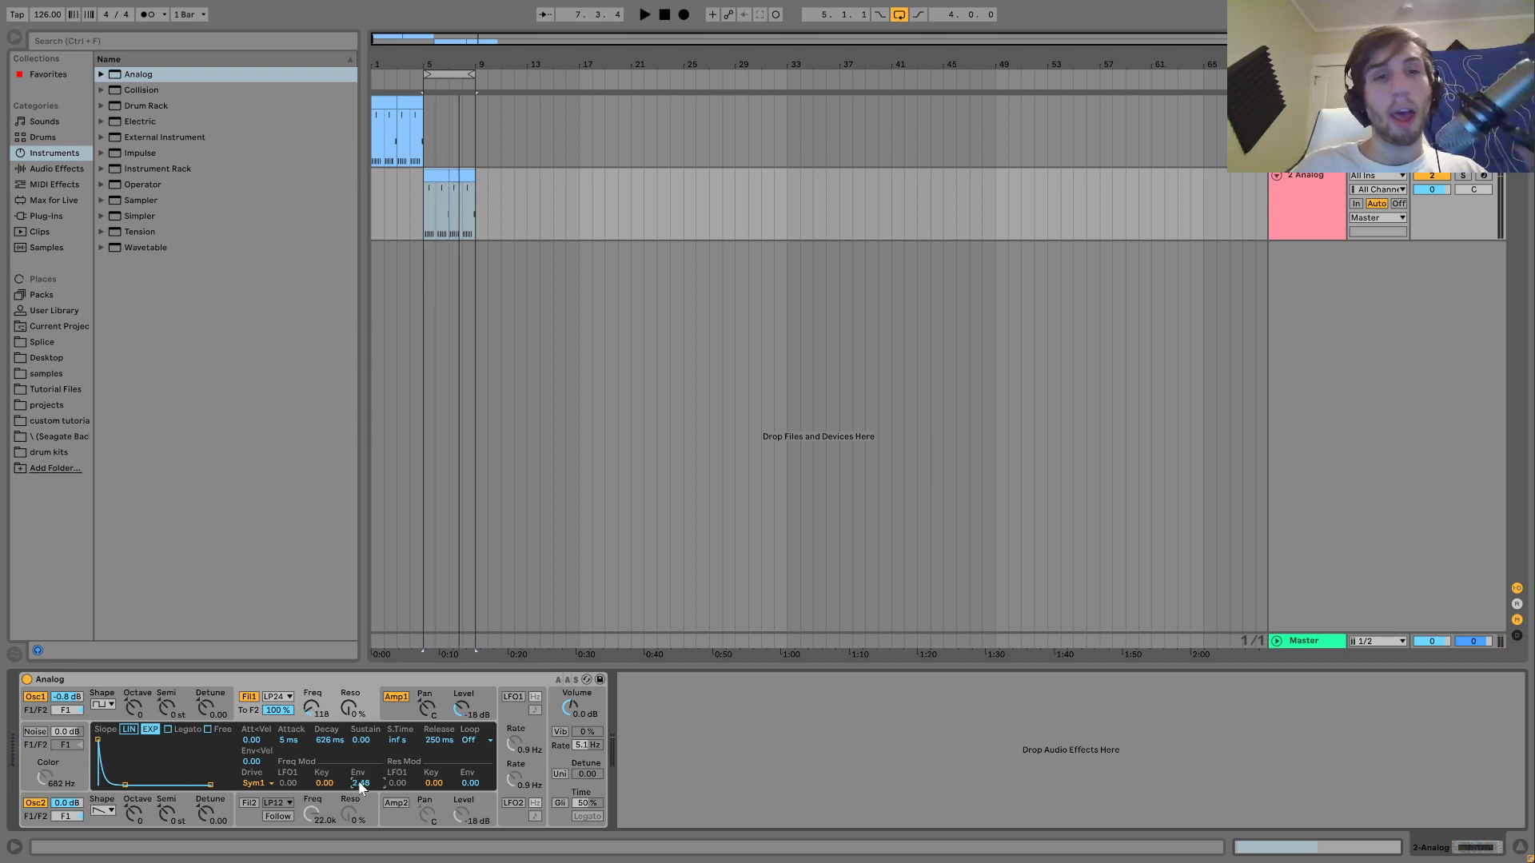
pyautogui.press('space')
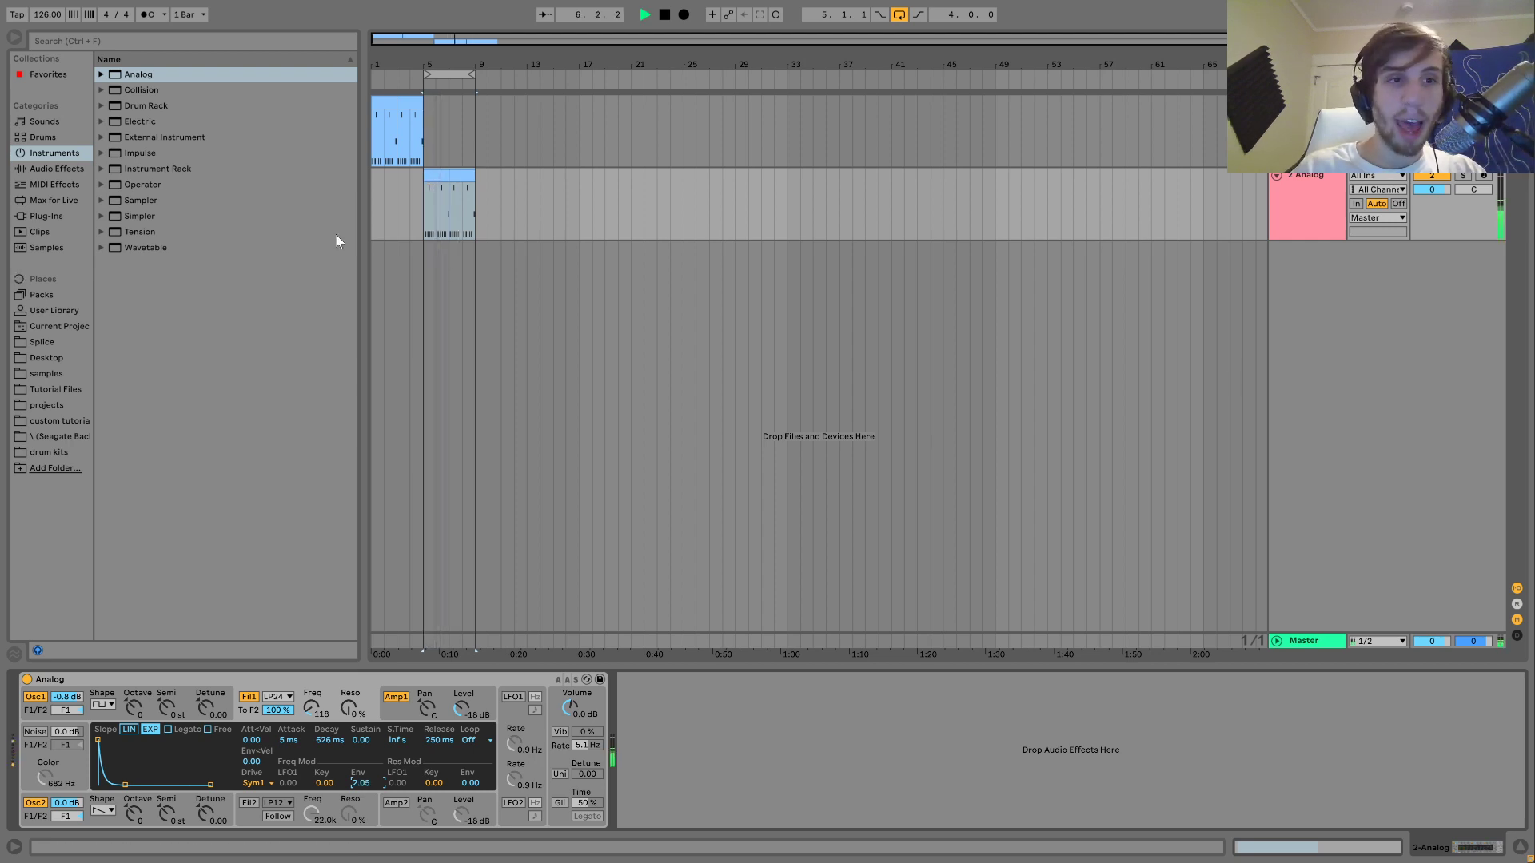
# - Raise Analog's volume to 6 dB, adjust oscillator 1's octave, and set oscillator 2's octave to -1 while auditioning the loop
pyautogui.click(60, 173)
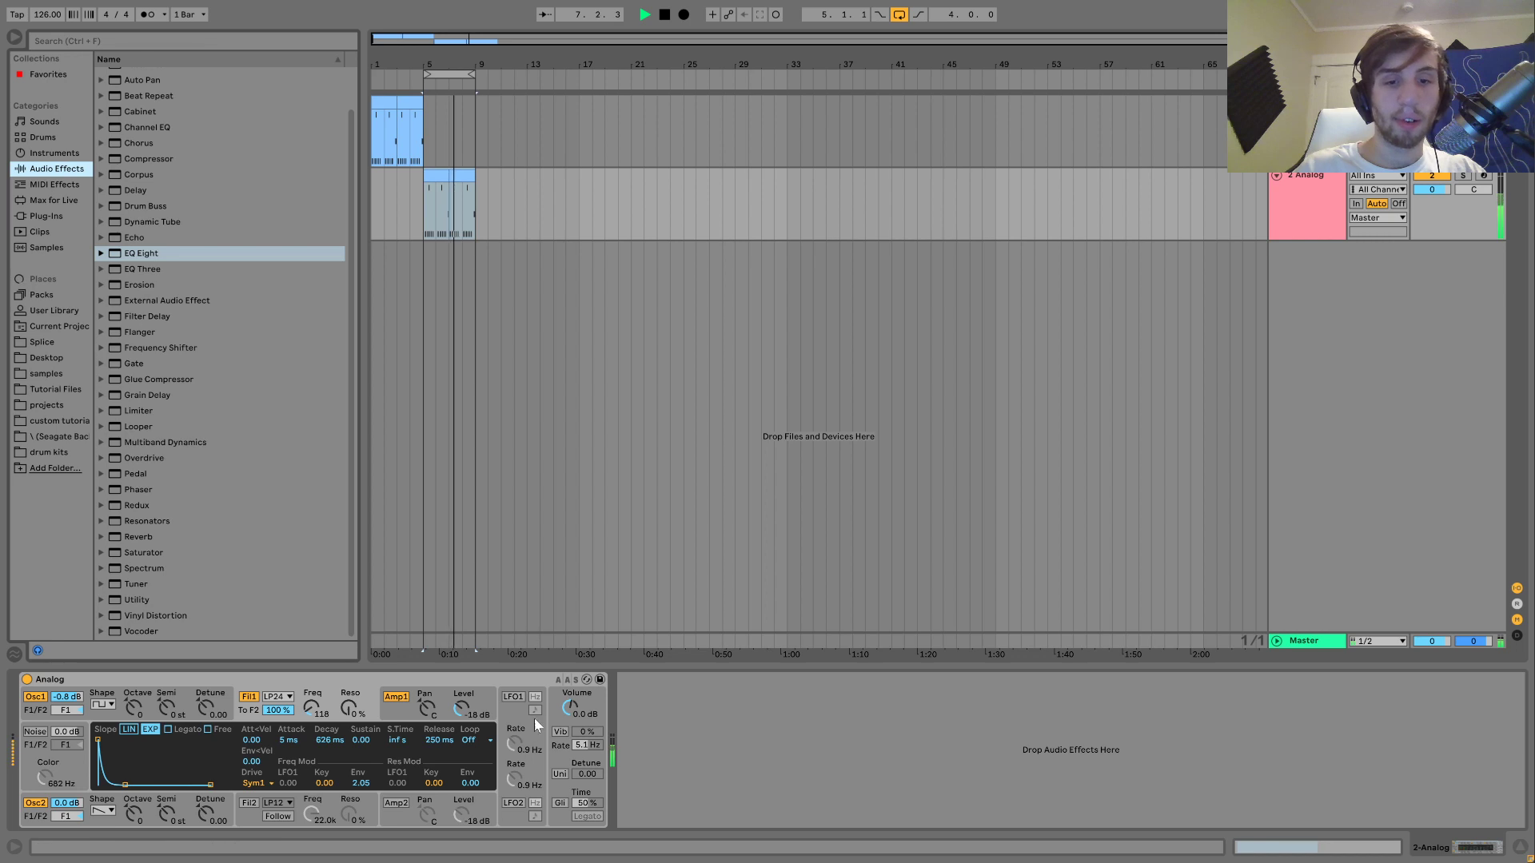
pyautogui.click(571, 709)
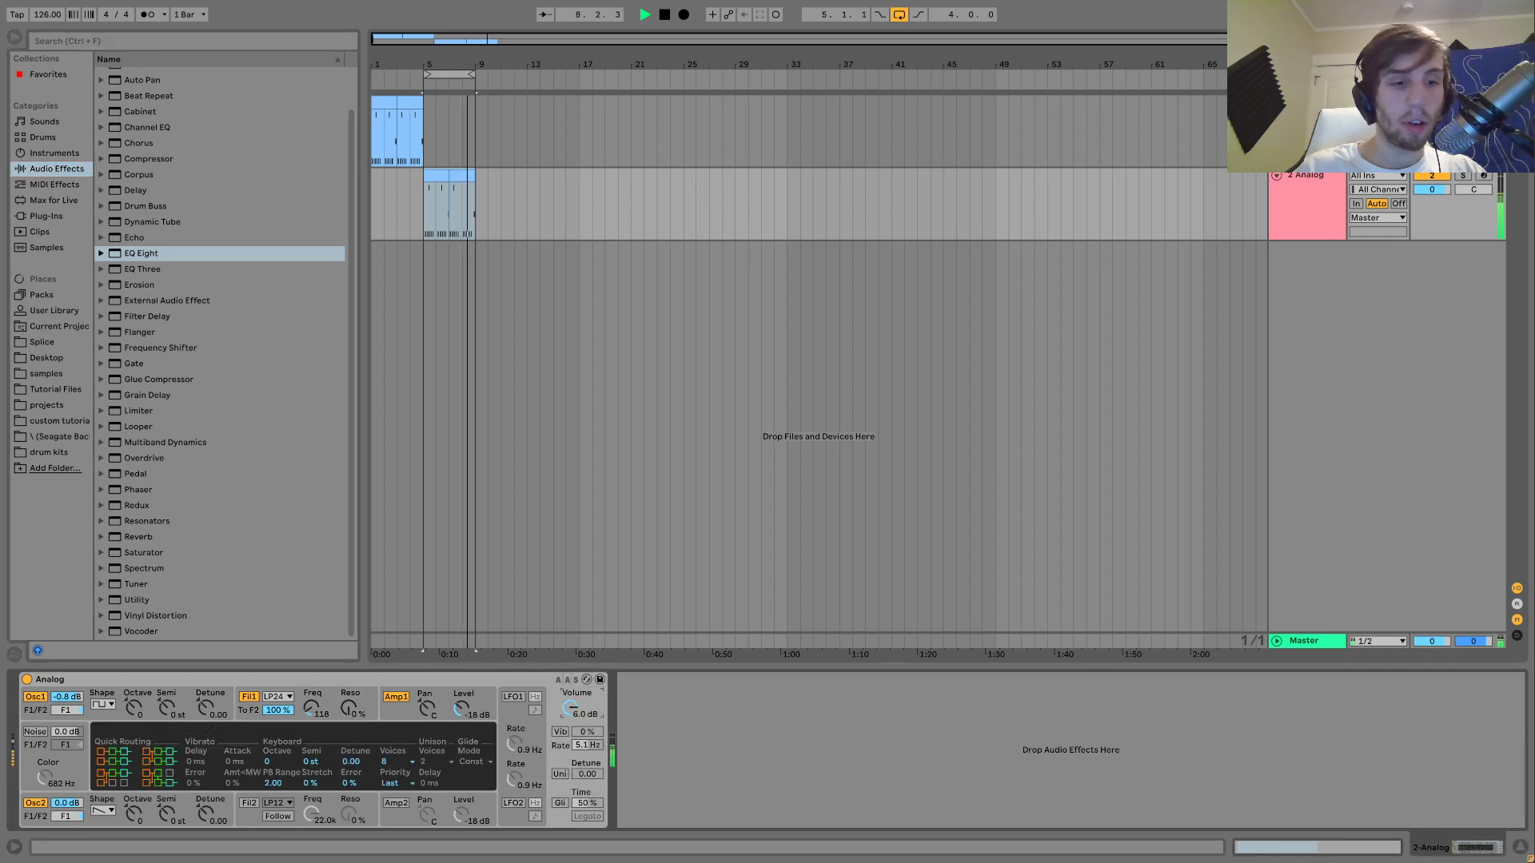
pyautogui.click(134, 707)
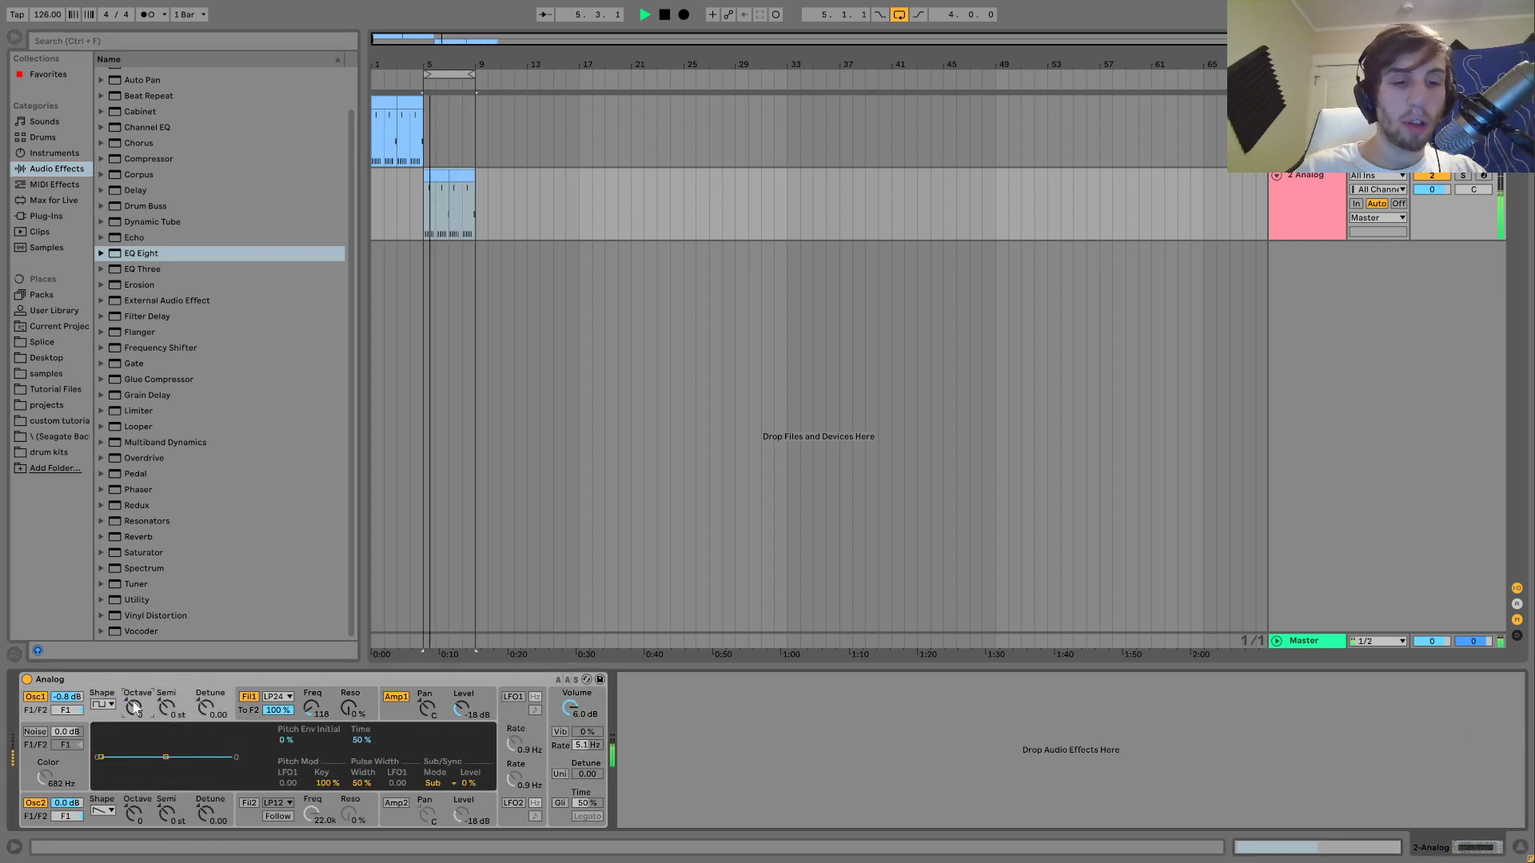
pyautogui.moveTo(134, 707); pyautogui.dragTo(135, 713)
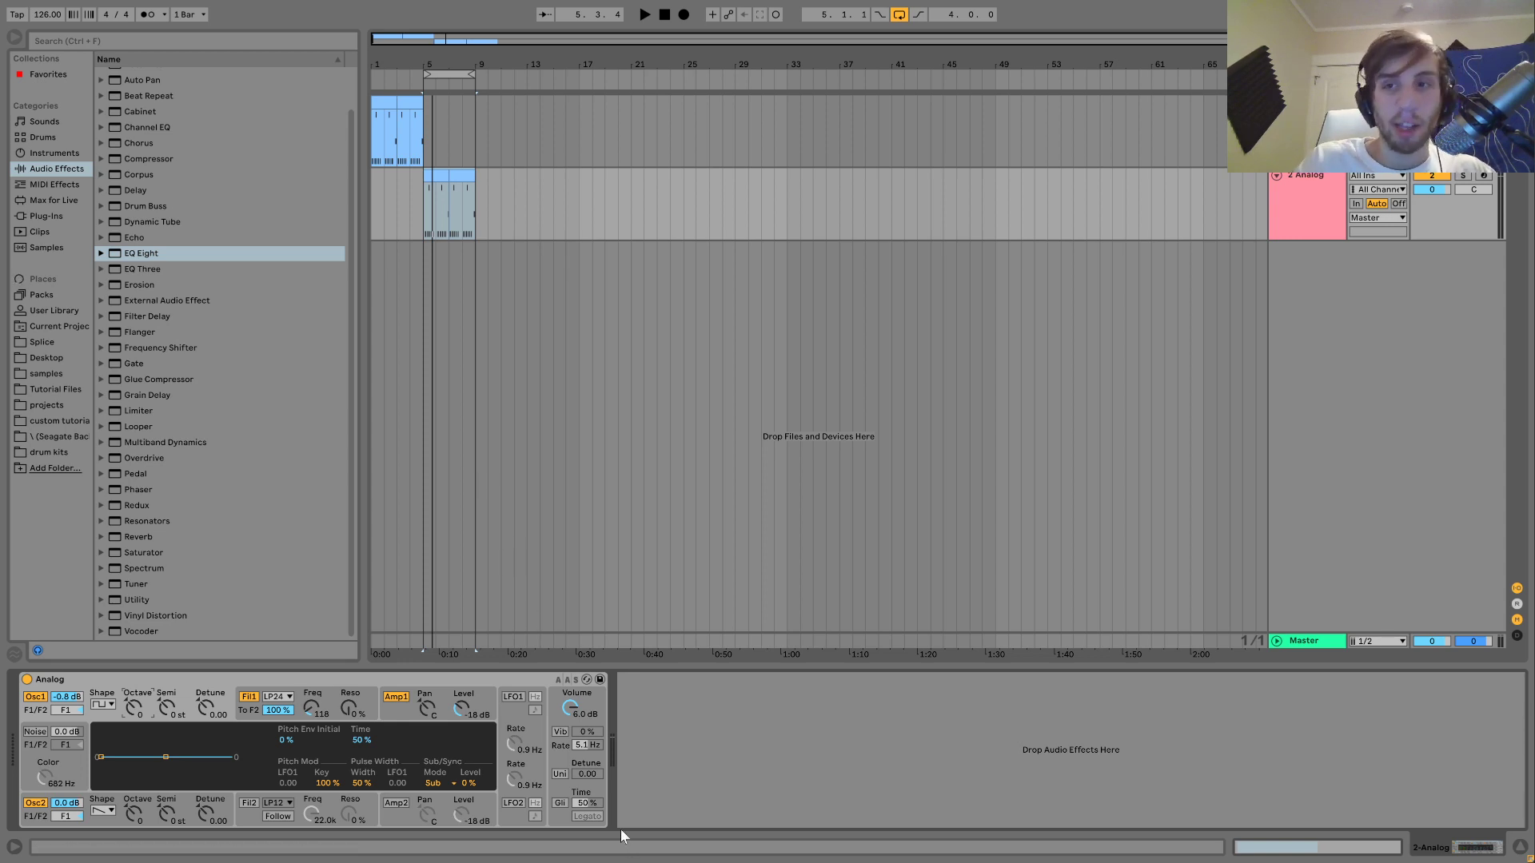
pyautogui.press('space')
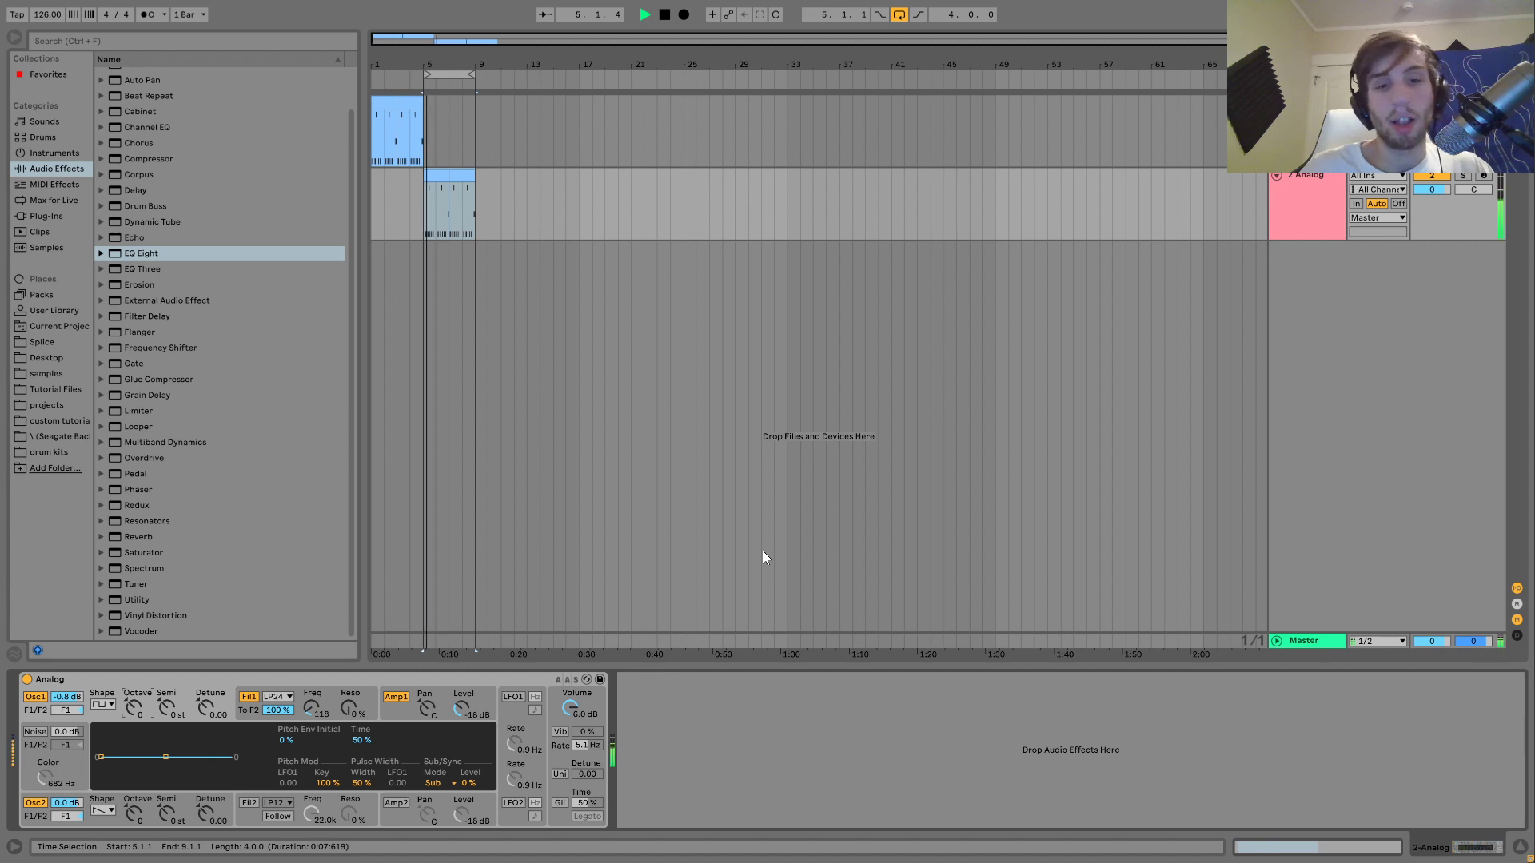
pyautogui.click(132, 815)
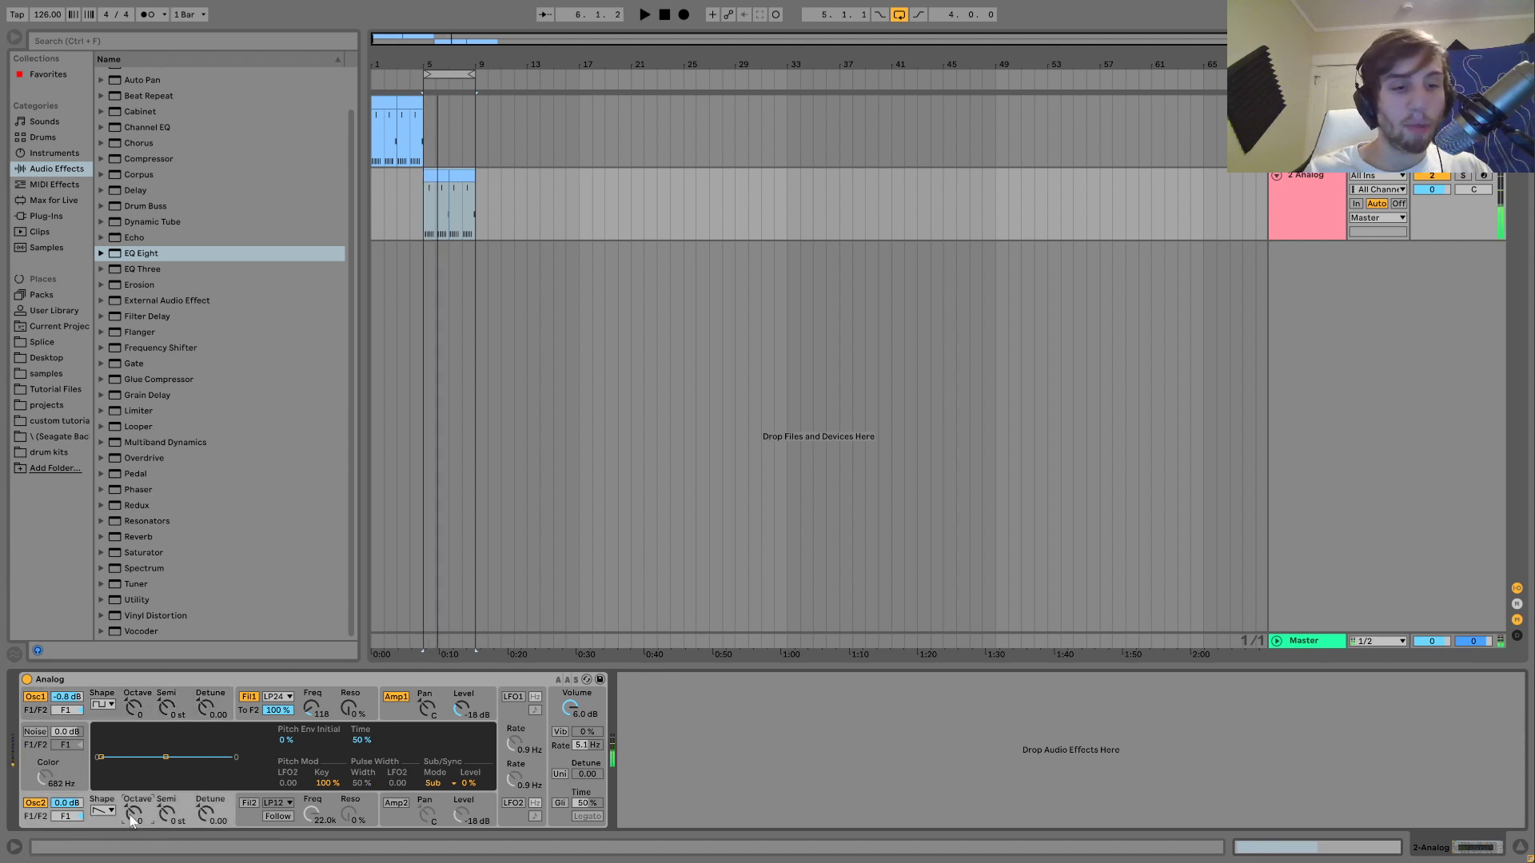
pyautogui.press('space')
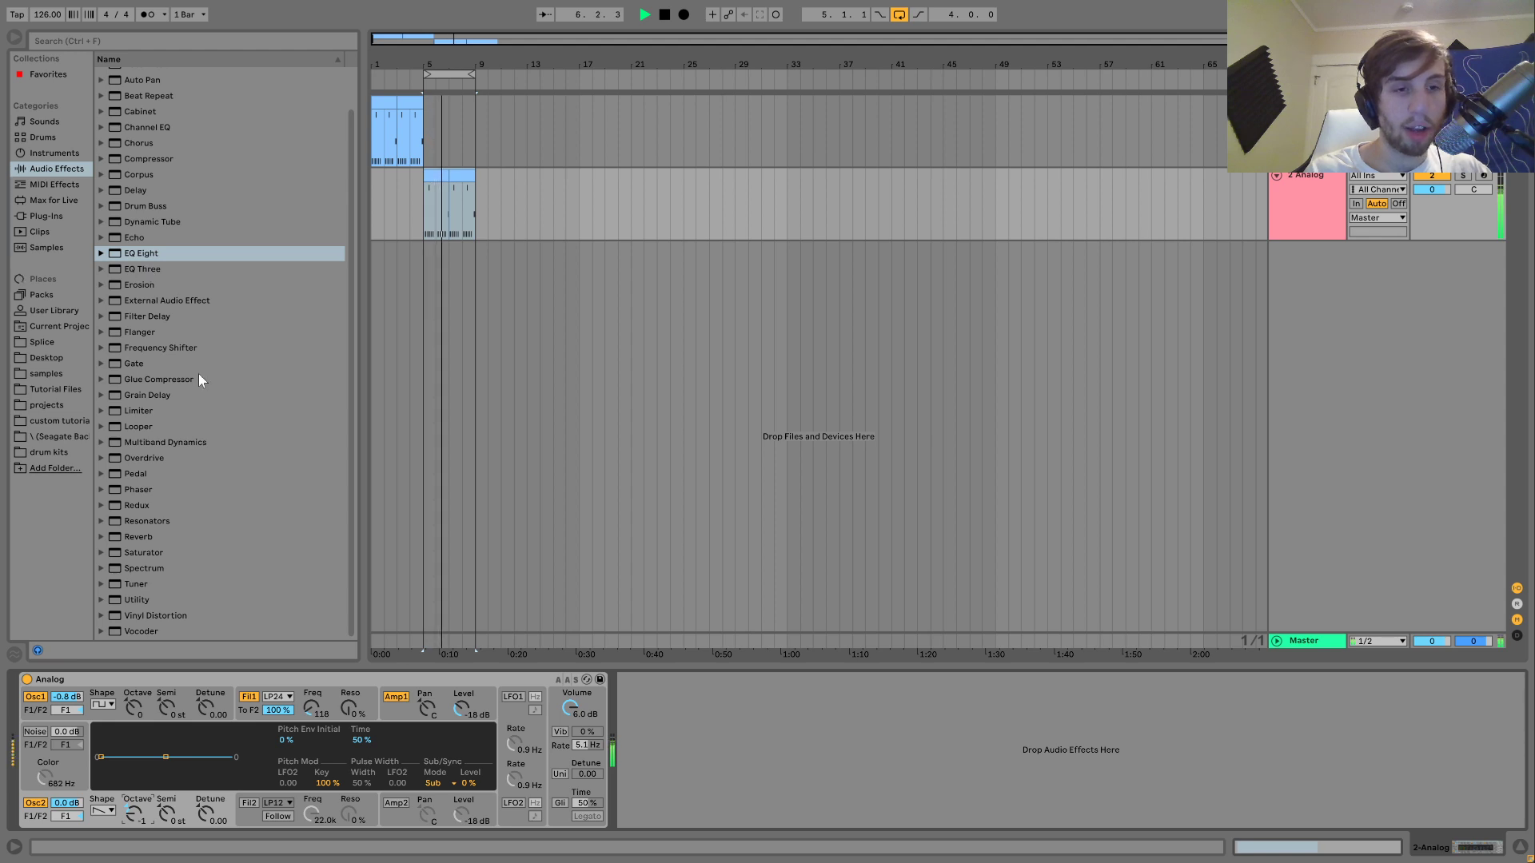
# - Set Analog's filter 1 to 125 Hz with 16% resonance and 494 ms envelope decay, and audition the bass
pyautogui.moveTo(348, 707); pyautogui.dragTo(315, 703)
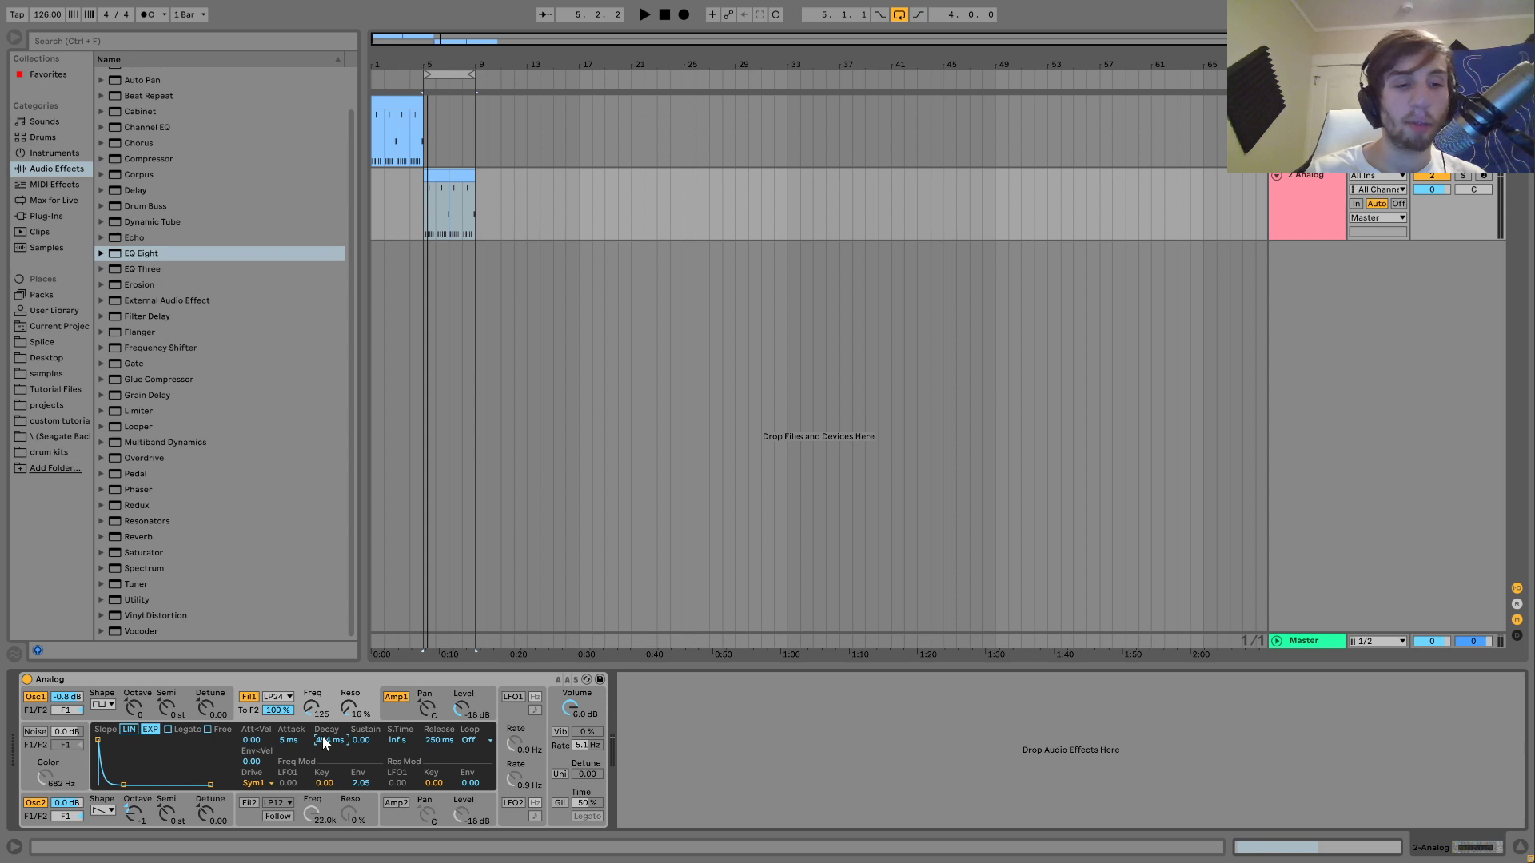
pyautogui.press('space')
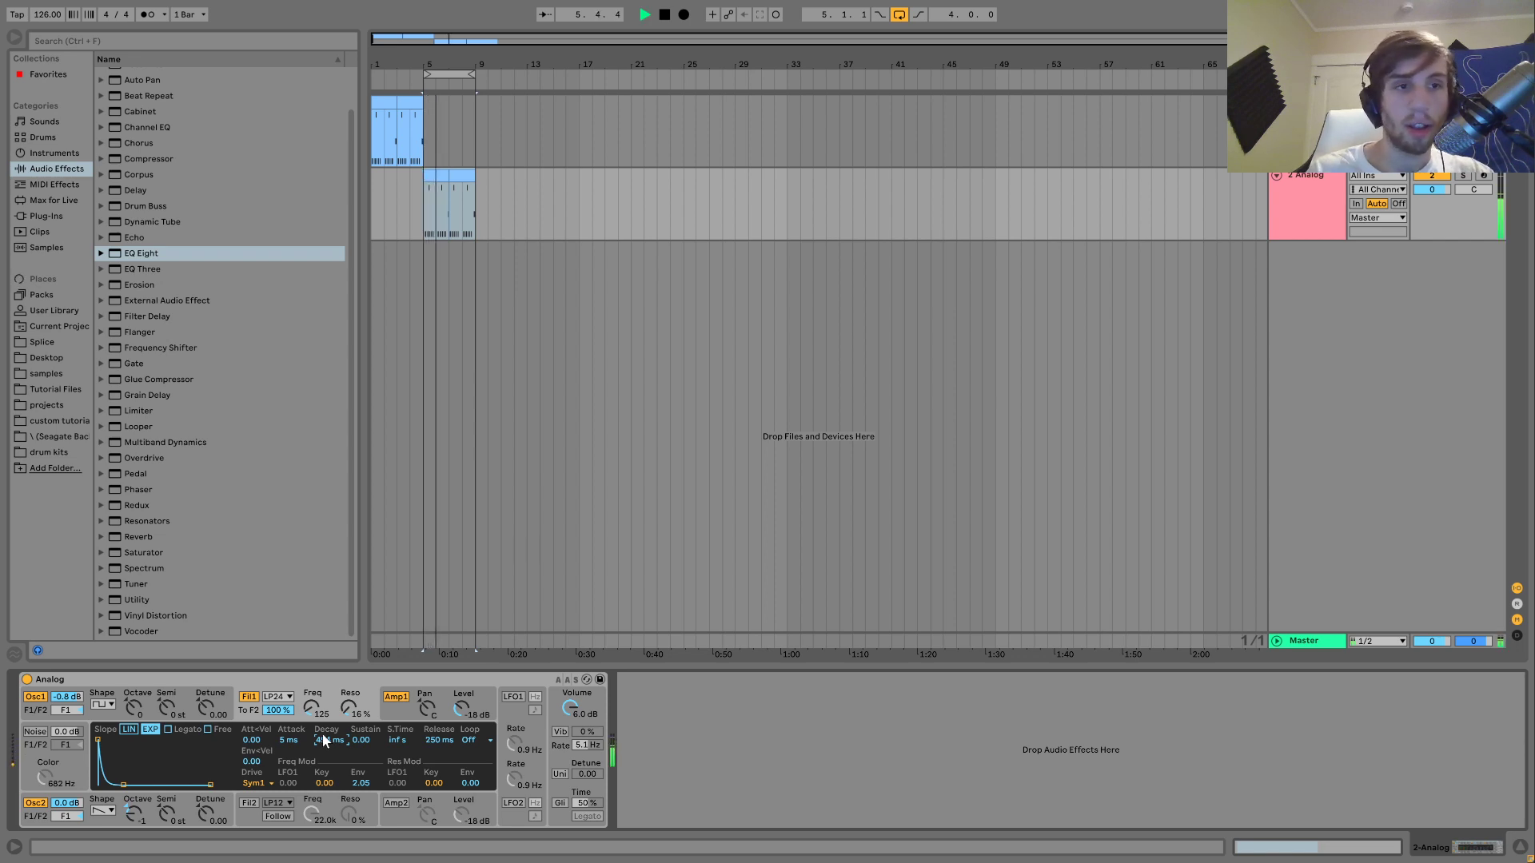
pyautogui.press('space')
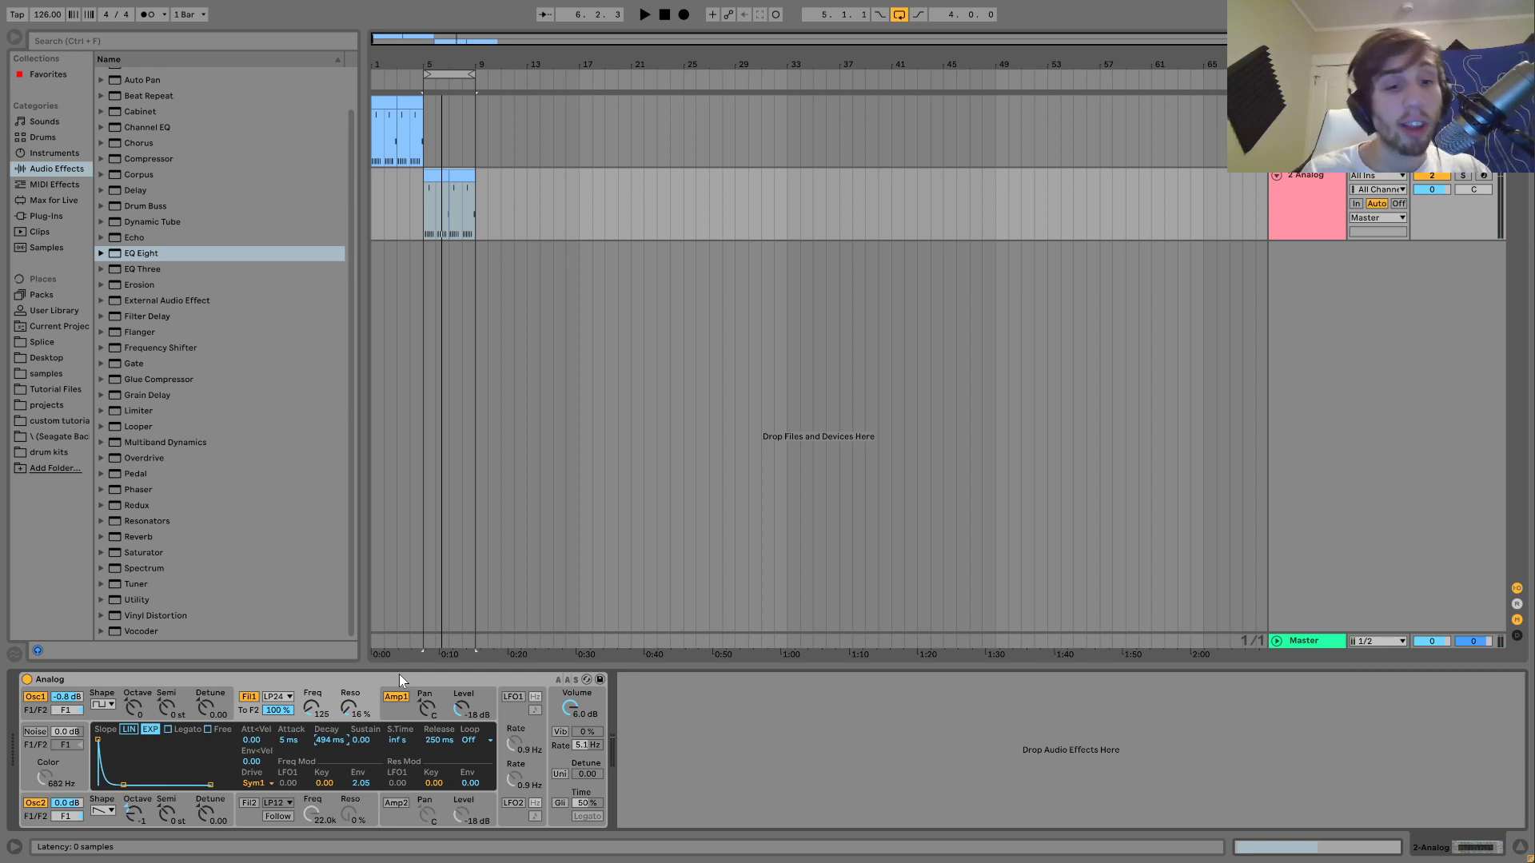
pyautogui.press('space')
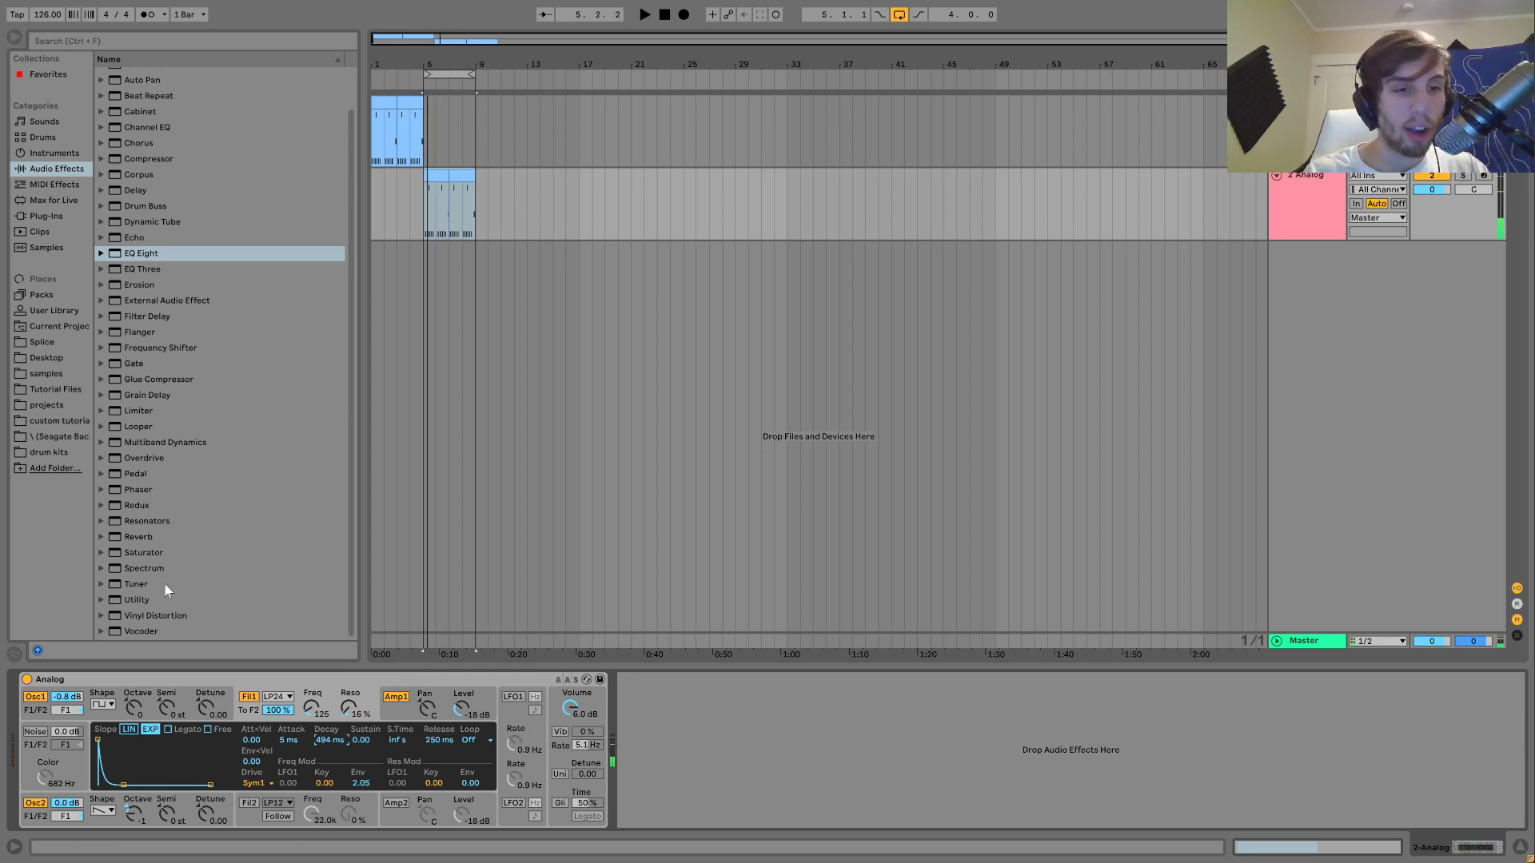
# - Undo a trial Saturator and add Drum Buss after Analog instead, with damp at 20.0 kHz and crunch at 13%
pyautogui.doubleClick(151, 551)
pyautogui.hotkey('ctrl', 'z')
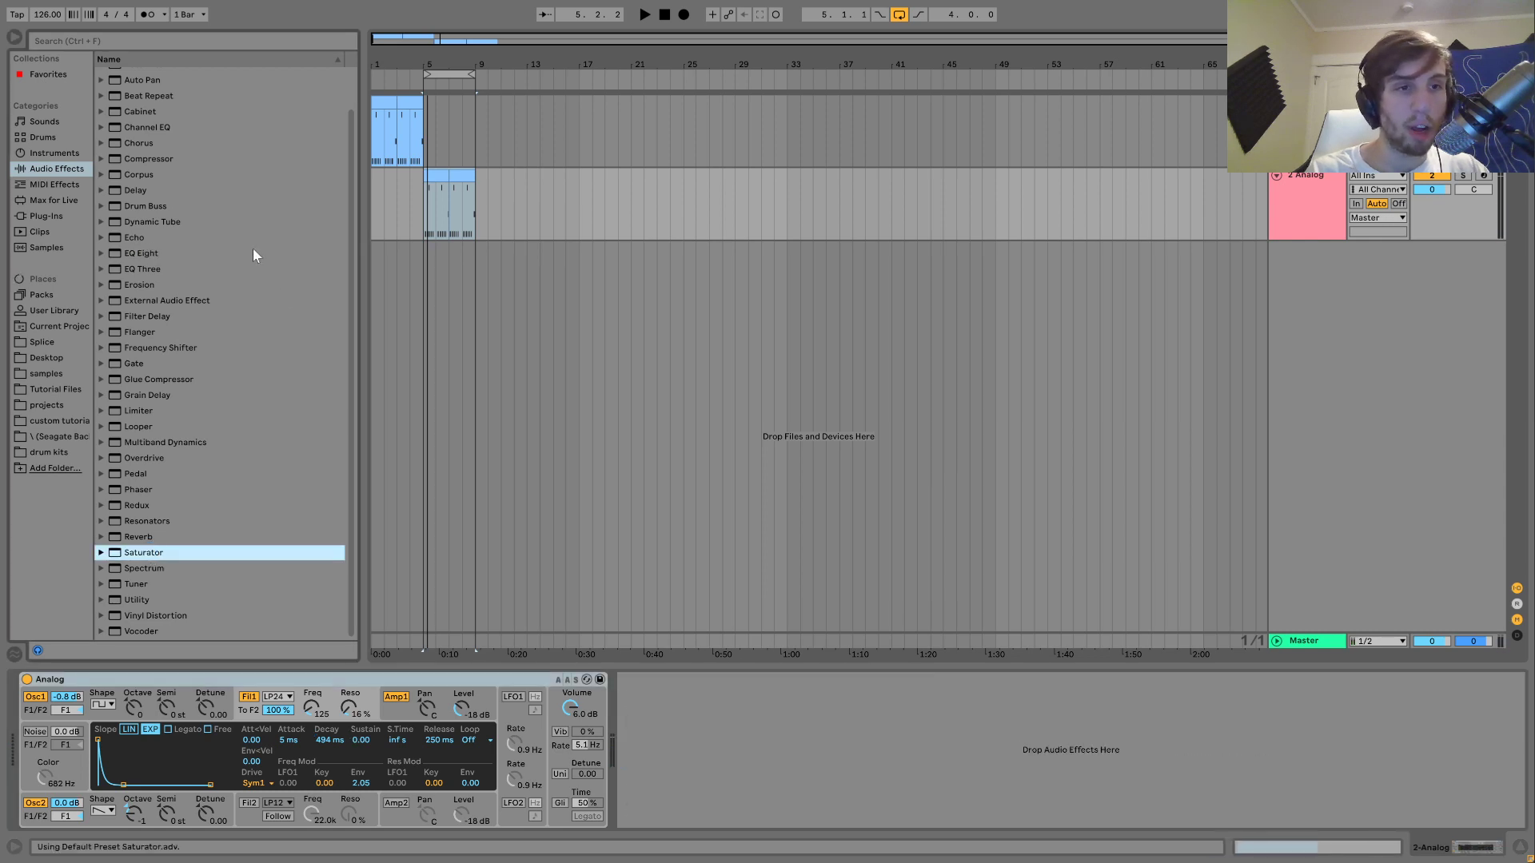
pyautogui.moveTo(123, 204); pyautogui.dragTo(847, 732)
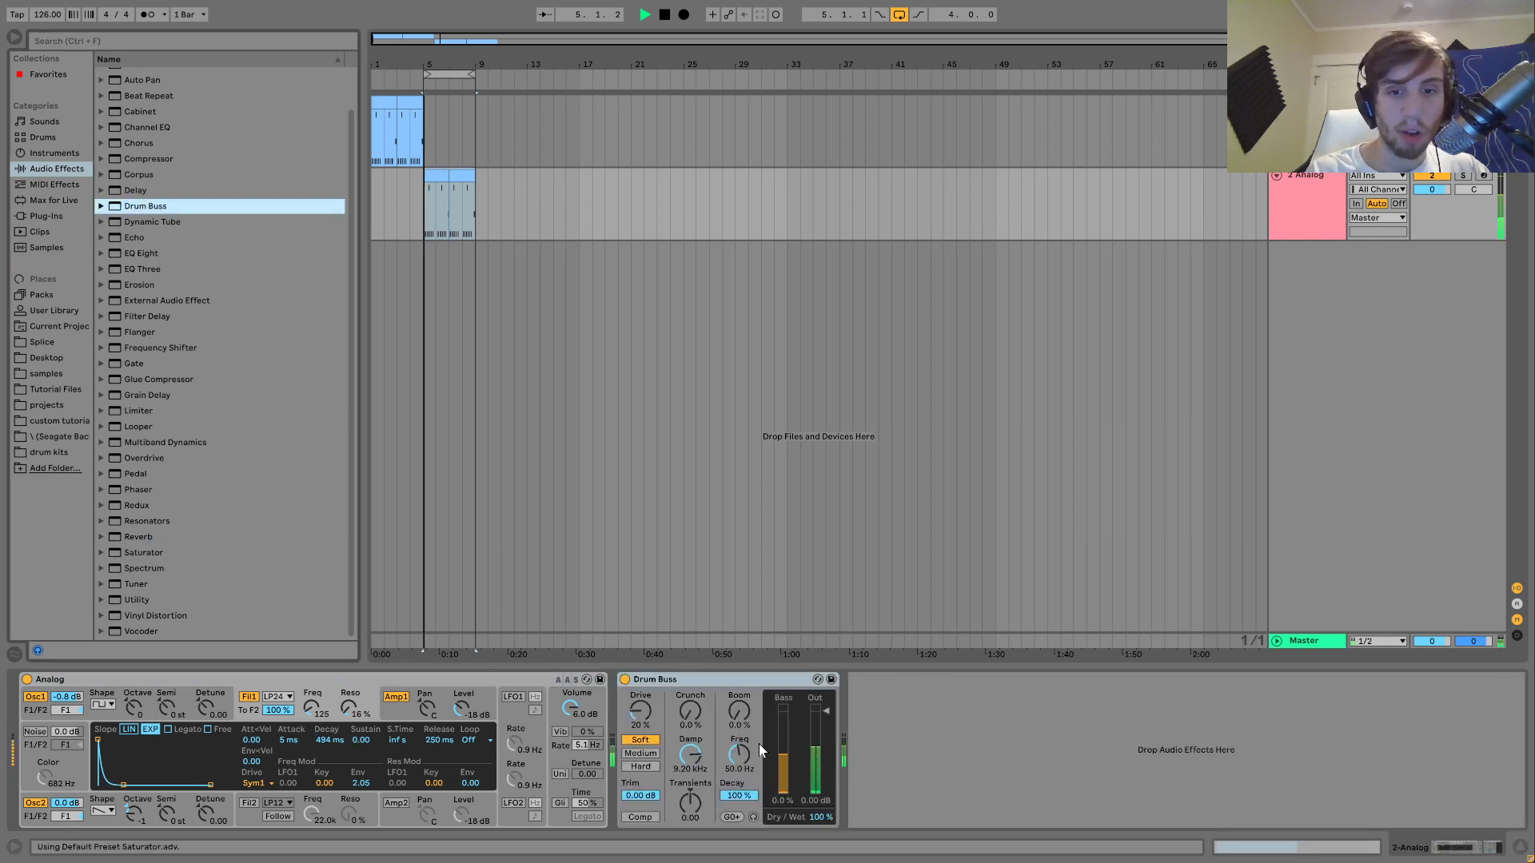
pyautogui.moveTo(687, 755); pyautogui.dragTo(689, 694)
# - Add EQ Eight after Drum Buss, cutting around 100 Hz and boosting the low band 5.33 dB at 47.4 Hz, and audition the result
pyautogui.moveTo(141, 253); pyautogui.dragTo(992, 767)
pyautogui.moveTo(870, 804); pyautogui.dragTo(869, 786)
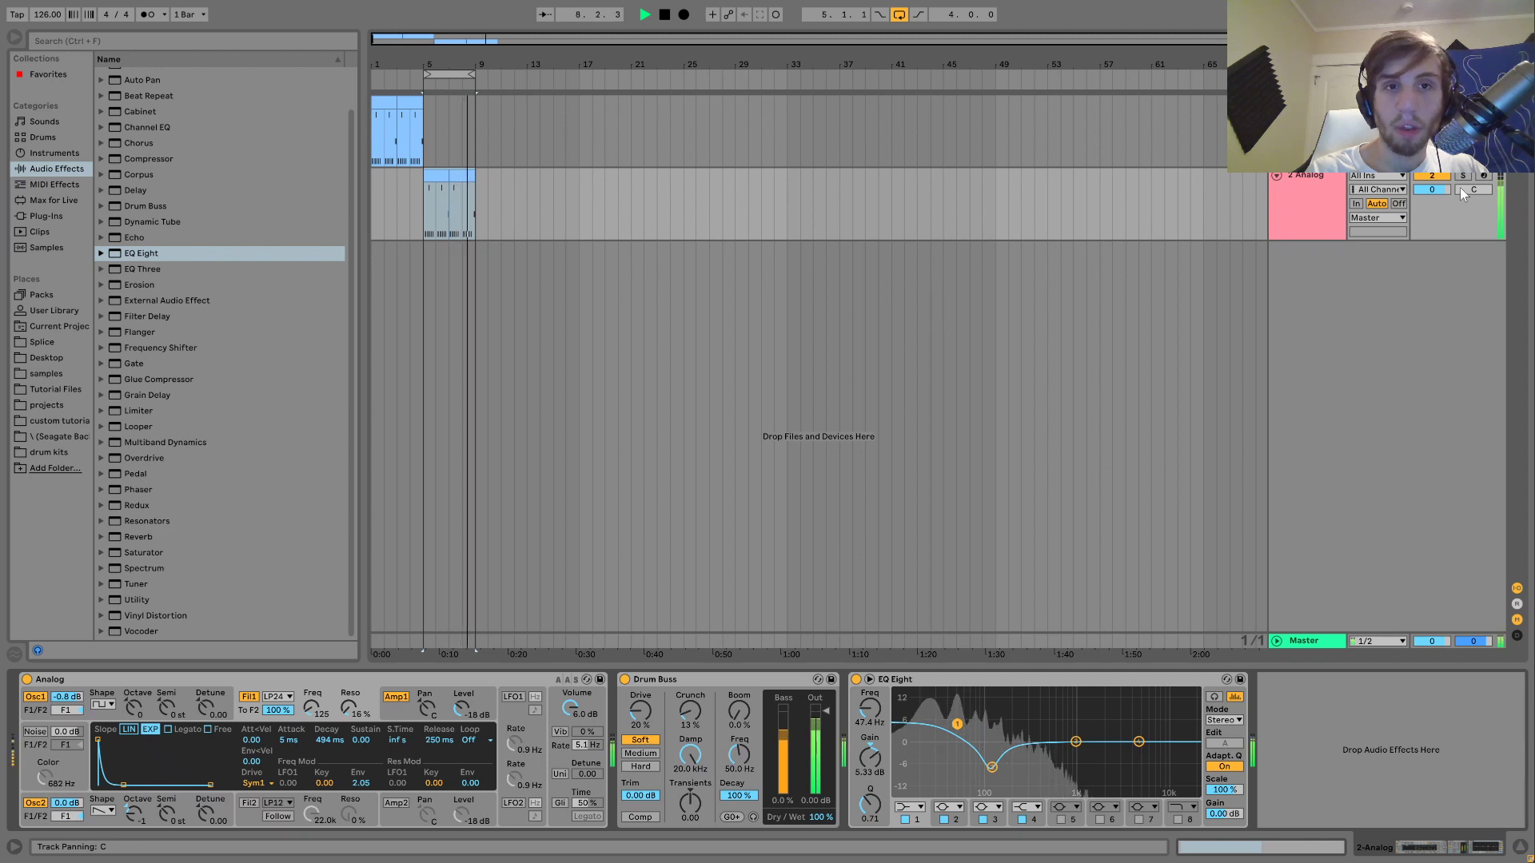
pyautogui.press('space')
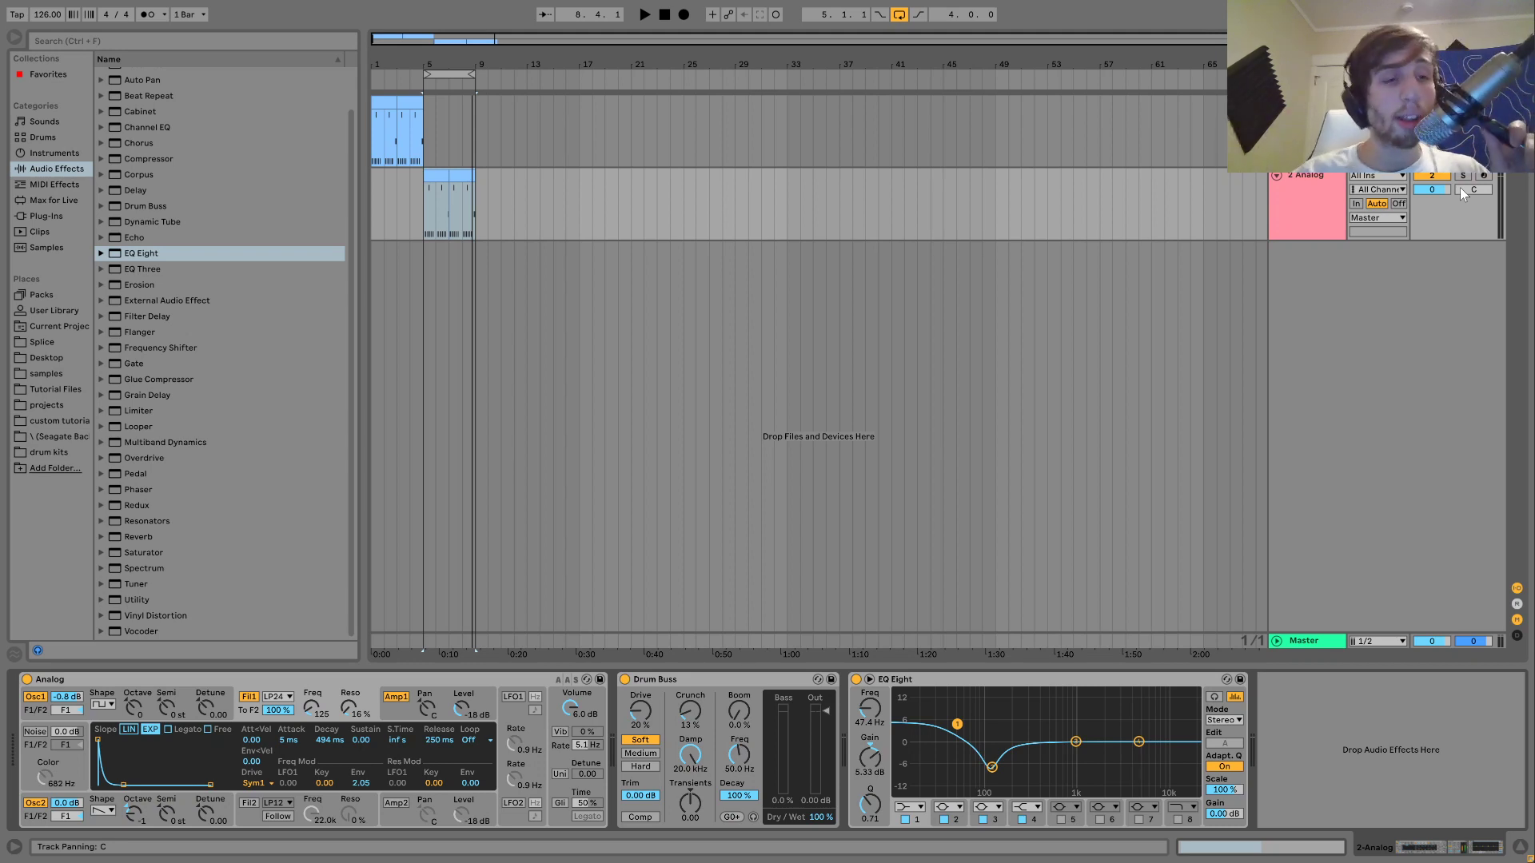
# - Browse the Deep Minimal House Basslines Vol. 1 folder in Tutorial Files, going through demo tracks 1 to 4, and exit full screen
pyautogui.click(48, 390)
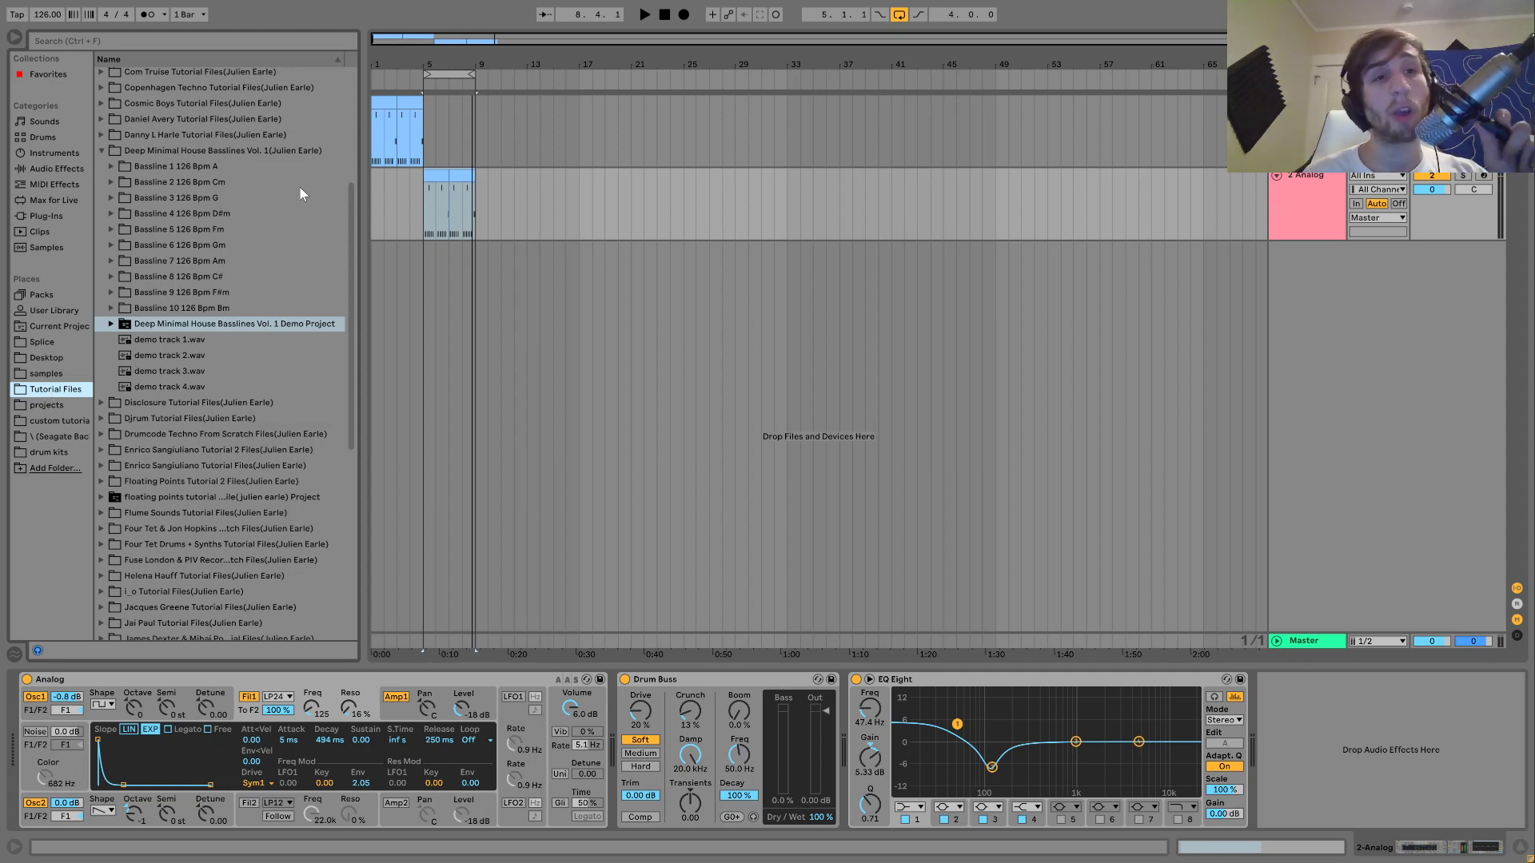
pyautogui.click(192, 310)
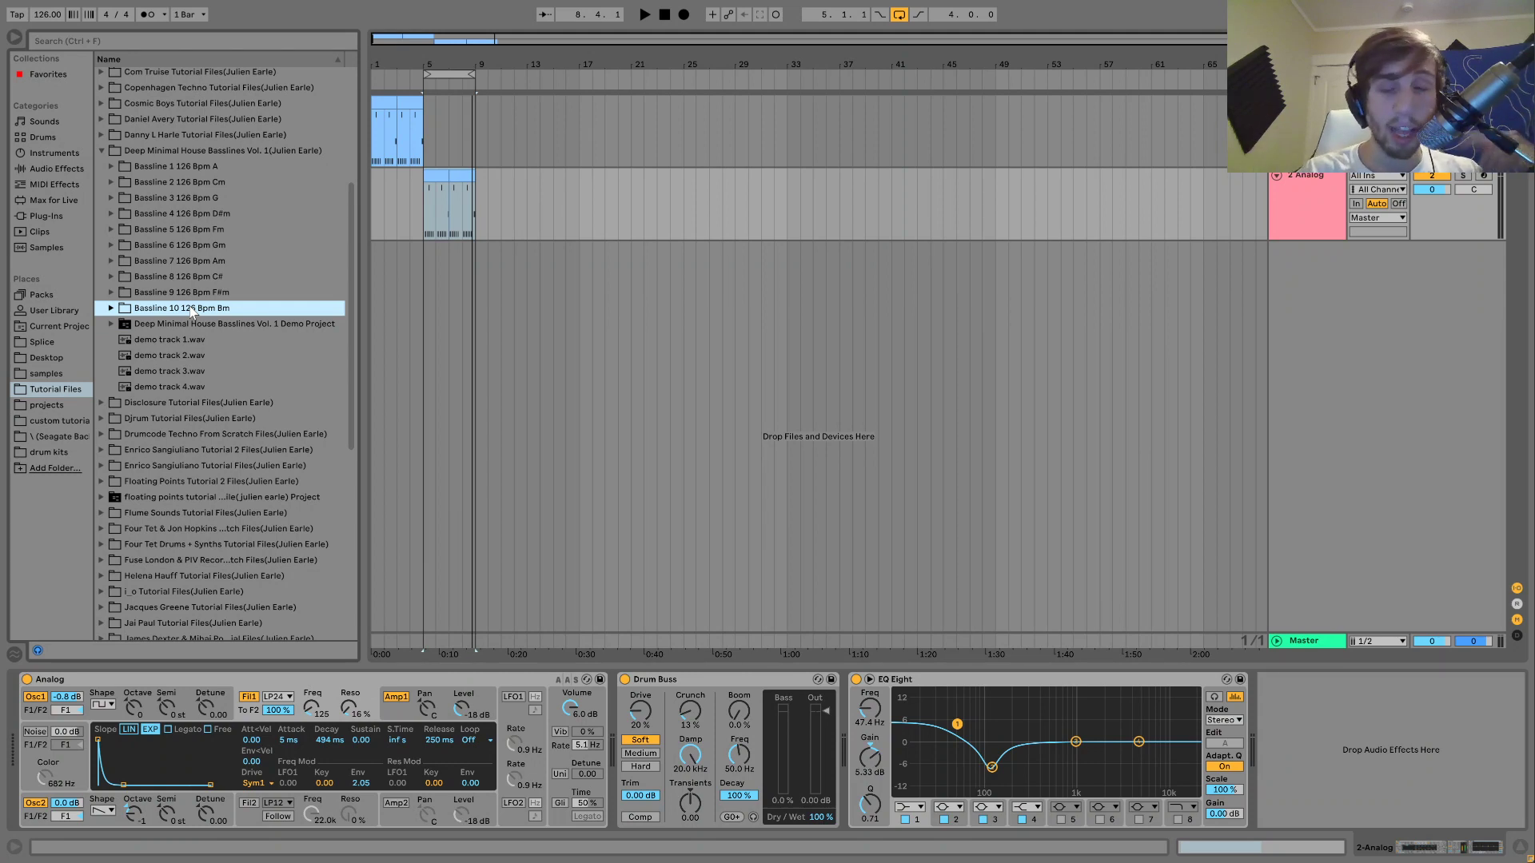
pyautogui.click(196, 341)
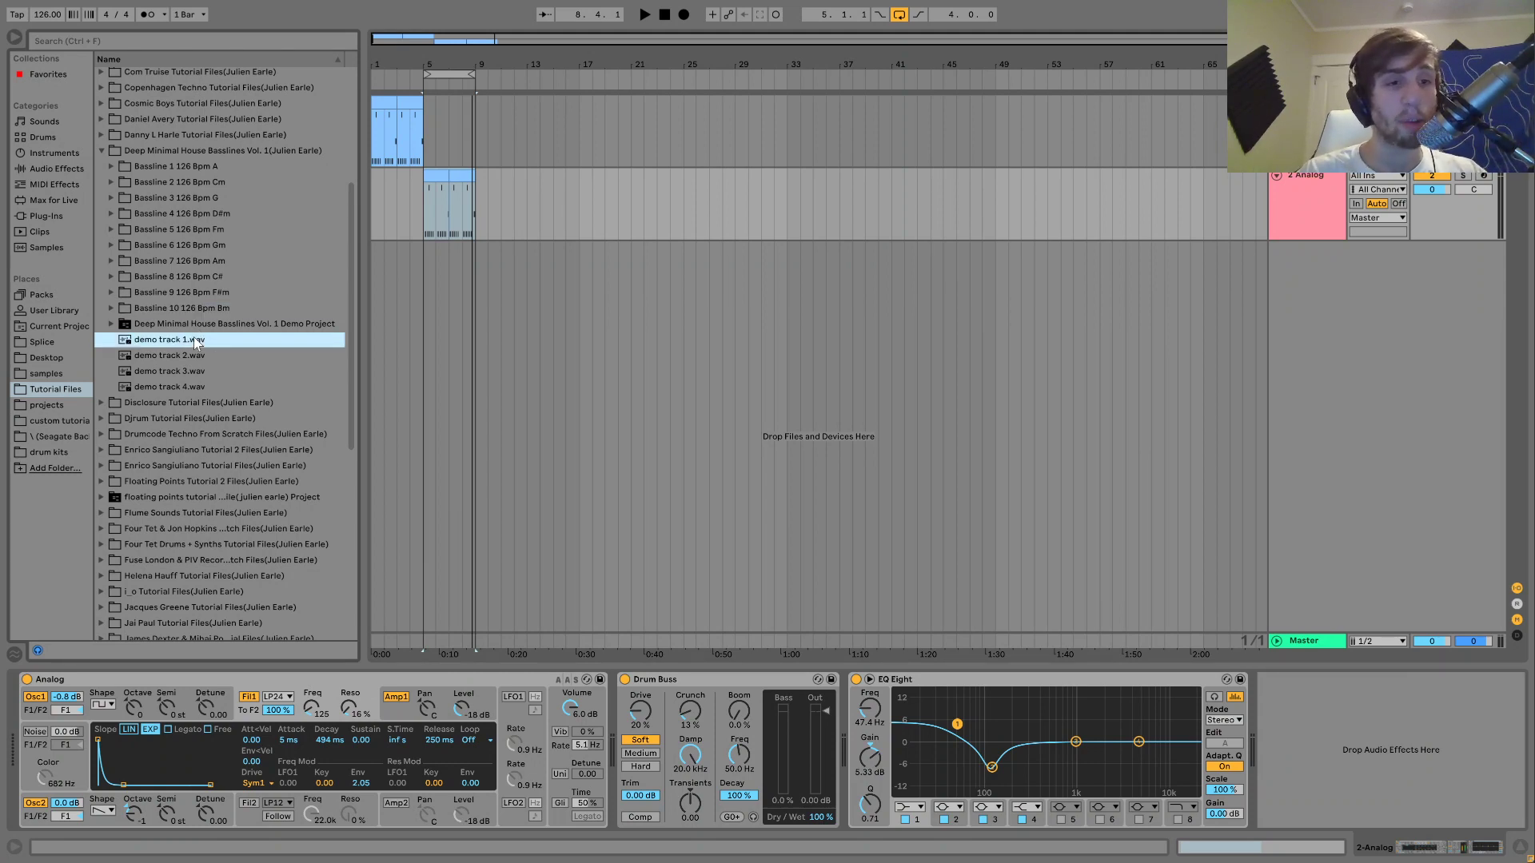
pyautogui.press('Down')
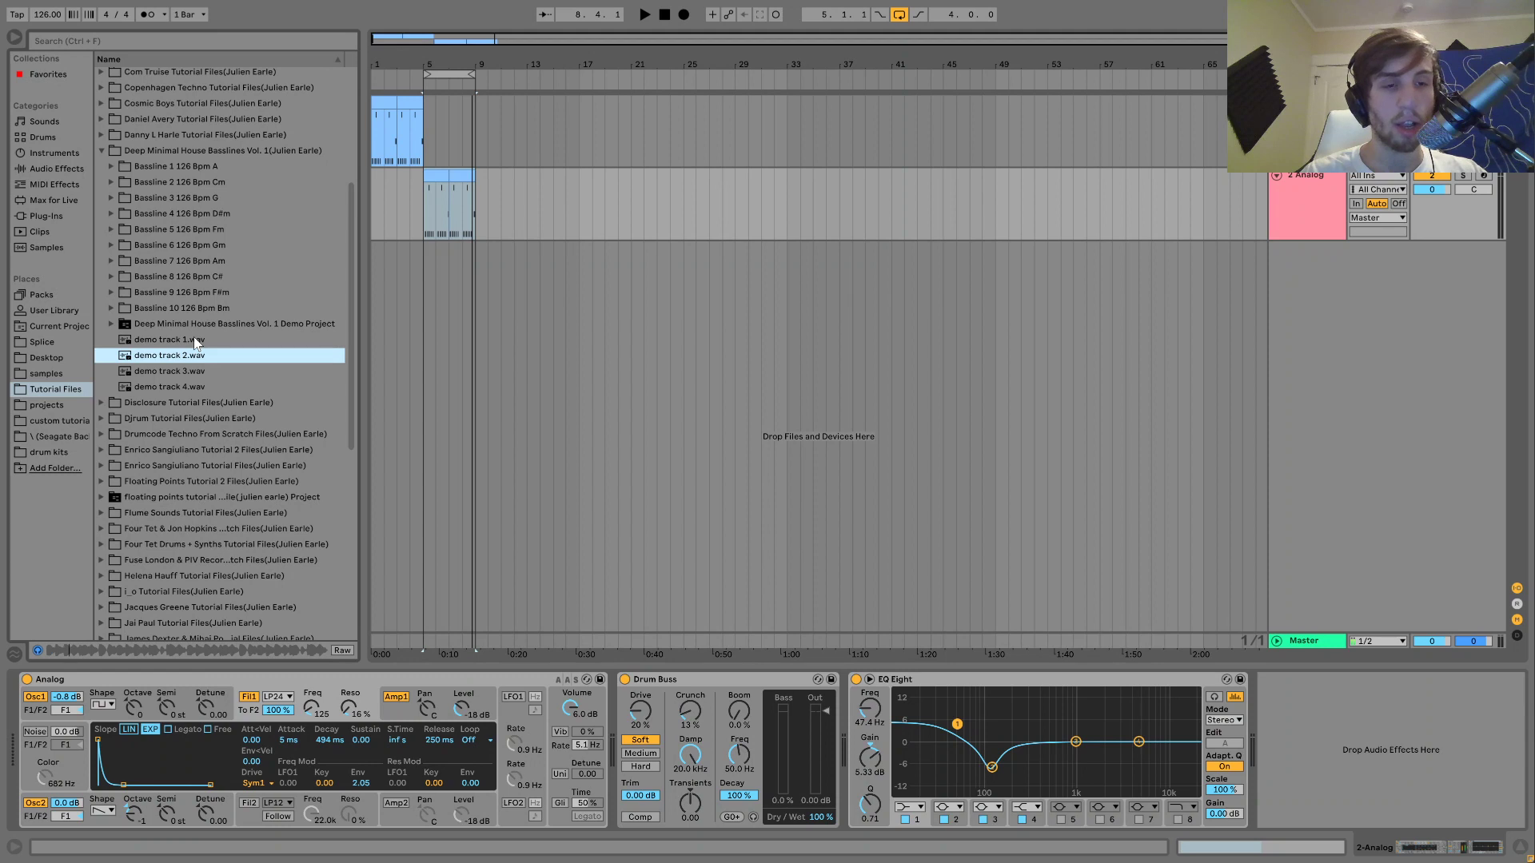
pyautogui.press('Down')
pyautogui.press('Down')
pyautogui.press('Up')
pyautogui.press('Up')
pyautogui.press('Up')
pyautogui.press('Up')
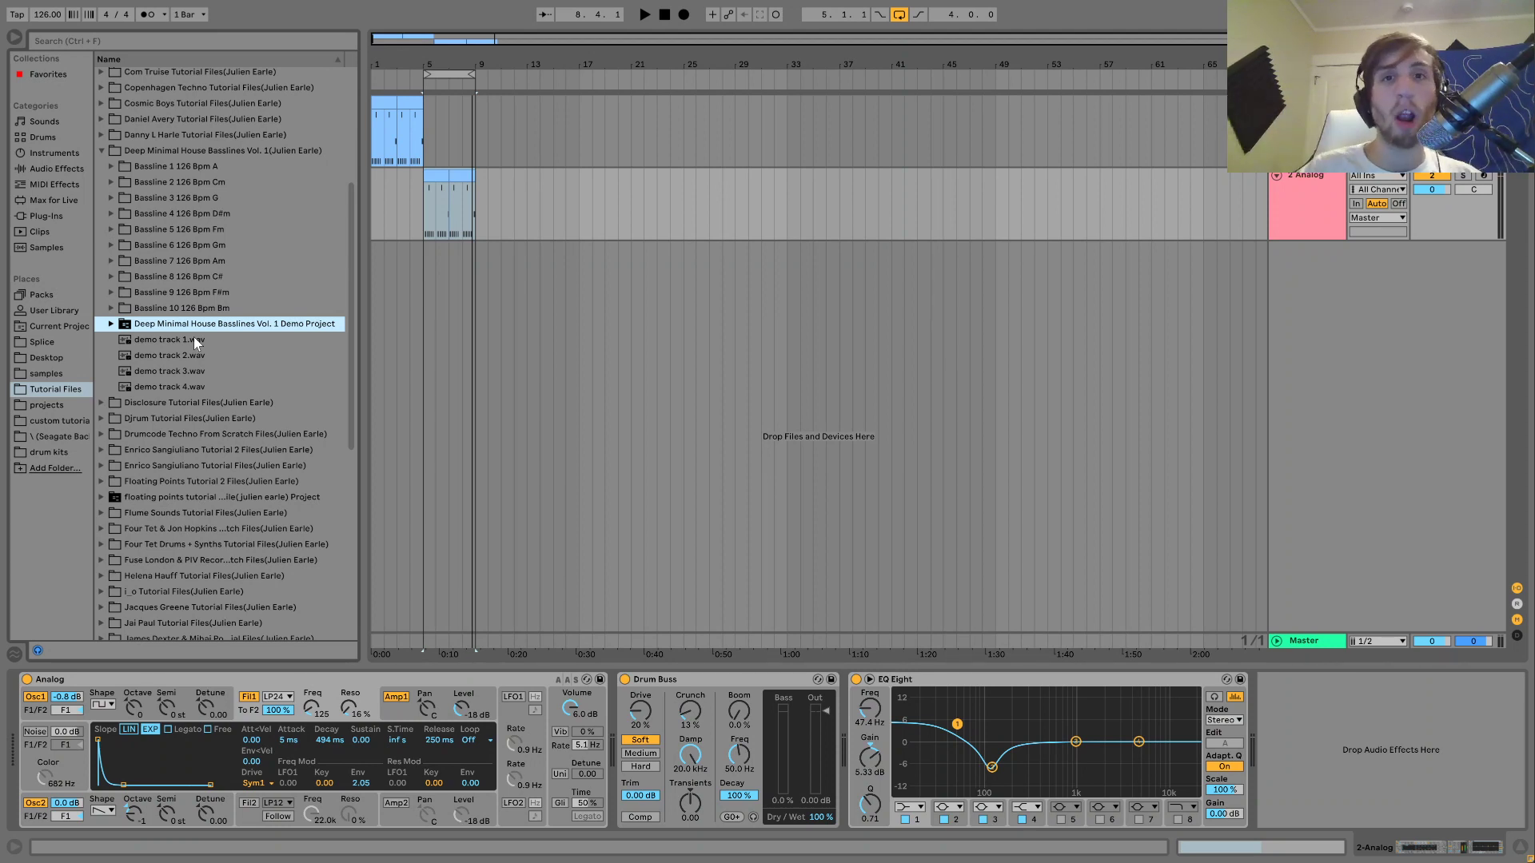
pyautogui.press('F11')
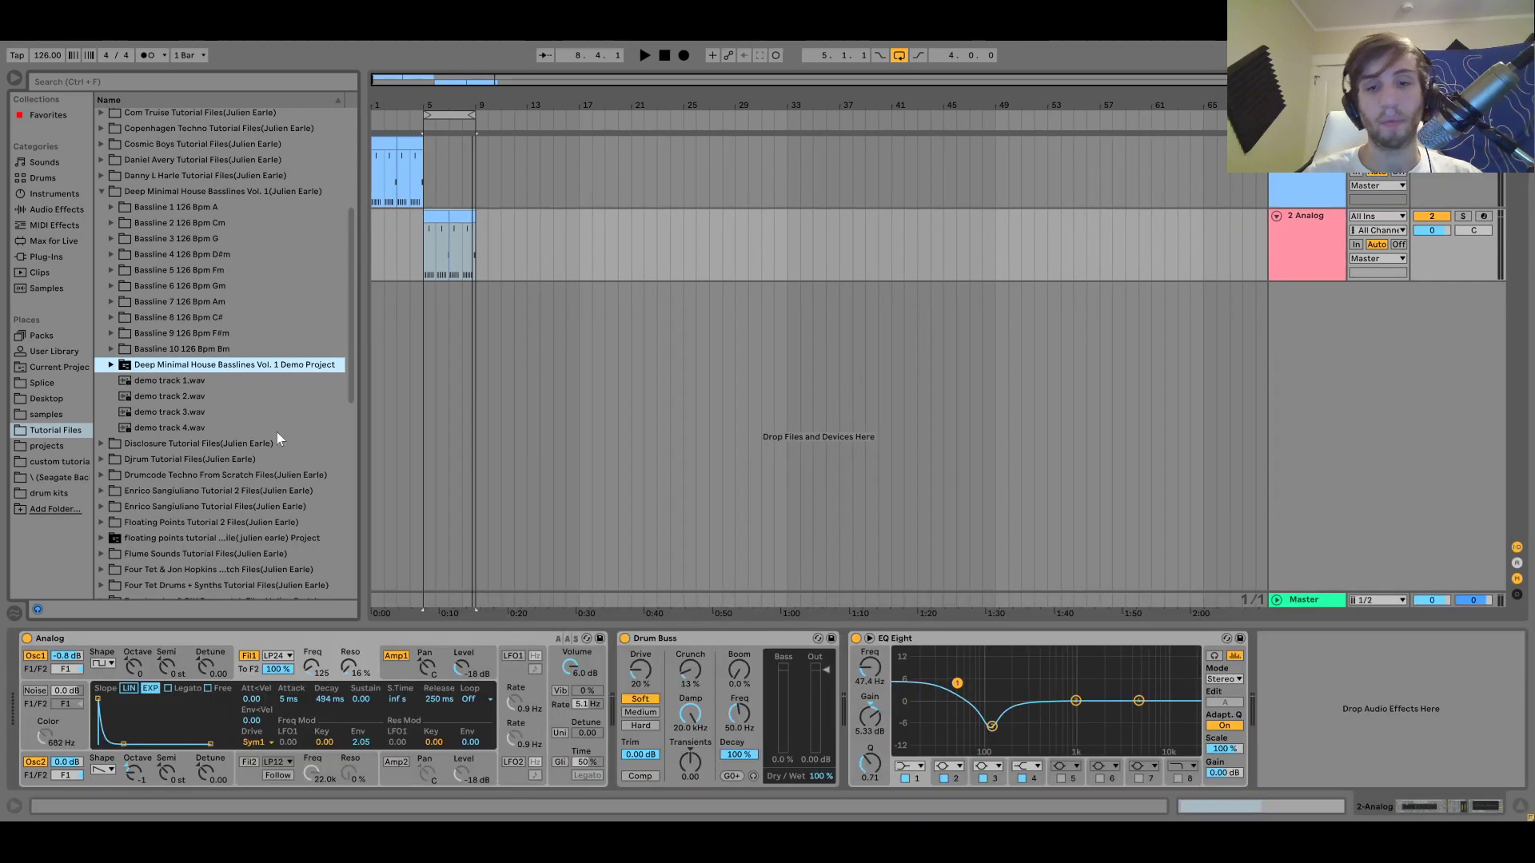